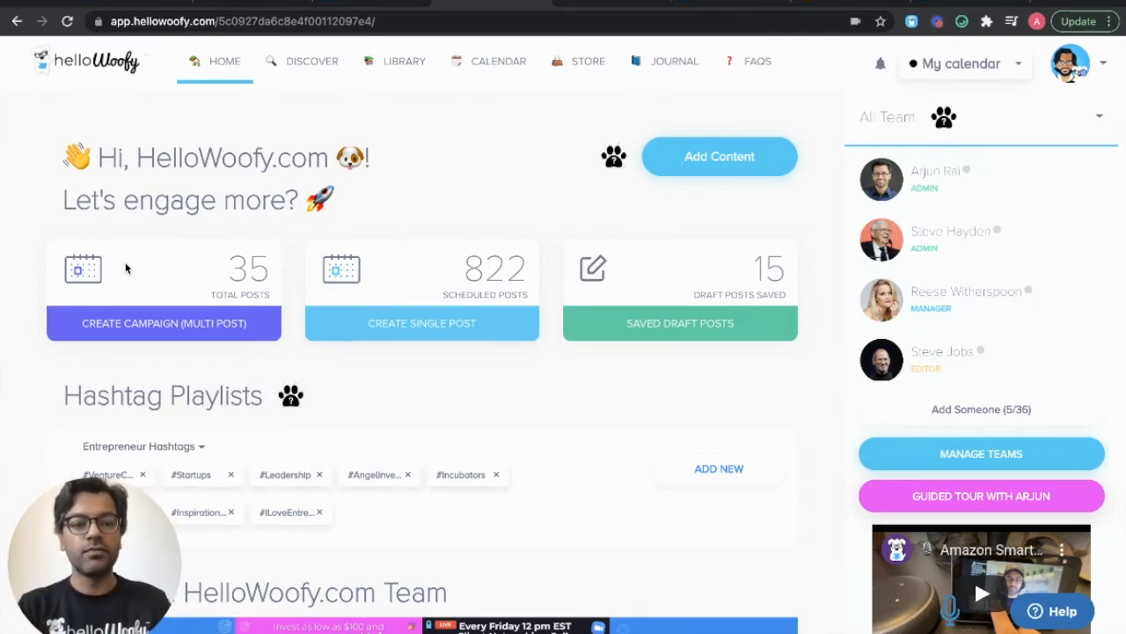
Look over the campaign, single post and saved draft cards on the home dashboard
{"action": "scroll", "coordinate": [47, 268], "scroll_direction": "up", "scroll_amount": 5}
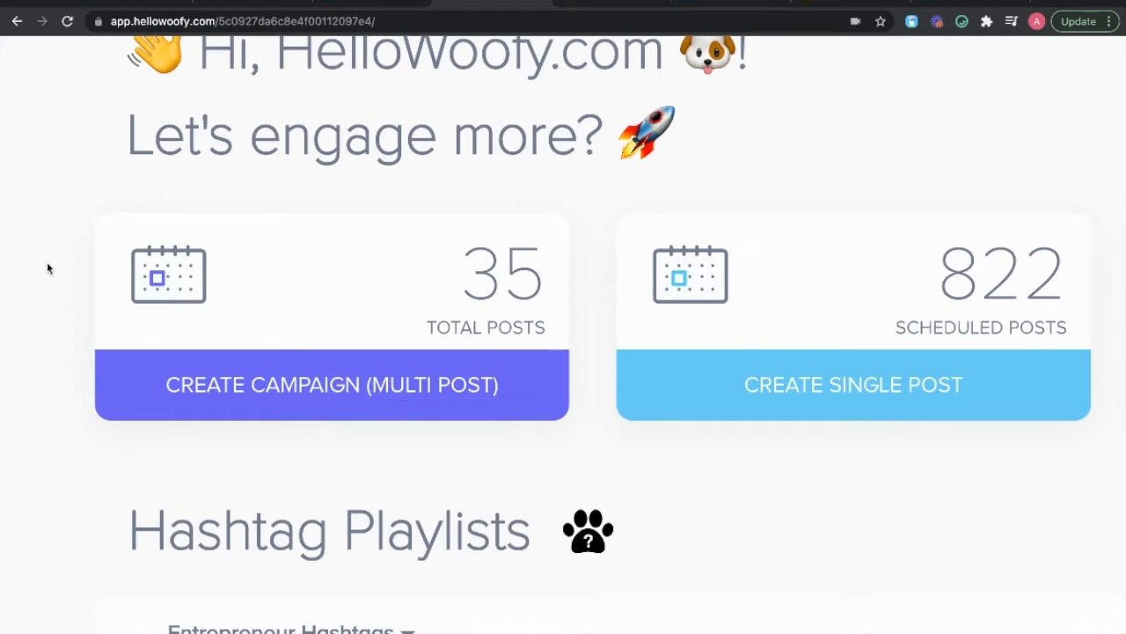
{"action": "scroll", "coordinate": [543, 241], "scroll_direction": "right", "scroll_amount": 3}
{"action": "scroll", "coordinate": [543, 240], "scroll_direction": "right", "scroll_amount": 5}
{"action": "scroll", "coordinate": [543, 244], "scroll_direction": "up", "scroll_amount": 2}
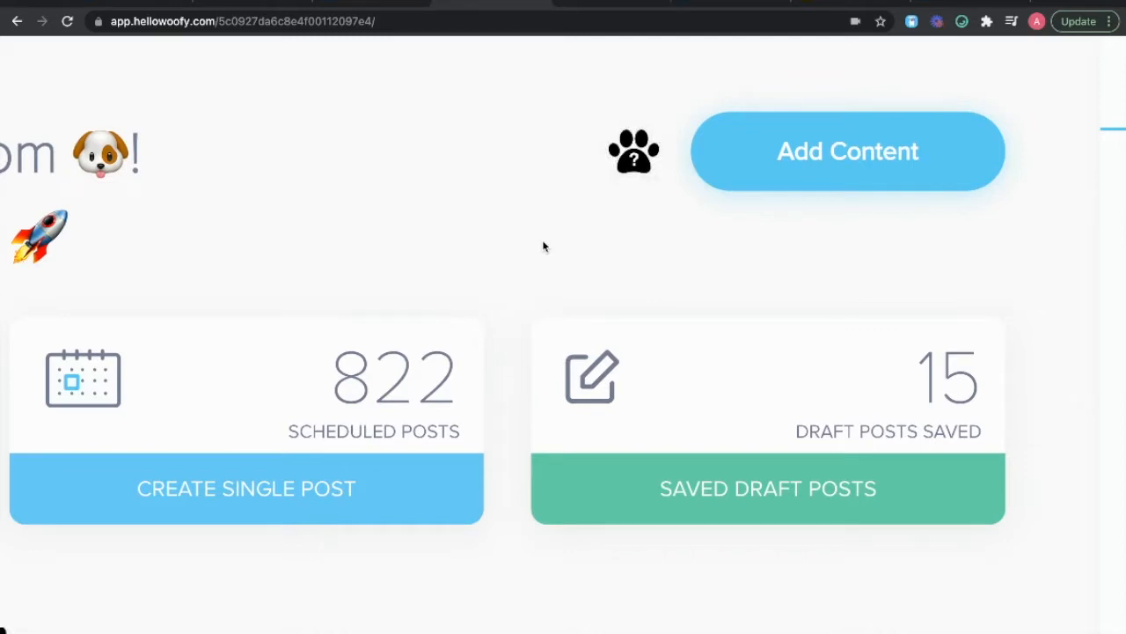
{"action": "scroll", "coordinate": [401, 258], "scroll_direction": "down", "scroll_amount": 5}
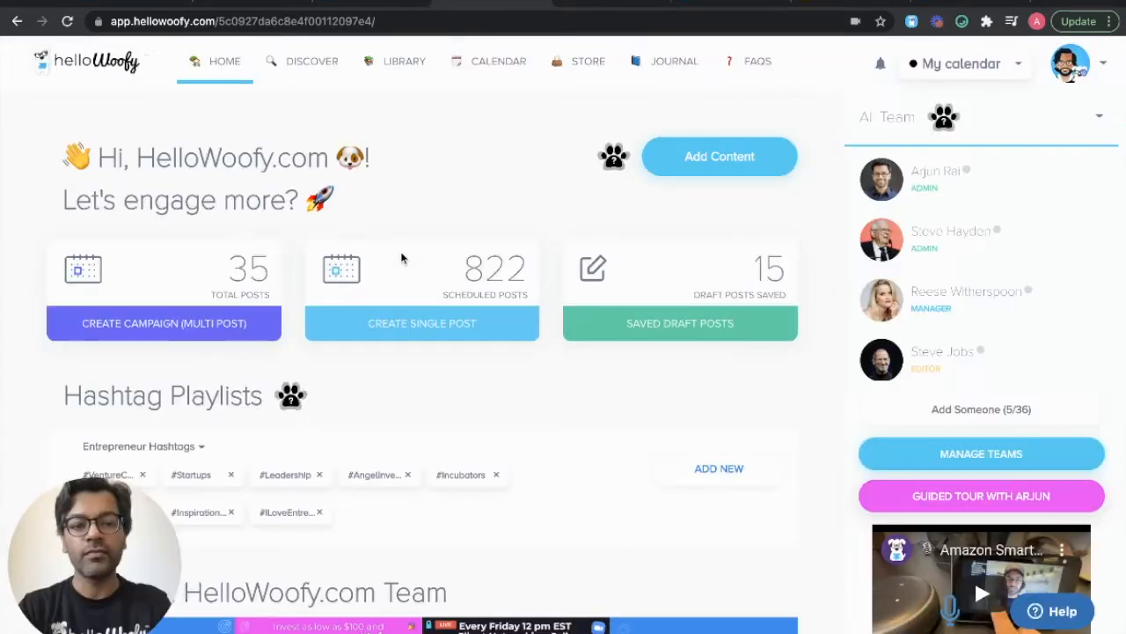
Review the content categories in the library and show the posts of the HW: Motivational category
{"action": "left_click", "coordinate": [400, 68]}
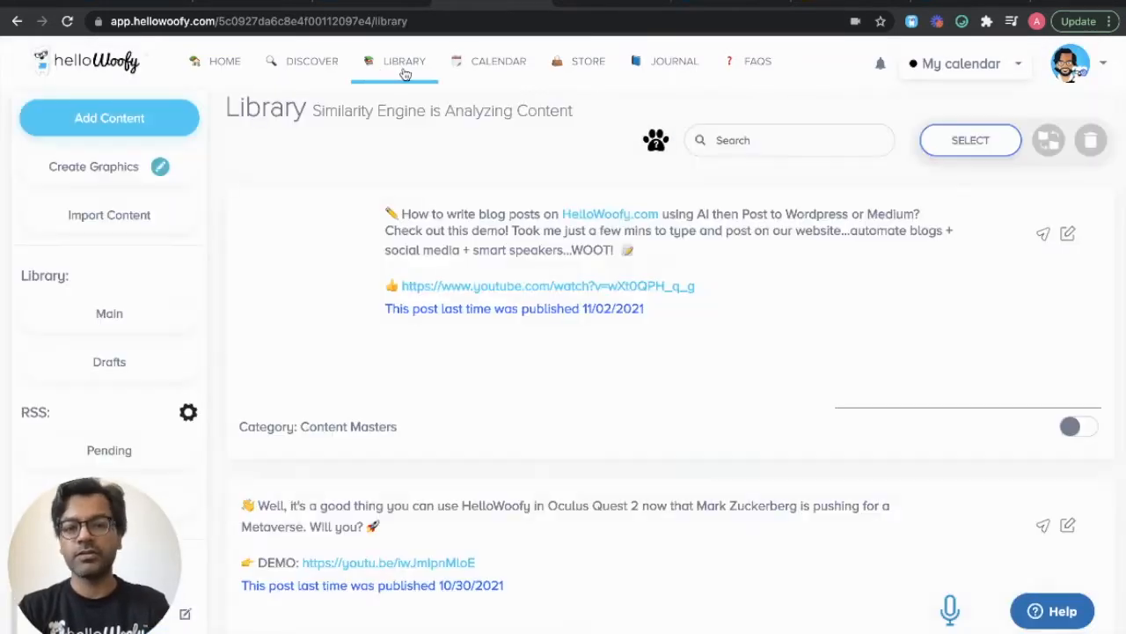
{"action": "scroll", "coordinate": [258, 300], "scroll_direction": "down", "scroll_amount": 3}
{"action": "scroll", "coordinate": [258, 299], "scroll_direction": "down", "scroll_amount": 2}
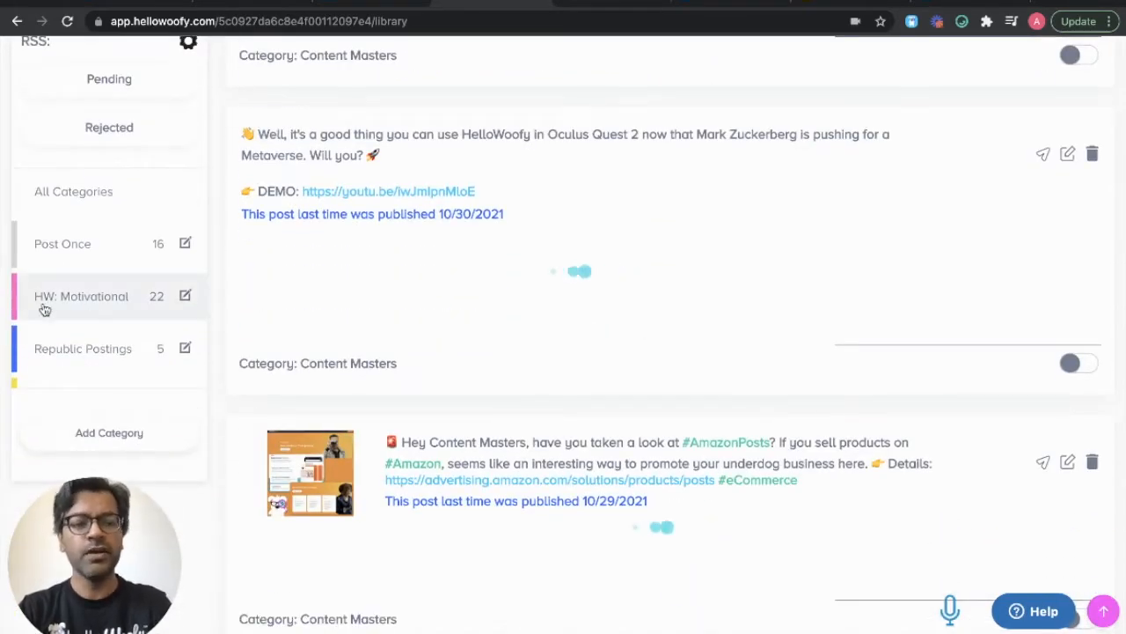
{"action": "scroll", "coordinate": [14, 309], "scroll_direction": "up", "scroll_amount": 5}
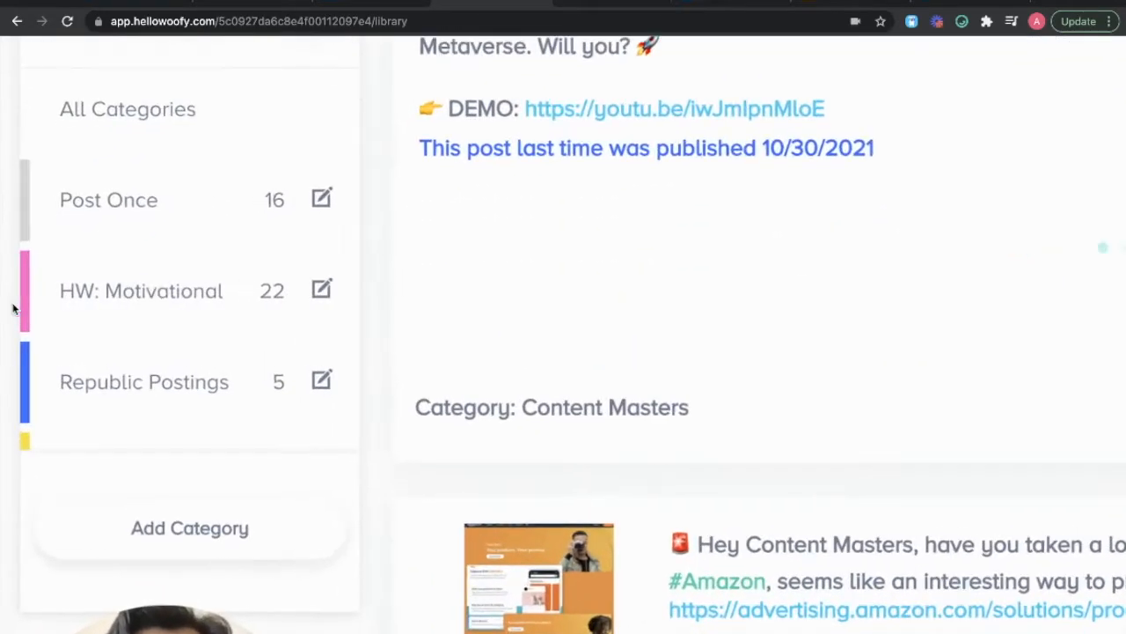
{"action": "scroll", "coordinate": [13, 309], "scroll_direction": "up", "scroll_amount": 1}
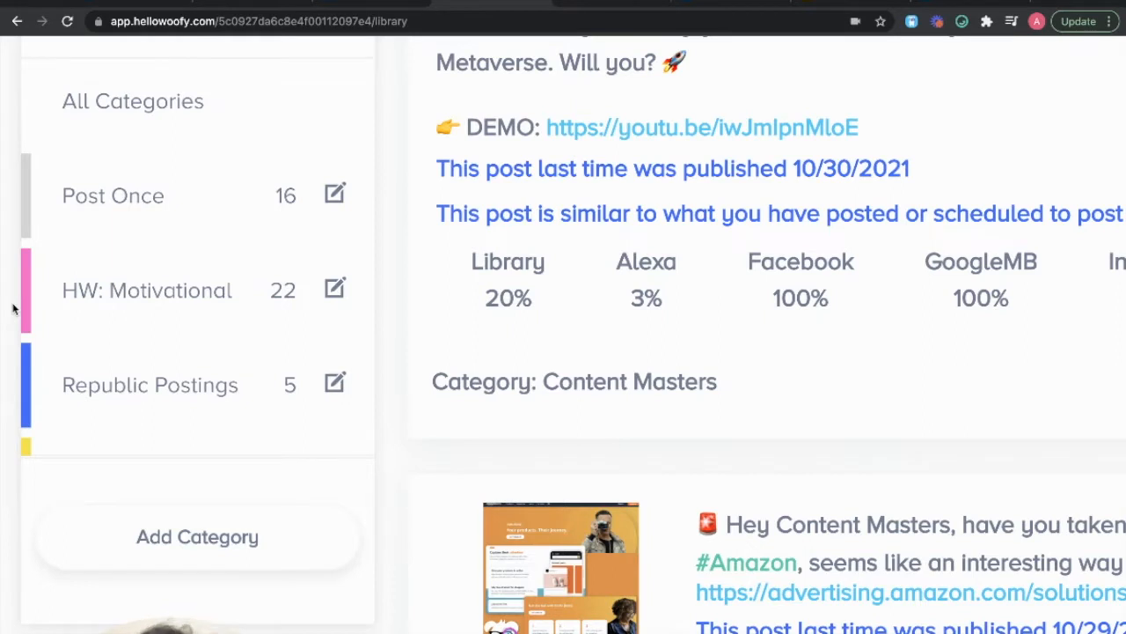
{"action": "scroll", "coordinate": [50, 314], "scroll_direction": "down", "scroll_amount": 3}
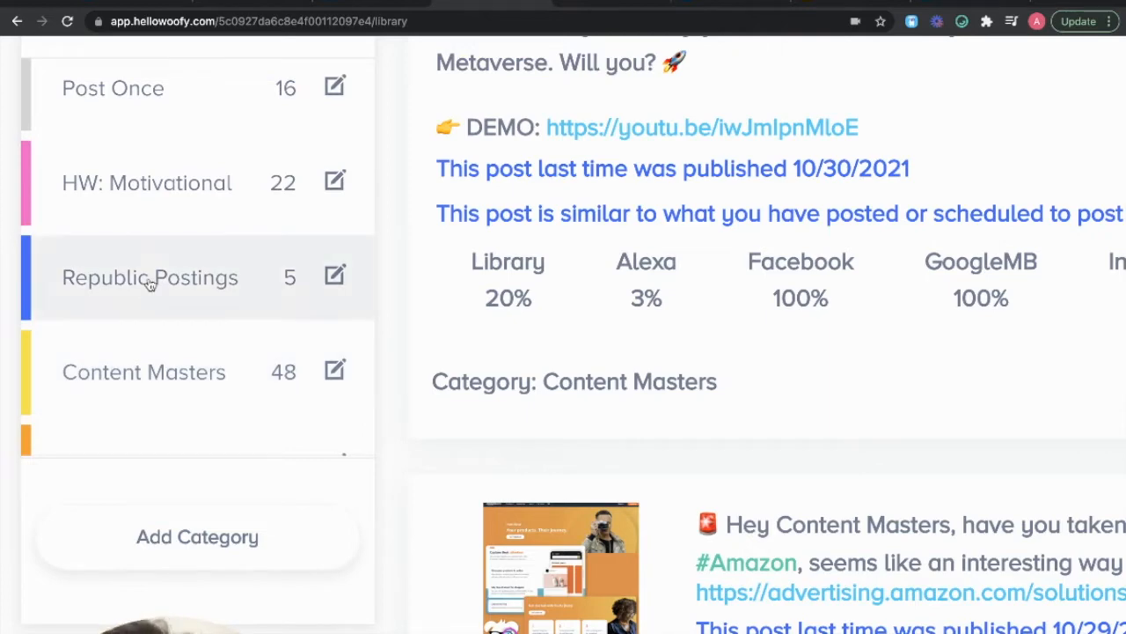
{"action": "left_click", "coordinate": [176, 191]}
{"action": "scroll", "coordinate": [380, 293], "scroll_direction": "up", "scroll_amount": 5}
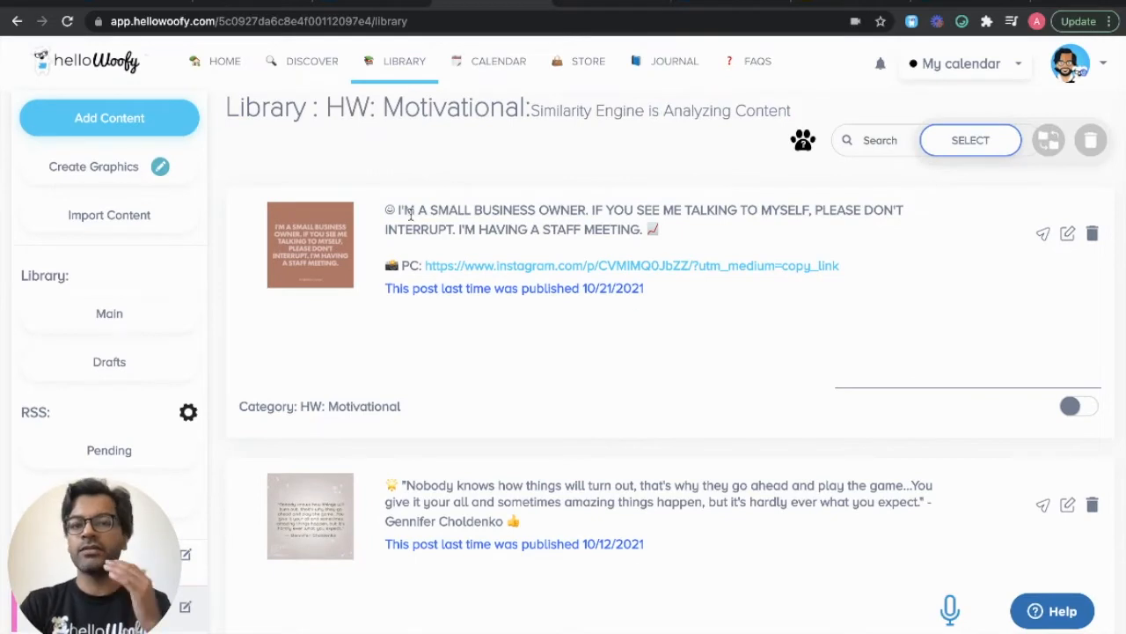
Examine the text, similarity percentages and available actions of the first two posts in the HW: Motivational category
{"action": "left_click_drag", "start_coordinate": [397, 212], "coordinate": [474, 245]}
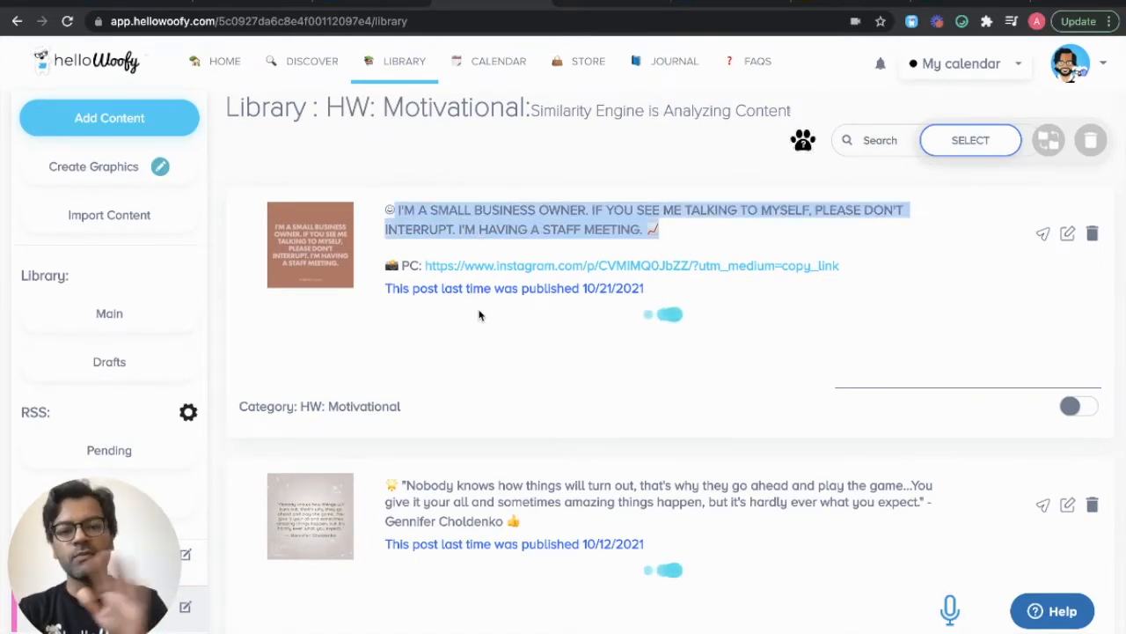
{"action": "scroll", "coordinate": [477, 314], "scroll_direction": "down", "scroll_amount": 2}
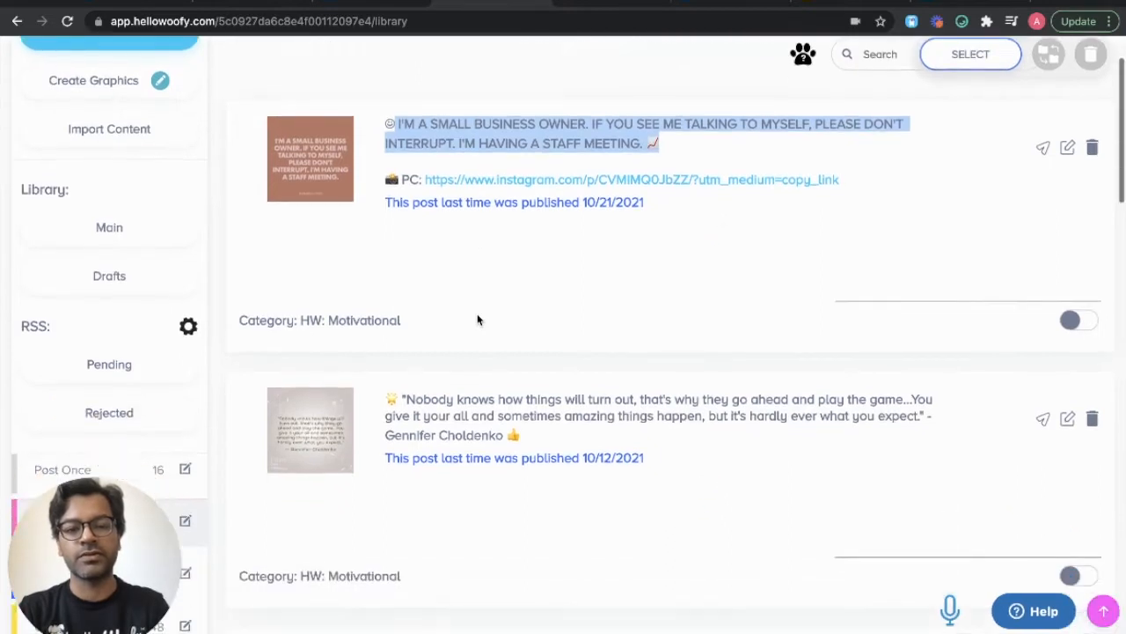
{"action": "left_click_drag", "start_coordinate": [398, 364], "coordinate": [507, 403]}
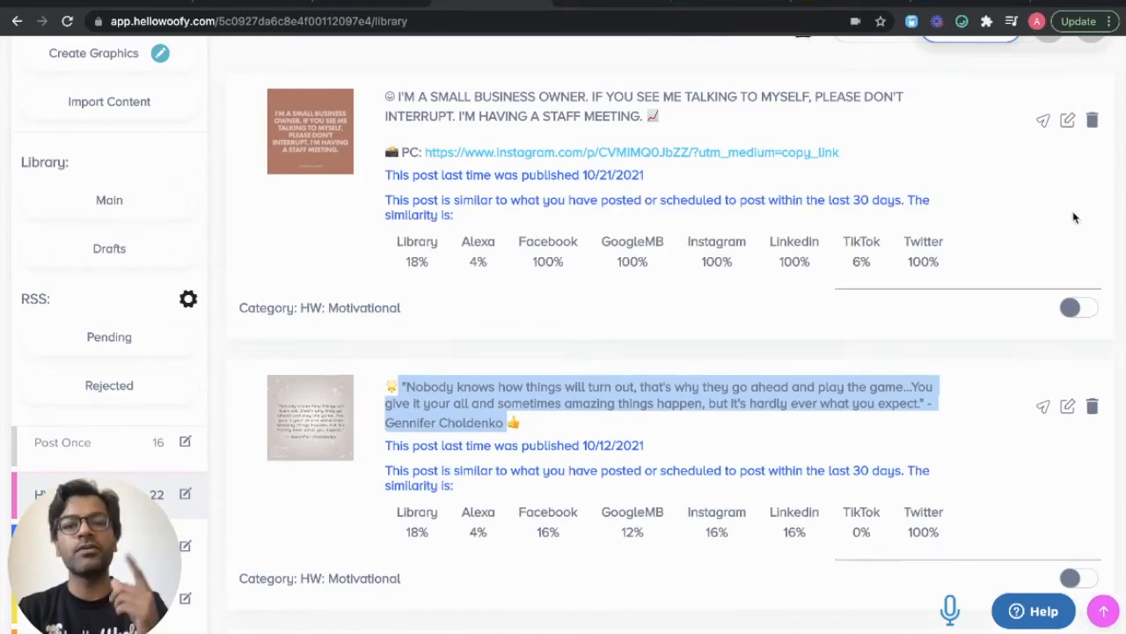
{"action": "scroll", "coordinate": [1106, 209], "scroll_direction": "up", "scroll_amount": 5}
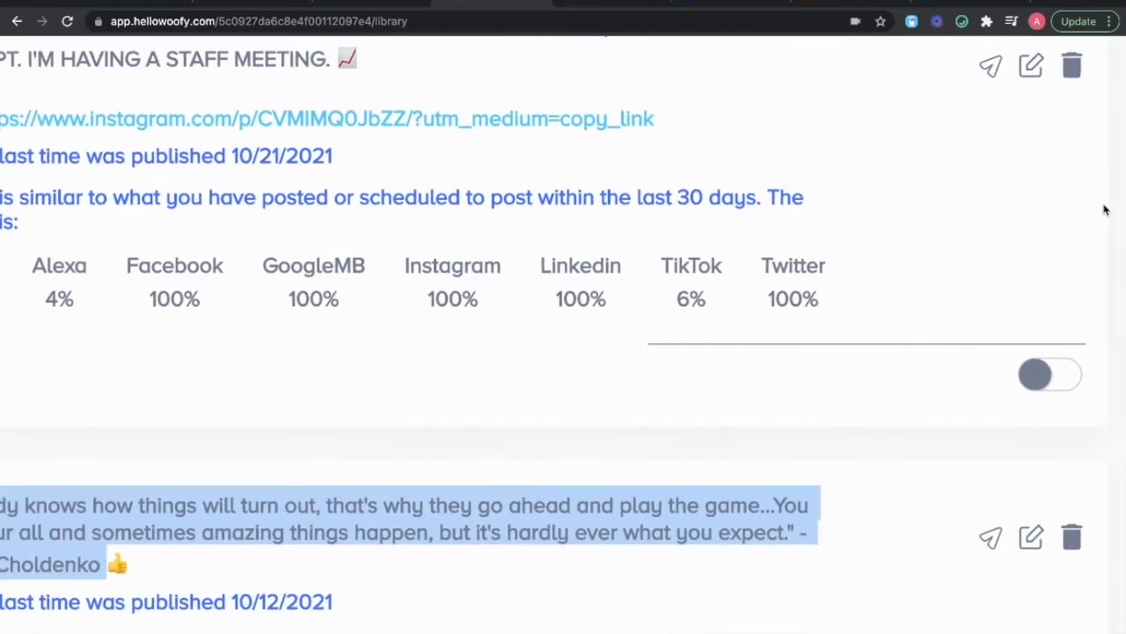
{"action": "left_click", "coordinate": [1055, 211]}
{"action": "scroll", "coordinate": [1099, 176], "scroll_direction": "up", "scroll_amount": 1}
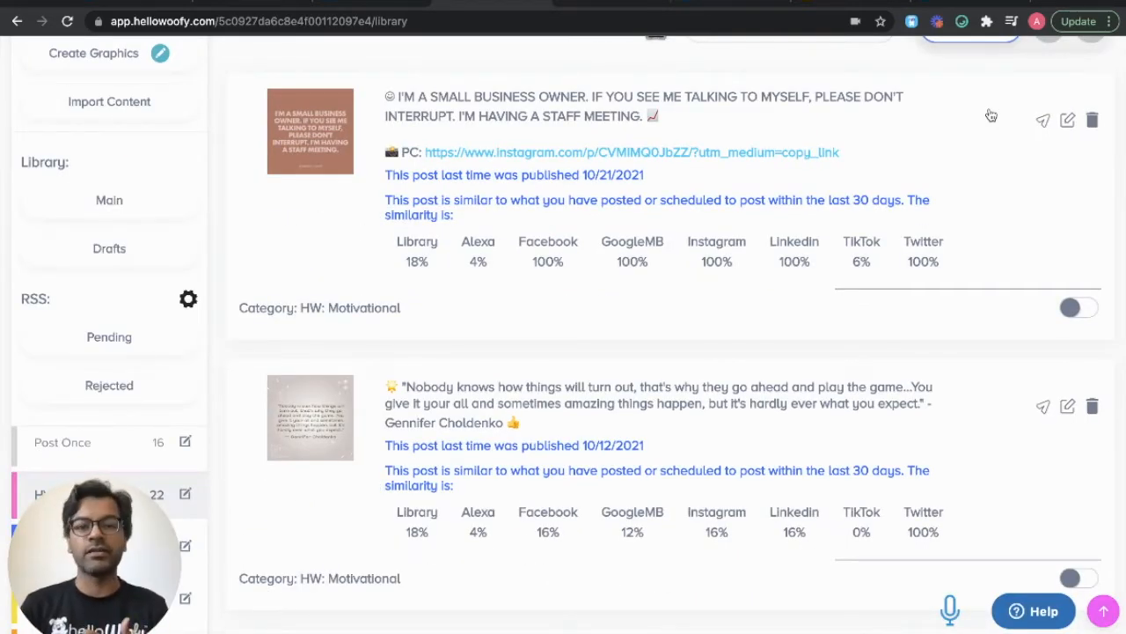
{"action": "scroll", "coordinate": [723, 229], "scroll_direction": "up", "scroll_amount": 2}
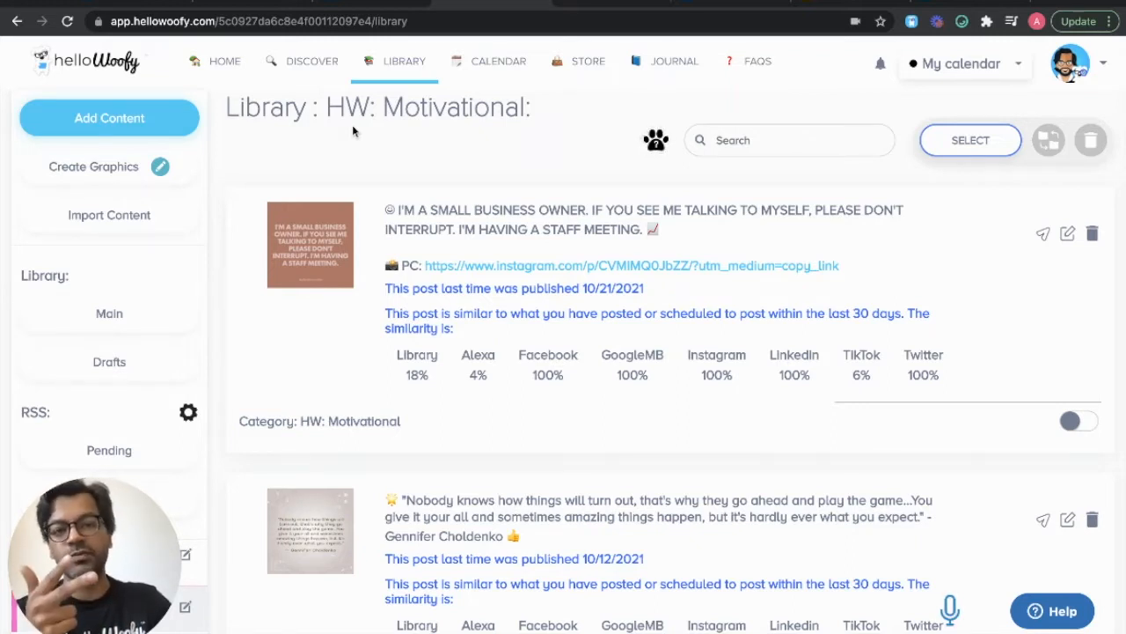
Return to the home dashboard and start creating a new multi-post campaign
{"action": "left_click", "coordinate": [221, 65]}
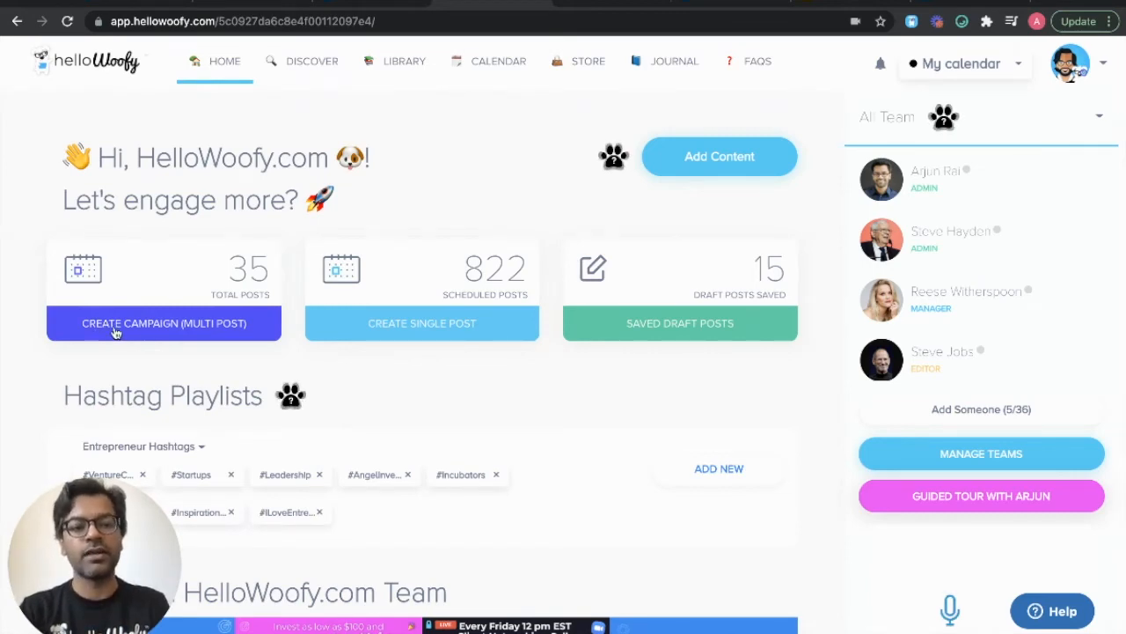
{"action": "left_click", "coordinate": [111, 327]}
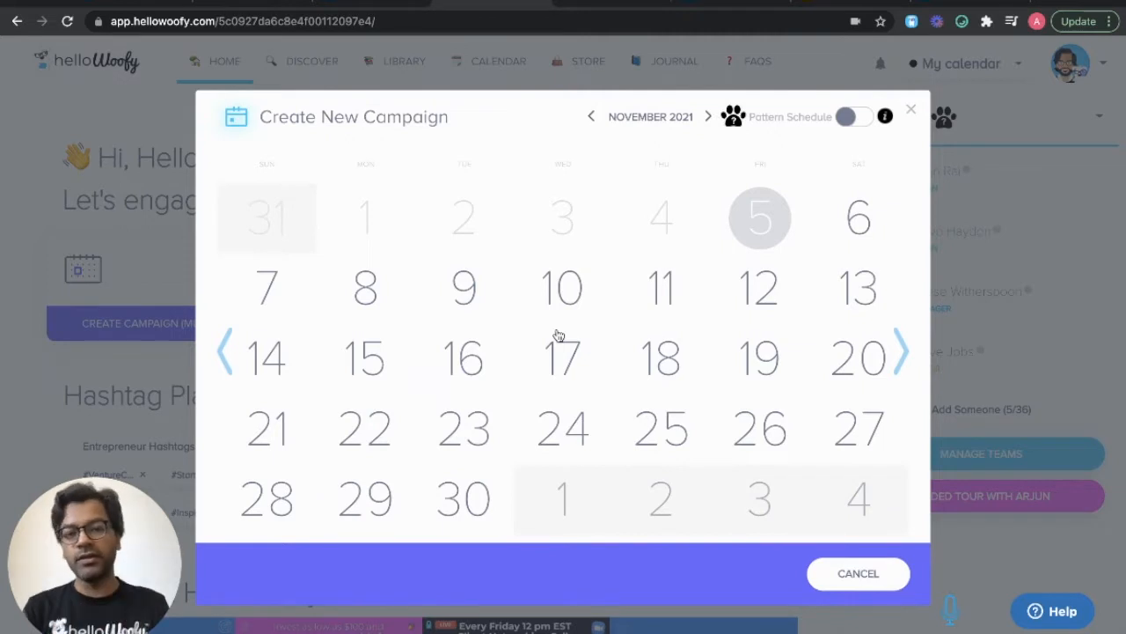
{"action": "left_click", "coordinate": [434, 317]}
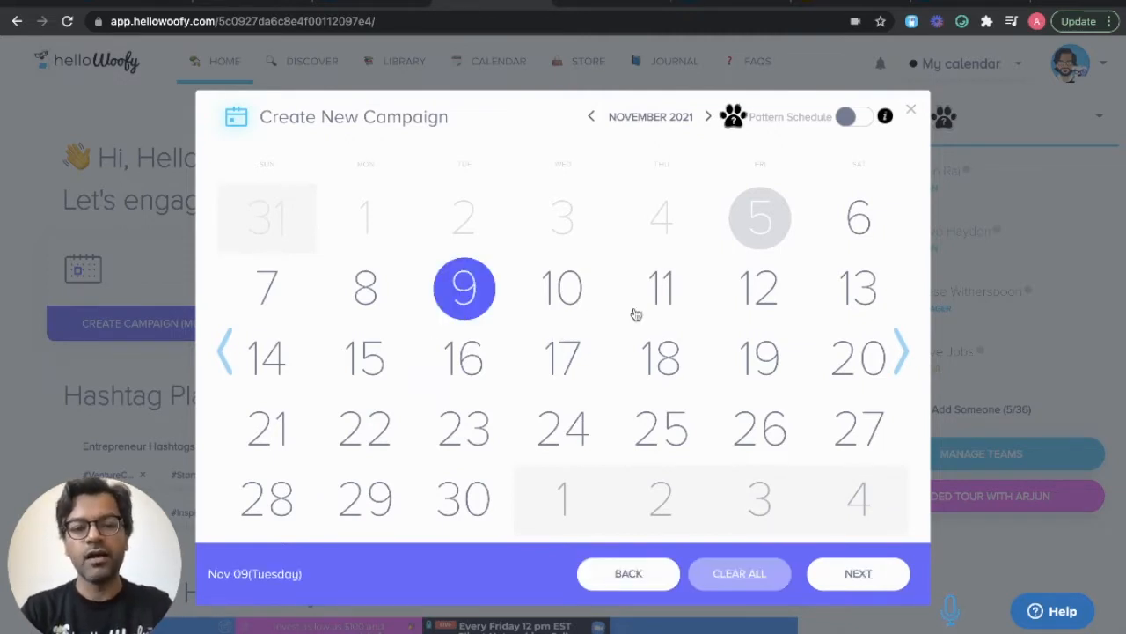
{"action": "left_click", "coordinate": [636, 316]}
{"action": "left_click", "coordinate": [572, 429]}
{"action": "left_click", "coordinate": [464, 429]}
{"action": "left_click", "coordinate": [365, 488]}
{"action": "left_click", "coordinate": [774, 357]}
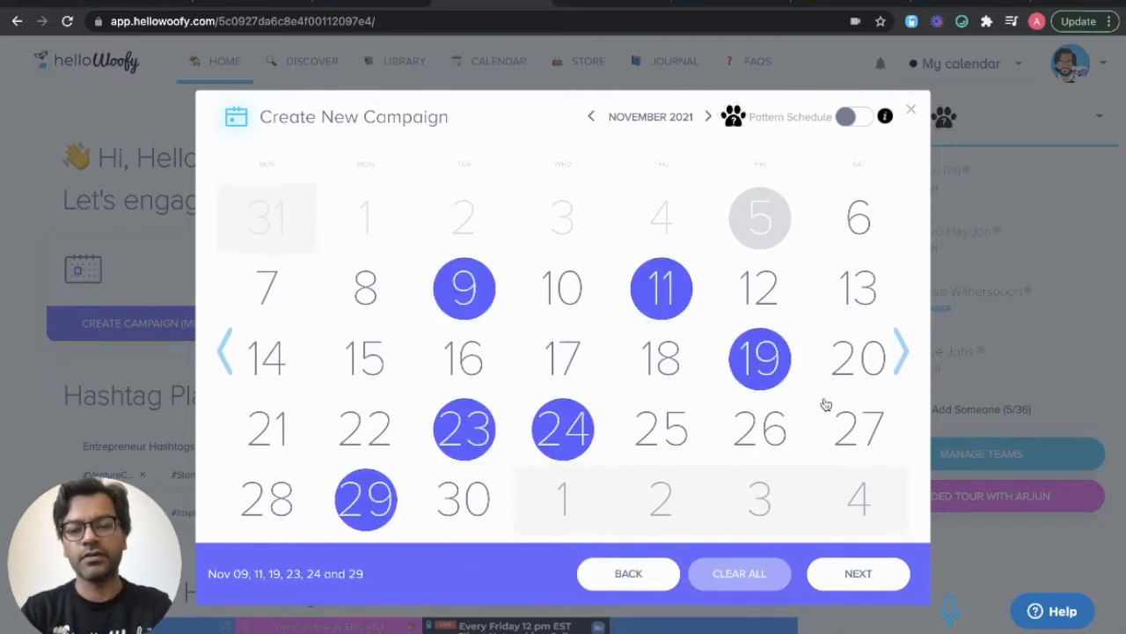
{"action": "left_click", "coordinate": [836, 427]}
{"action": "left_click", "coordinate": [851, 283]}
{"action": "left_click", "coordinate": [361, 359]}
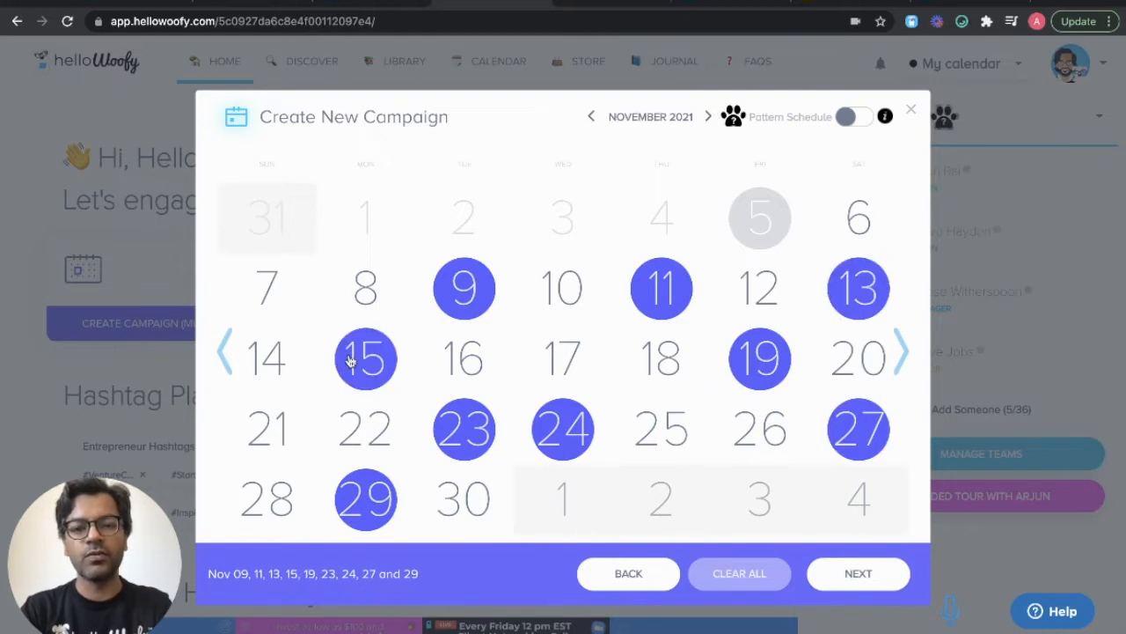
{"action": "left_click", "coordinate": [581, 368]}
{"action": "left_click", "coordinate": [748, 434]}
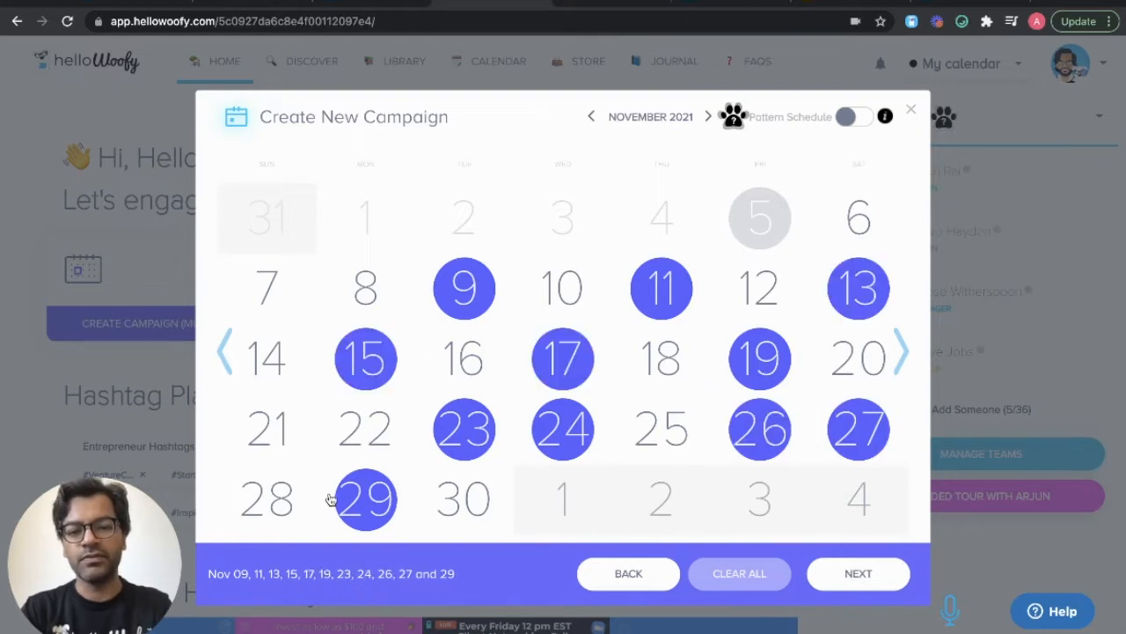
{"action": "left_click", "coordinate": [270, 509]}
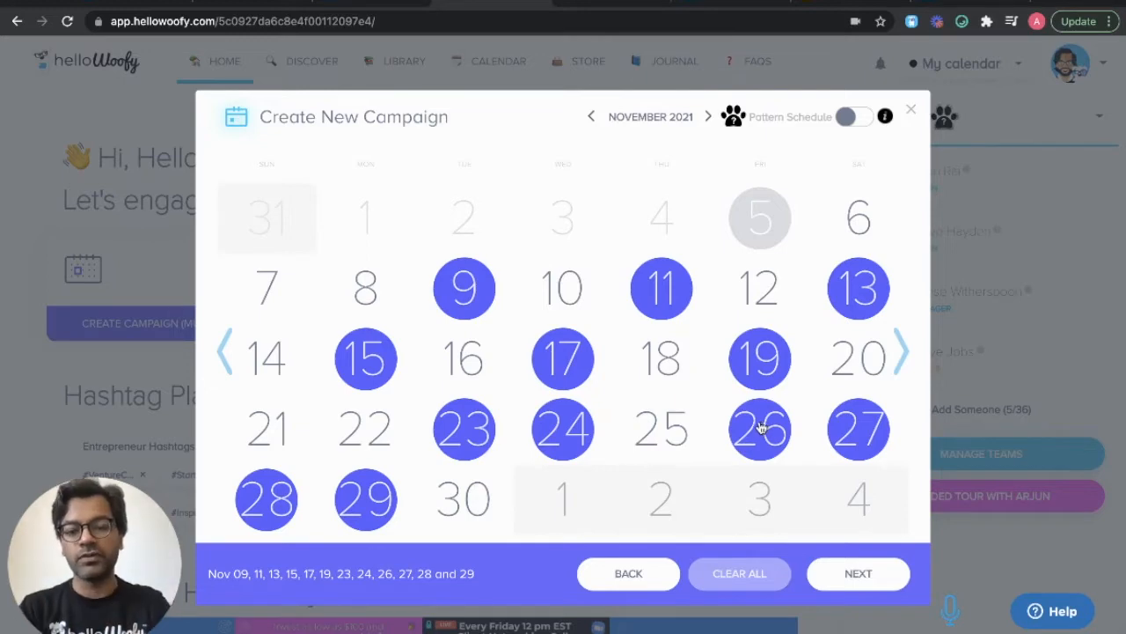
{"action": "left_click", "coordinate": [729, 573]}
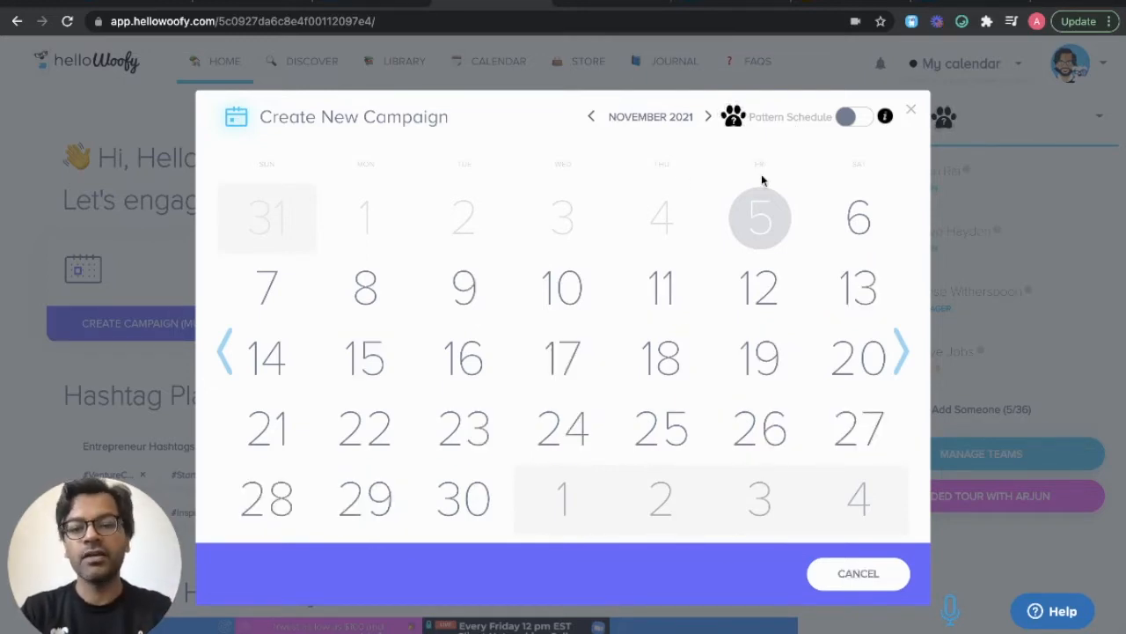
Enable the pattern schedule, select November 8, 10 and 12, 2021 as campaign dates, and continue to the campaign details
{"action": "left_click", "coordinate": [851, 116]}
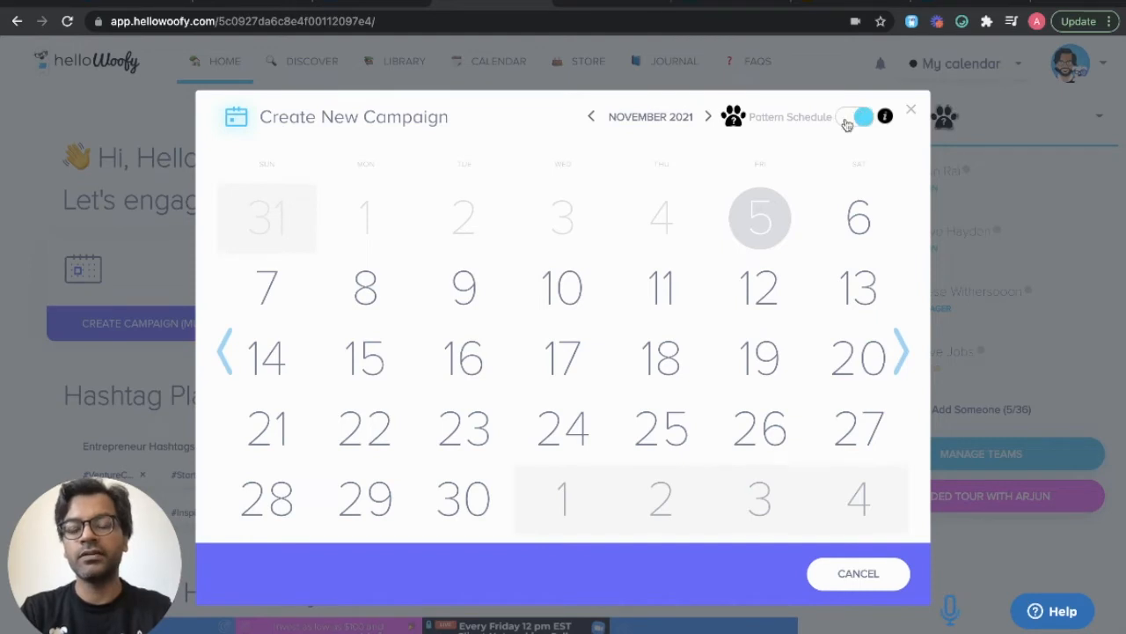
{"action": "left_click", "coordinate": [370, 294]}
{"action": "left_click", "coordinate": [566, 291]}
{"action": "left_click", "coordinate": [764, 297]}
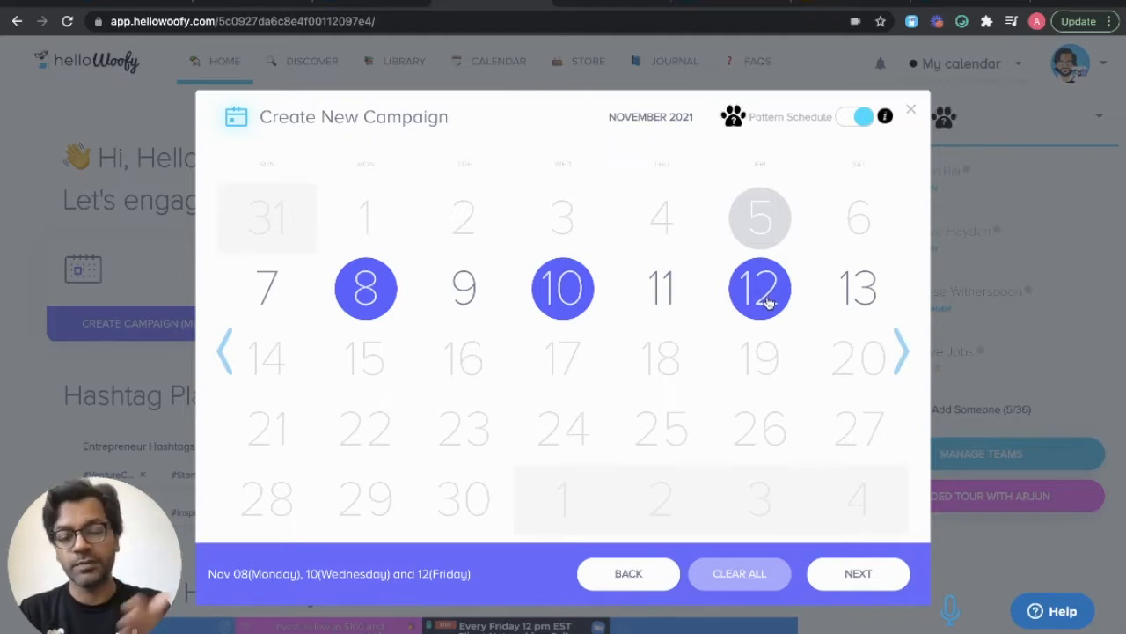
{"action": "left_click", "coordinate": [834, 573]}
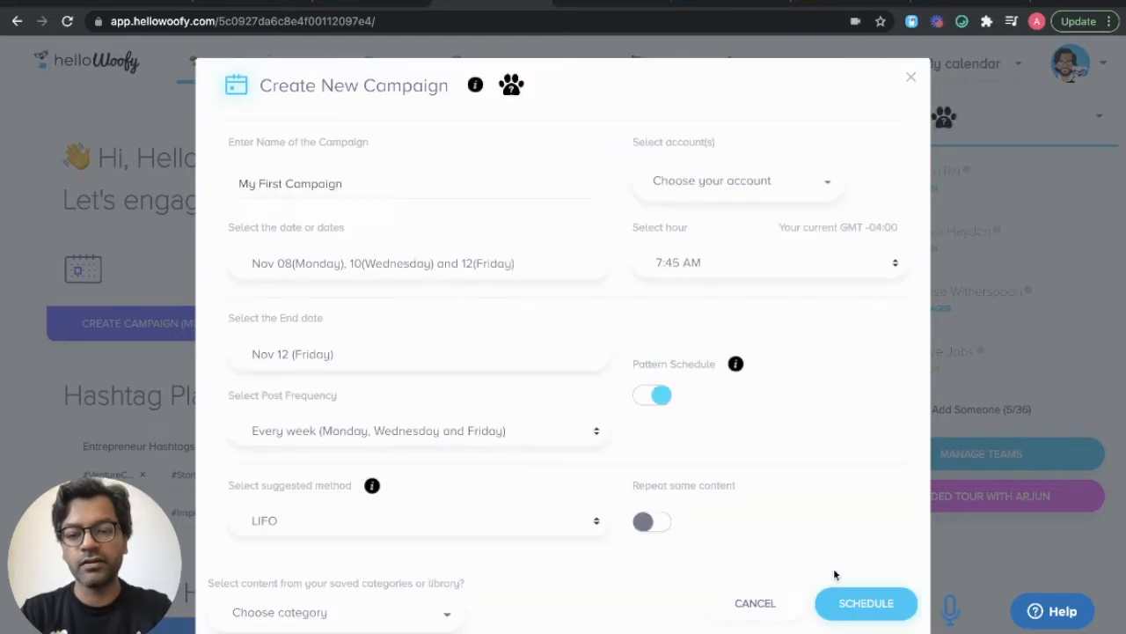
Set the campaign's end date to November 27 and check the resulting weekly pattern on the calendar
{"action": "left_click", "coordinate": [441, 433]}
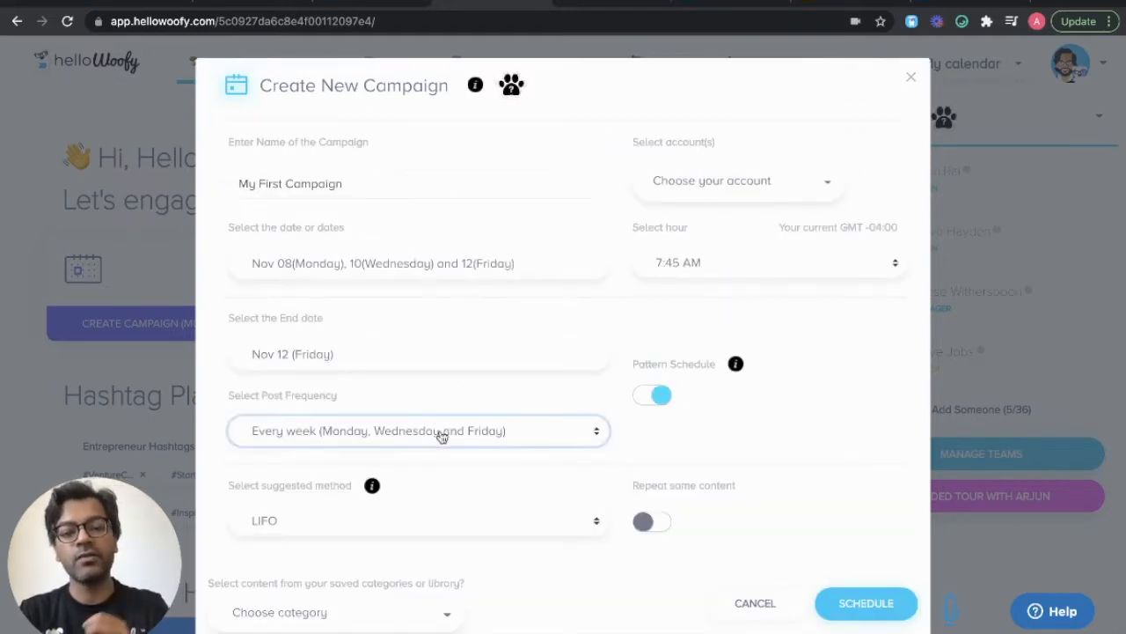
{"action": "left_click", "coordinate": [390, 350]}
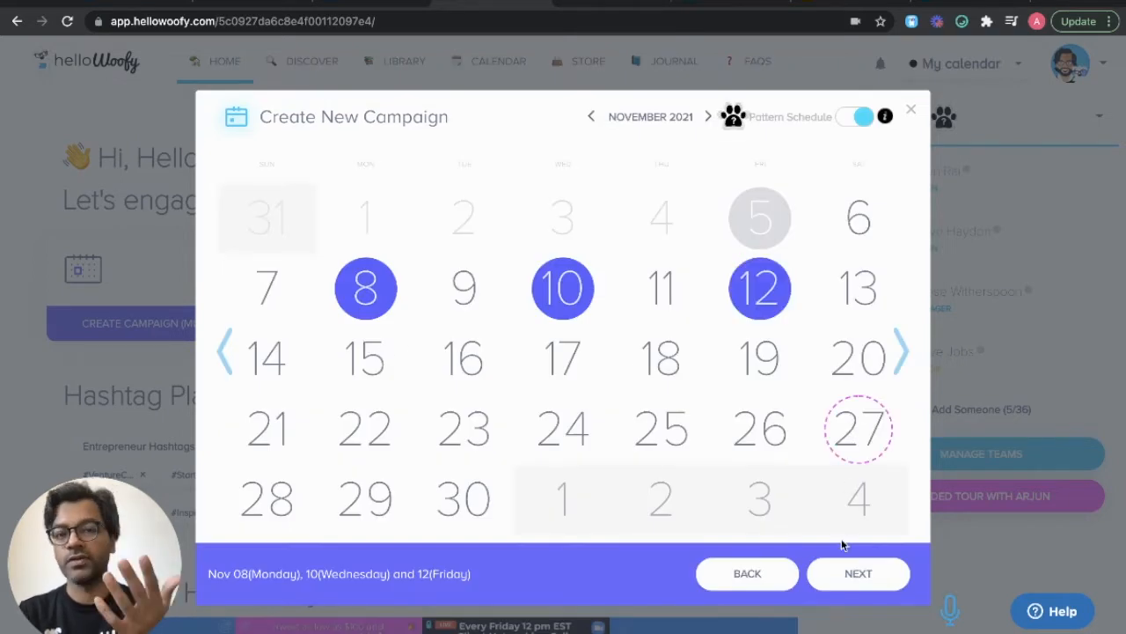
{"action": "left_click", "coordinate": [858, 573]}
{"action": "left_click", "coordinate": [352, 363]}
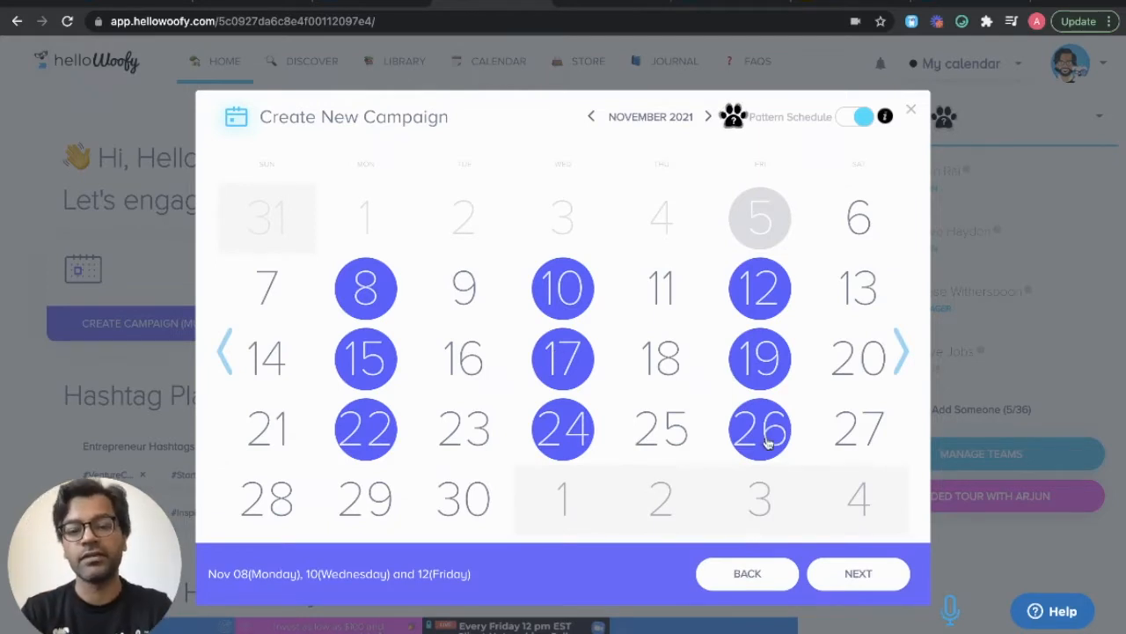
{"action": "left_click", "coordinate": [827, 574]}
Choose the HW: Motivational category as the campaign's content source
{"action": "left_click", "coordinate": [352, 606]}
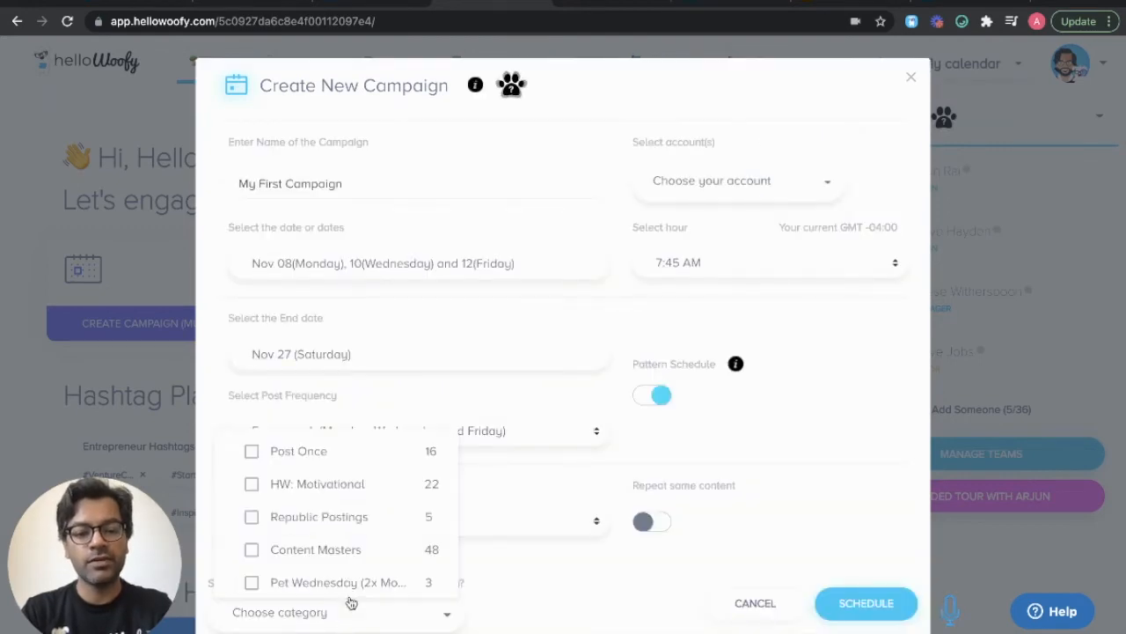
{"action": "left_click", "coordinate": [377, 487]}
{"action": "left_click", "coordinate": [645, 323]}
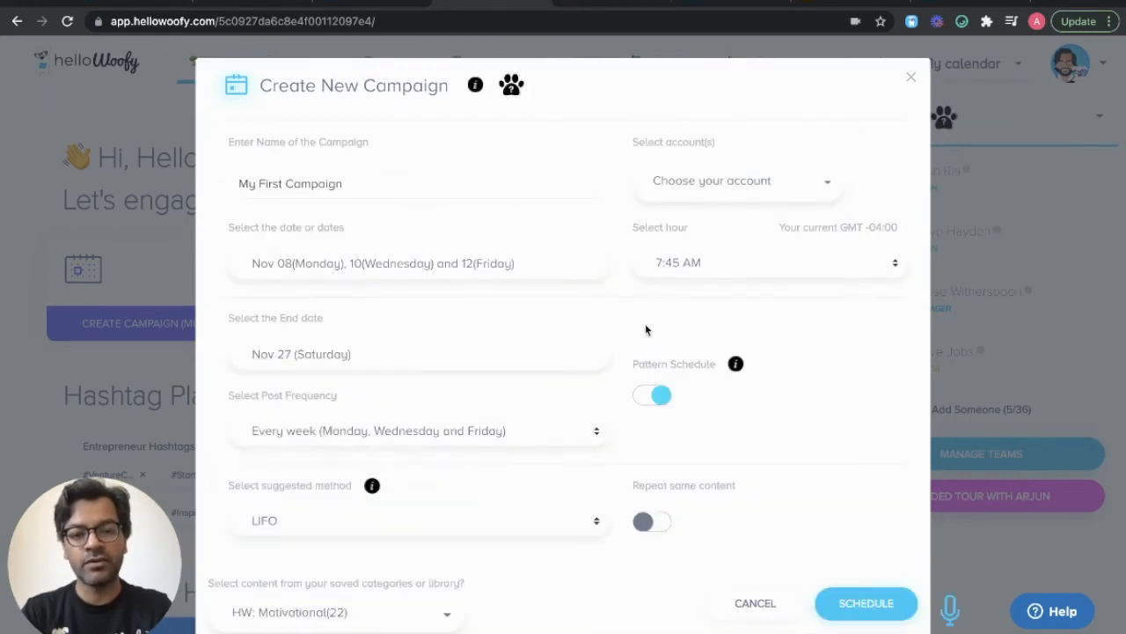
Choose the personal Twitter account and the Woofy Facebook page as the campaign's posting accounts
{"action": "left_click", "coordinate": [704, 183]}
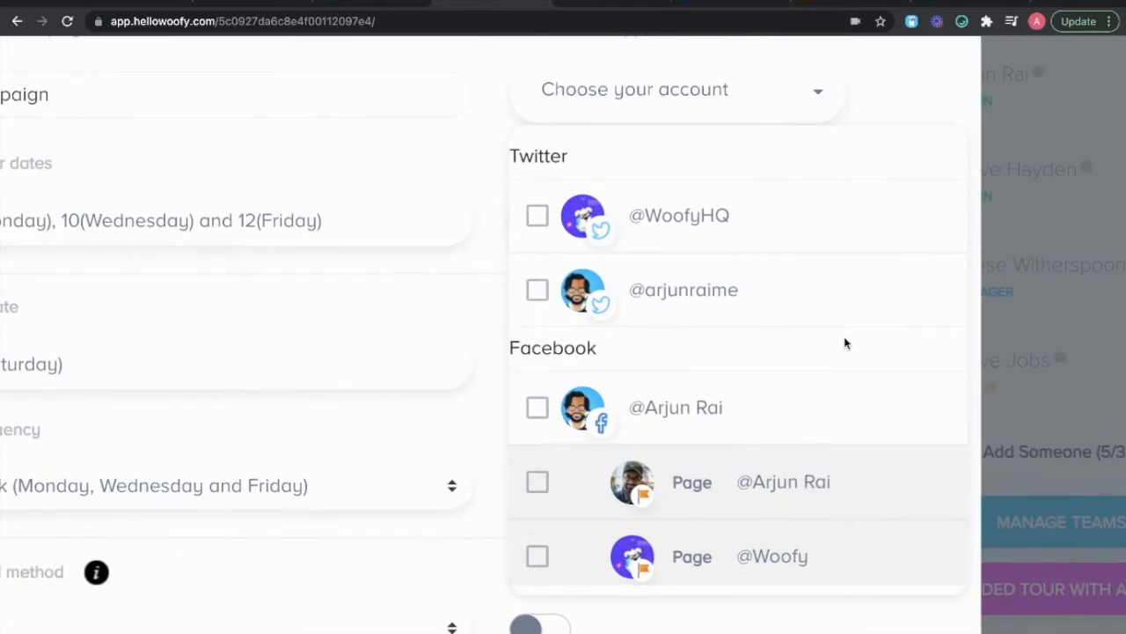
{"action": "scroll", "coordinate": [844, 342], "scroll_direction": "down", "scroll_amount": 2}
{"action": "scroll", "coordinate": [844, 342], "scroll_direction": "down", "scroll_amount": 7}
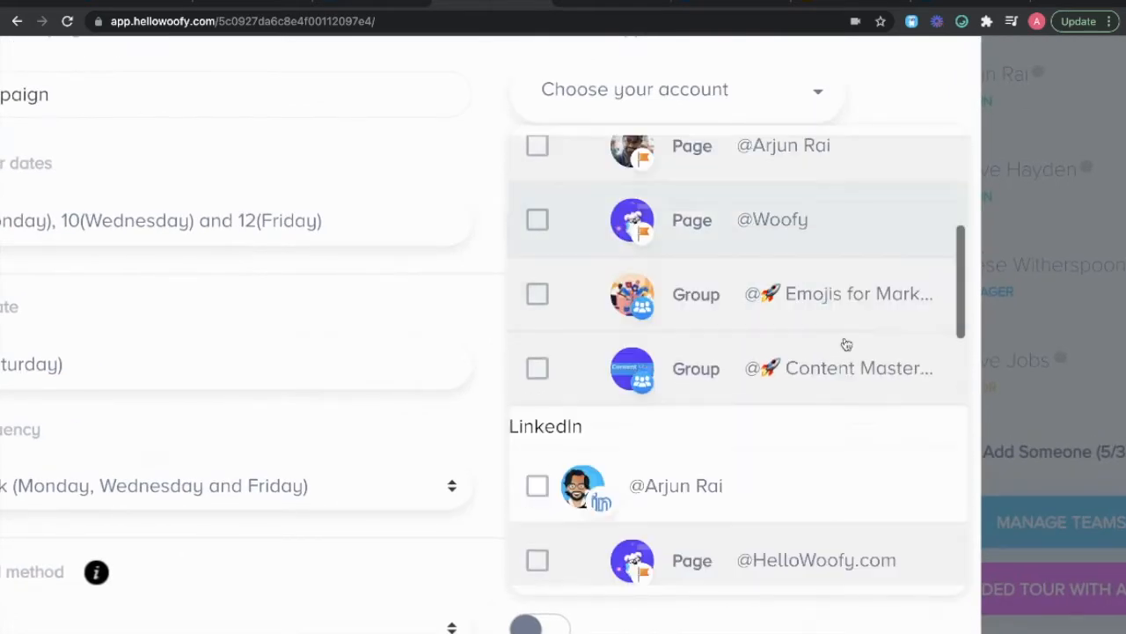
{"action": "scroll", "coordinate": [845, 347], "scroll_direction": "down", "scroll_amount": 8}
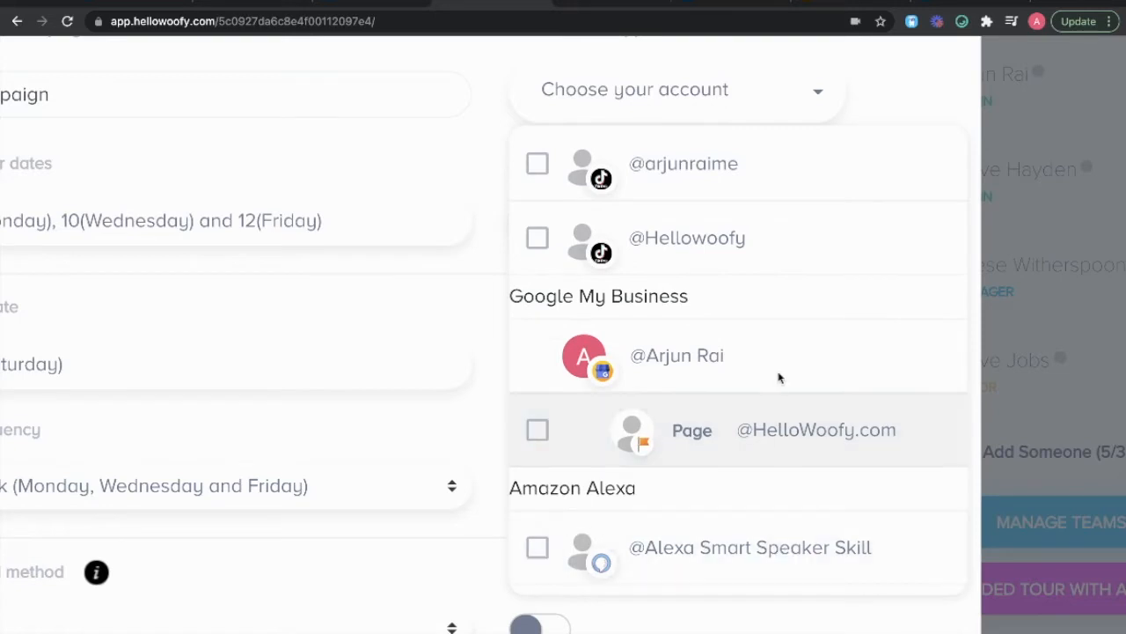
{"action": "scroll", "coordinate": [778, 377], "scroll_direction": "up", "scroll_amount": 3}
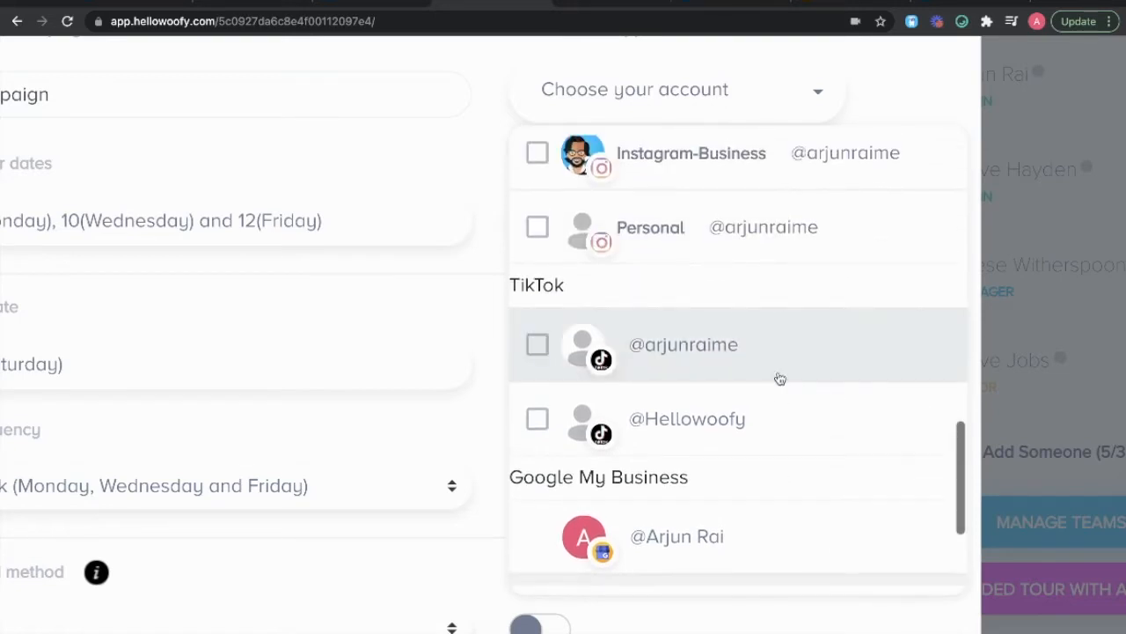
{"action": "scroll", "coordinate": [780, 379], "scroll_direction": "up", "scroll_amount": 15}
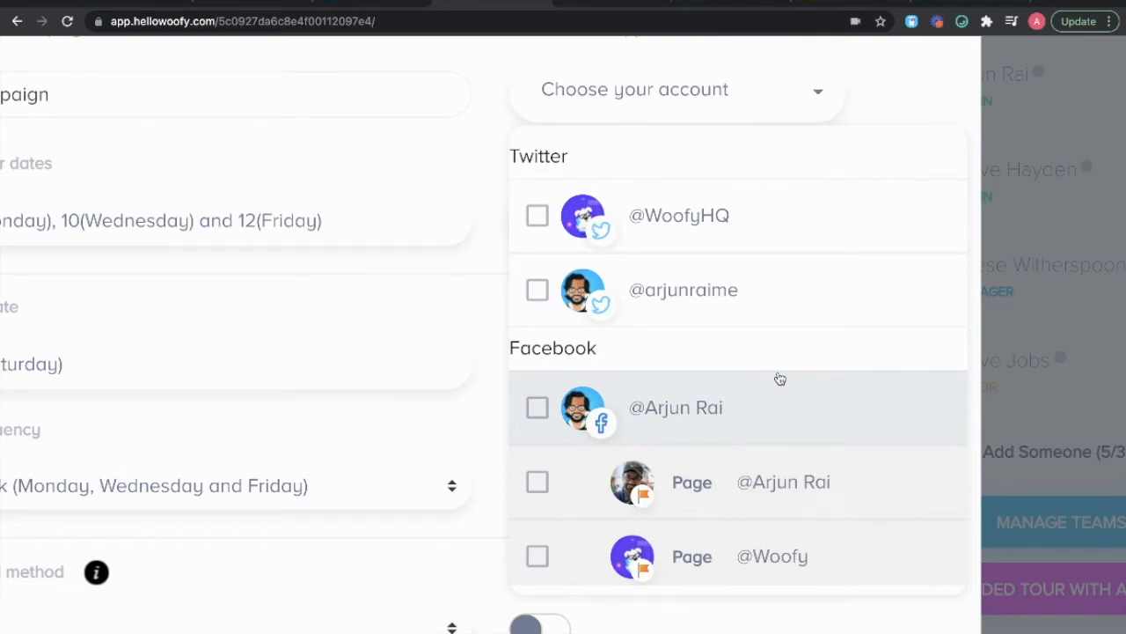
{"action": "left_click", "coordinate": [765, 290]}
{"action": "left_click", "coordinate": [744, 556]}
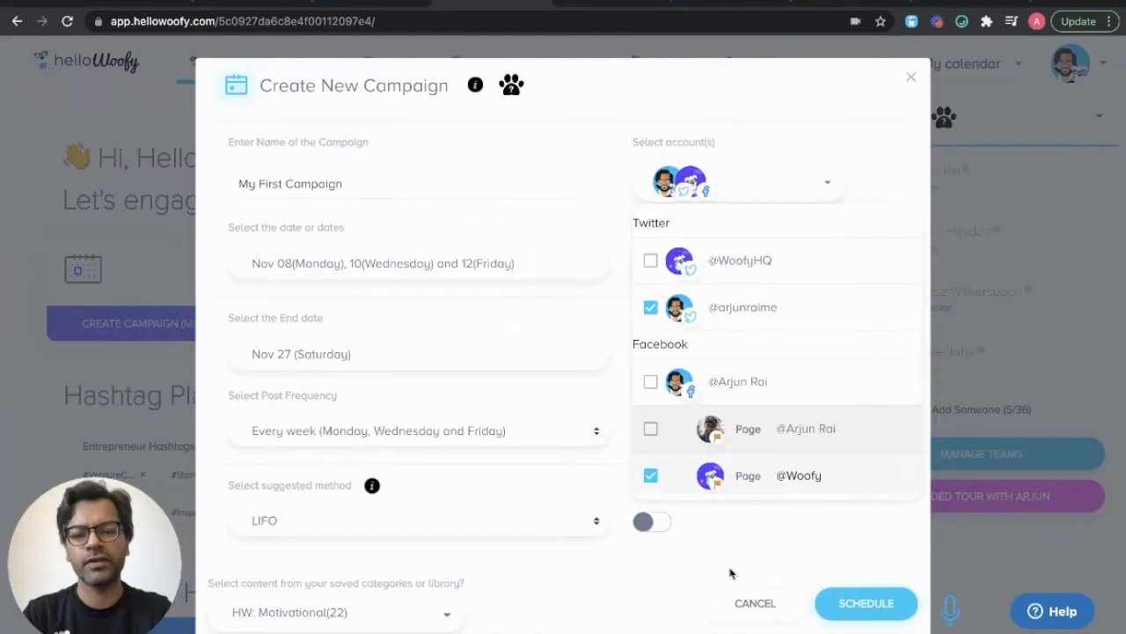
{"action": "left_click", "coordinate": [688, 633]}
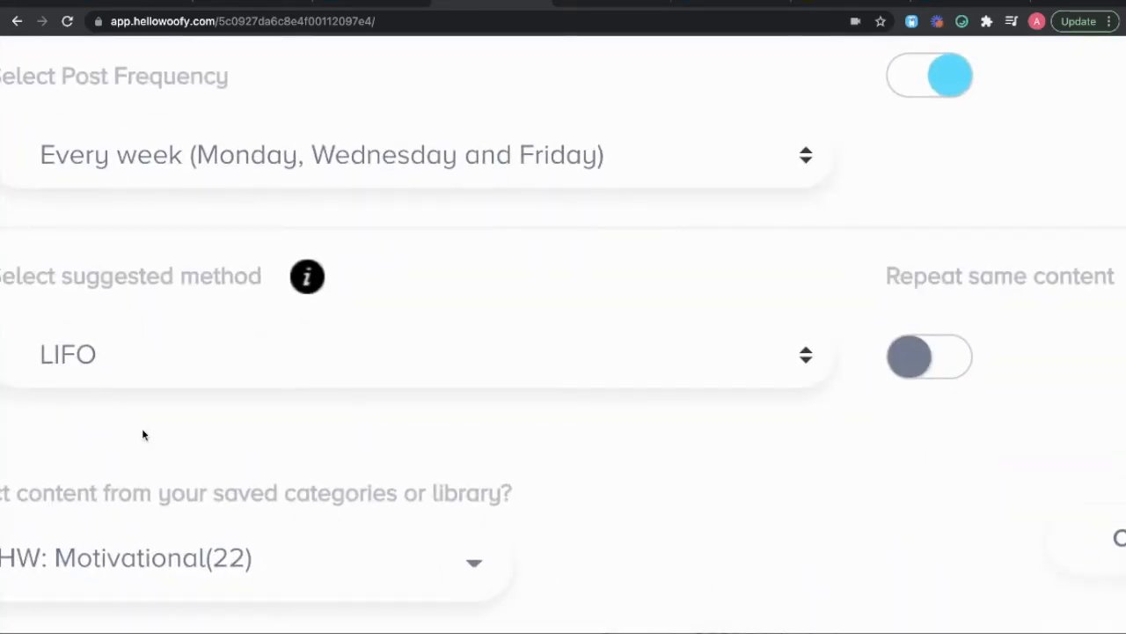
Turn on repeating the same content while keeping LIFO as the suggested method, and cancel the campaign
{"action": "left_click", "coordinate": [128, 370]}
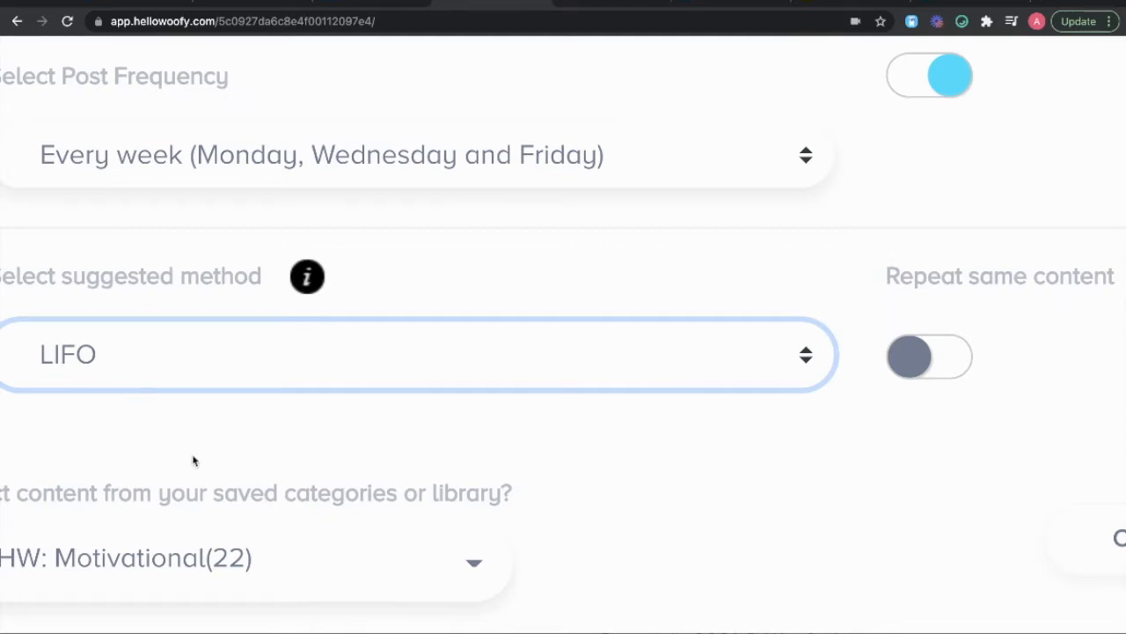
{"action": "scroll", "coordinate": [194, 461], "scroll_direction": "down", "scroll_amount": 5}
{"action": "left_click", "coordinate": [220, 535]}
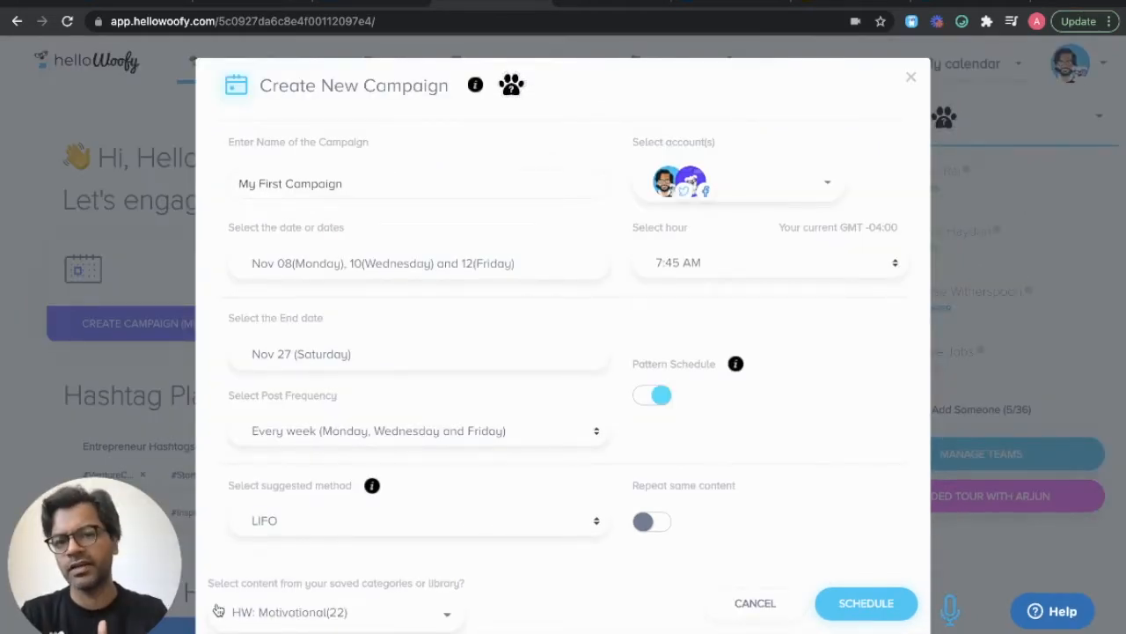
{"action": "left_click", "coordinate": [645, 524]}
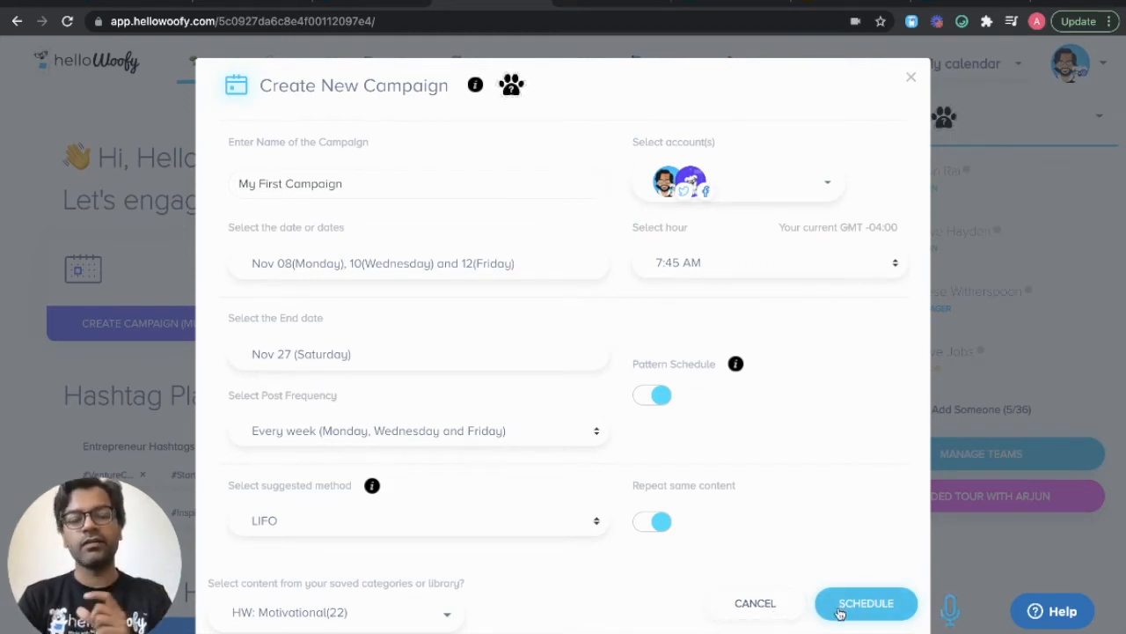
{"action": "left_click", "coordinate": [773, 614]}
Start a new single post and enter "How are you" as its opening, trying the autocomplete suggestions and removing the extra words
{"action": "left_click", "coordinate": [452, 330]}
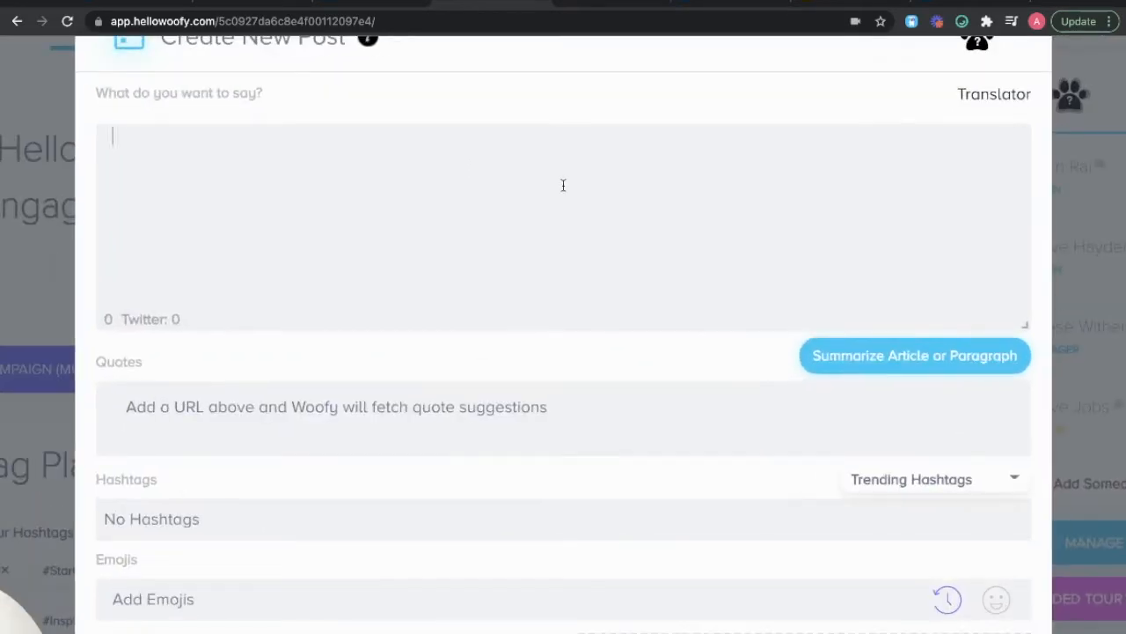
{"action": "type", "text": "How a"}
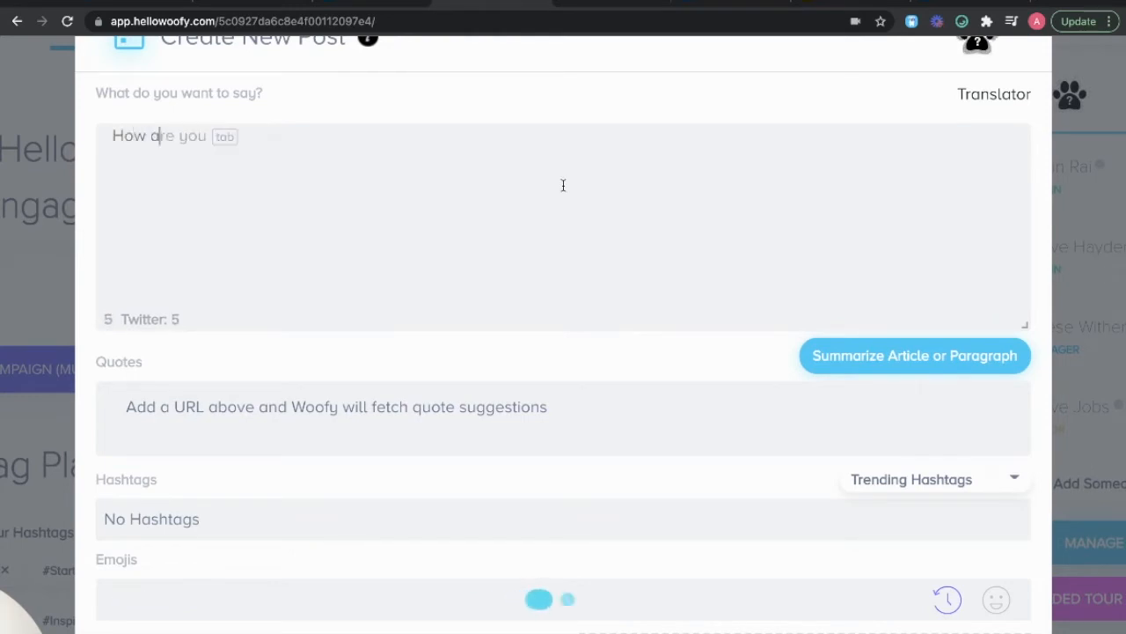
{"action": "key", "text": "Tab"}
{"action": "scroll", "coordinate": [563, 185], "scroll_direction": "up", "scroll_amount": 1}
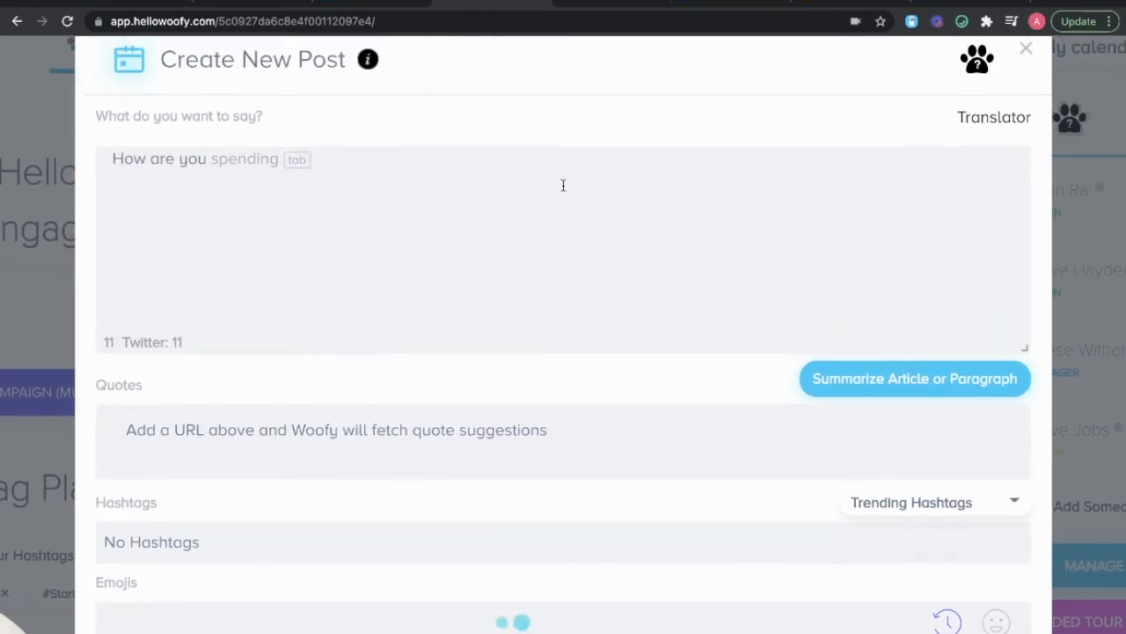
{"action": "key", "text": "Tab"}
{"action": "type", "text": "?"}
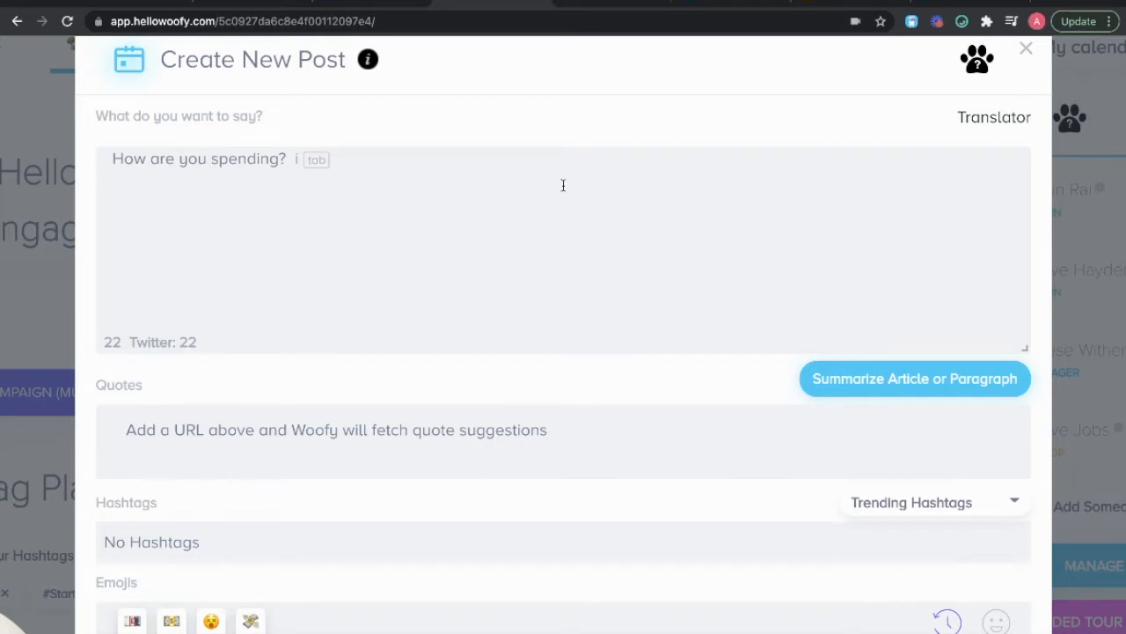
{"action": "key", "text": "BackSpace"}
{"action": "key", "text": "BackSpace"}
{"action": "key", "text": "BackSpace"}
{"action": "key", "text": "BackSpace"}
{"action": "key", "text": "BackSpace"}
{"action": "key", "text": "BackSpace"}
{"action": "key", "text": "BackSpace"}
{"action": "key", "text": "BackSpace"}
{"action": "key", "text": "BackSpace"}
{"action": "key", "text": "BackSpace"}
{"action": "key", "text": "BackSpace"}
Complete the post as "How are you? I love you and my coffee" and add the suggested coffee cup and heart-eyes emojis
{"action": "type", "text": "? I lov"}
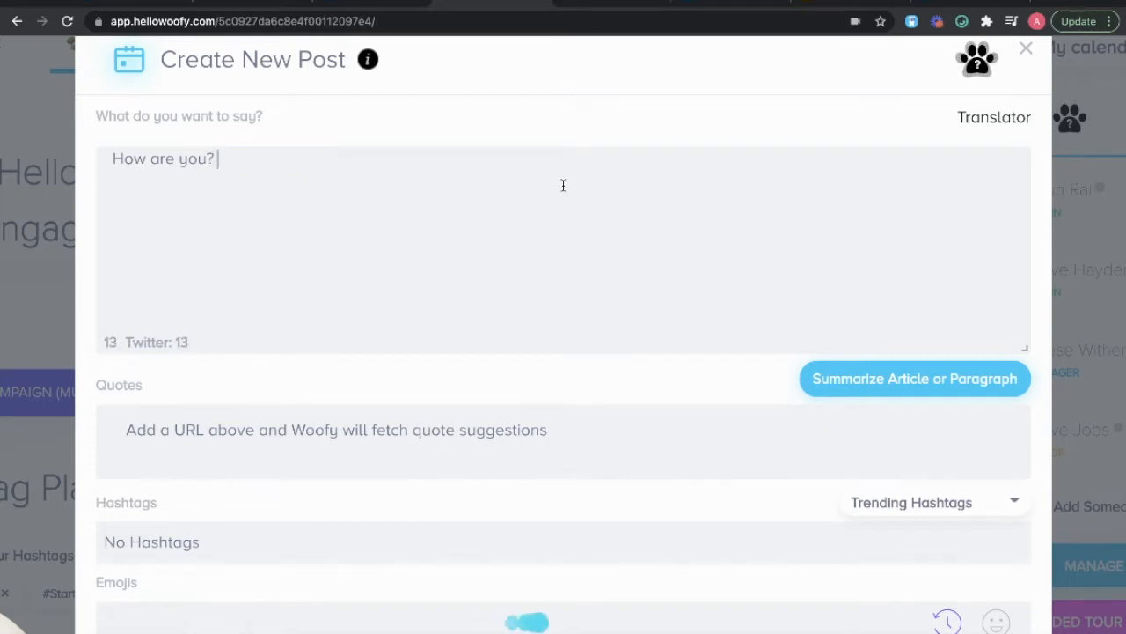
{"action": "type", "text": "e you an"}
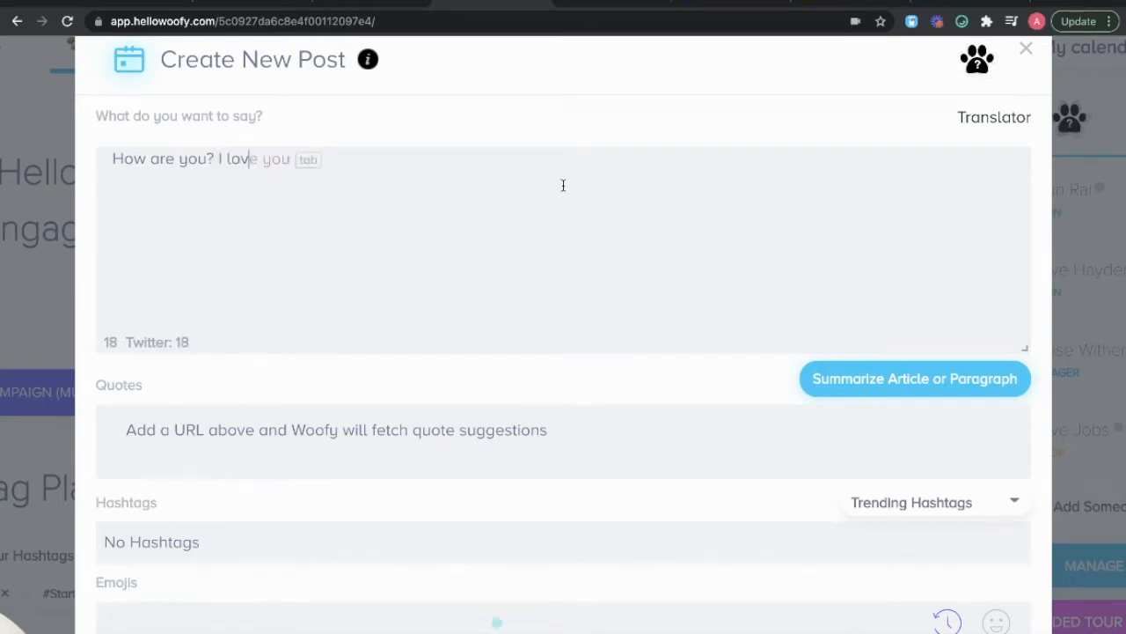
{"action": "type", "text": "d my cio"}
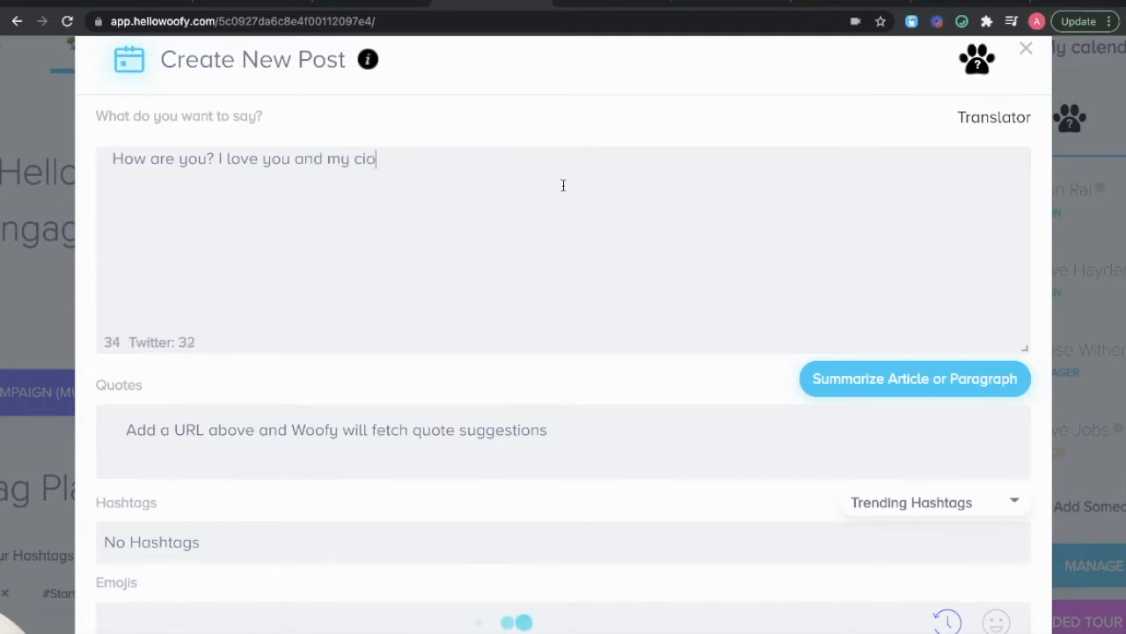
{"action": "type", "text": "f"}
{"action": "key", "text": "BackSpace"}
{"action": "key", "text": "BackSpace"}
{"action": "key", "text": "BackSpace"}
{"action": "type", "text": "of"}
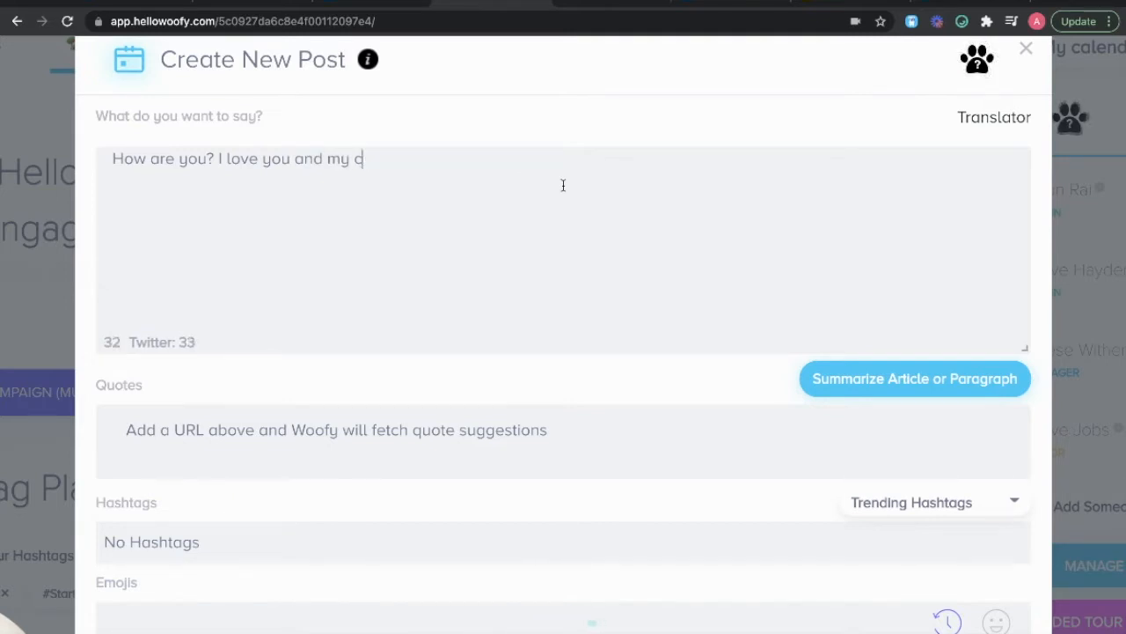
{"action": "key", "text": "Tab"}
{"action": "key", "text": "BackSpace"}
{"action": "key", "text": "BackSpace"}
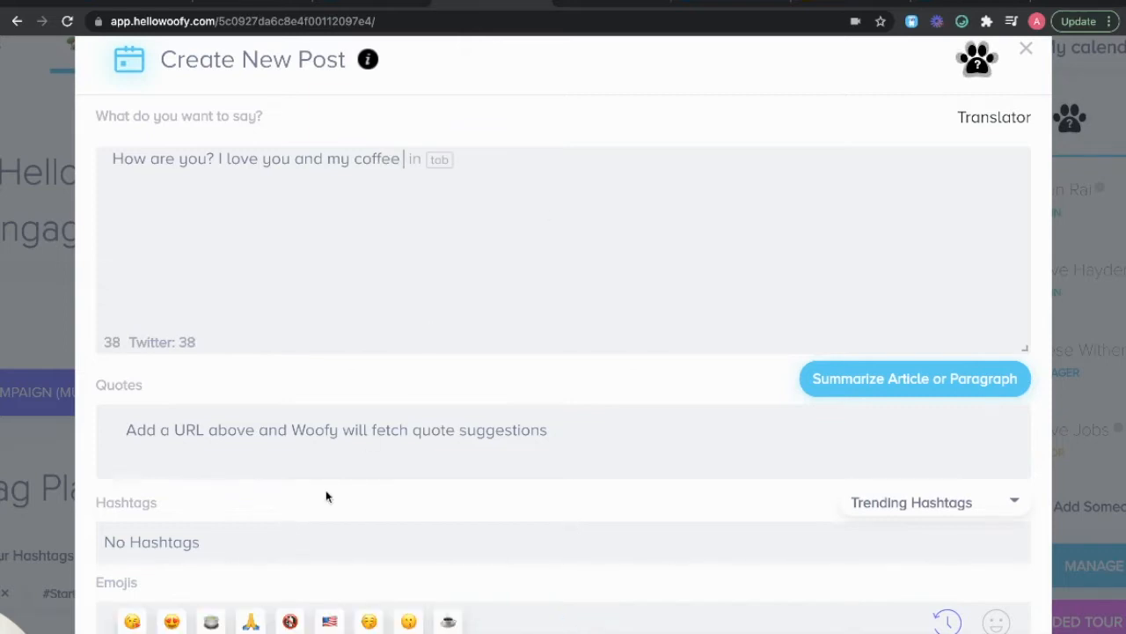
{"action": "left_click", "coordinate": [445, 621]}
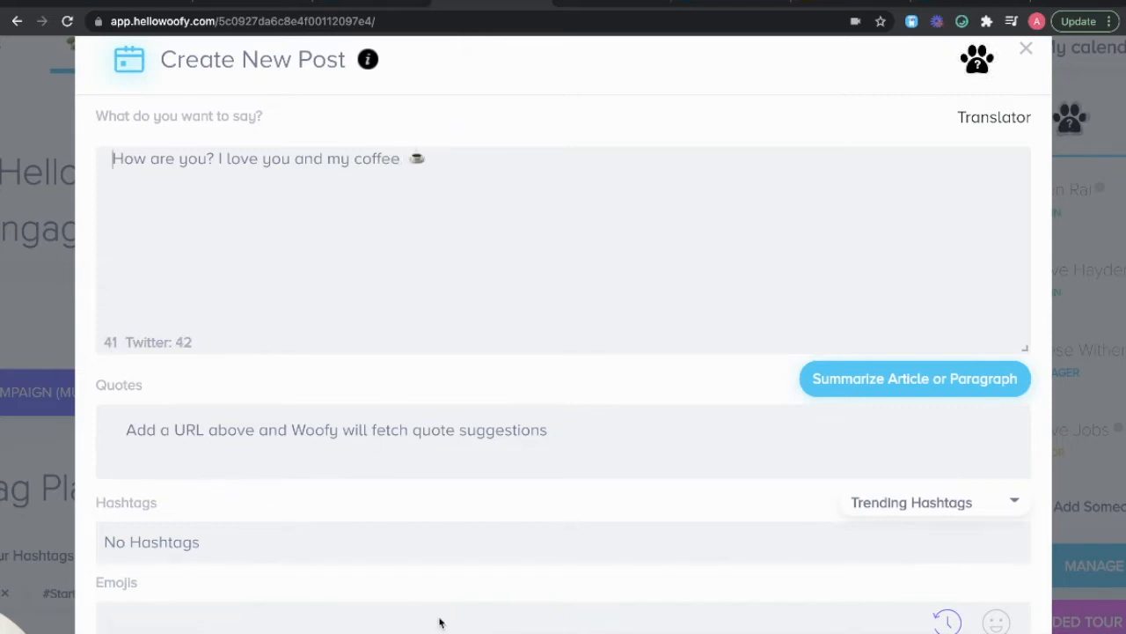
{"action": "left_click", "coordinate": [448, 621]}
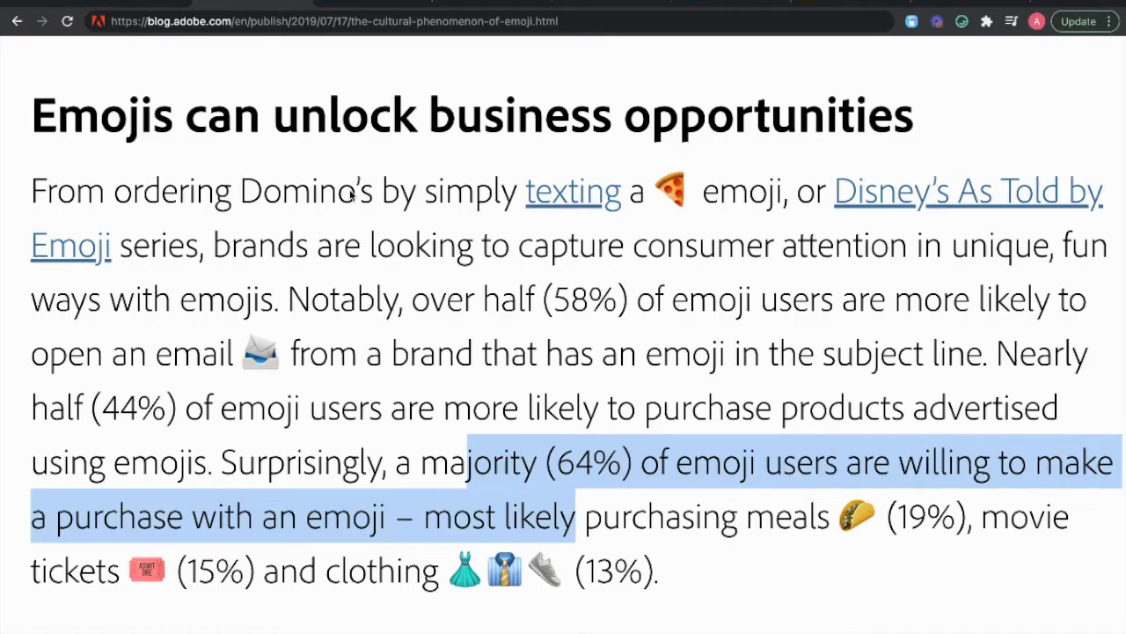
Switch to the Adobe blog article on emojis and highlight the statistics about brand emails and emoji purchases
{"action": "left_click", "coordinate": [446, 301]}
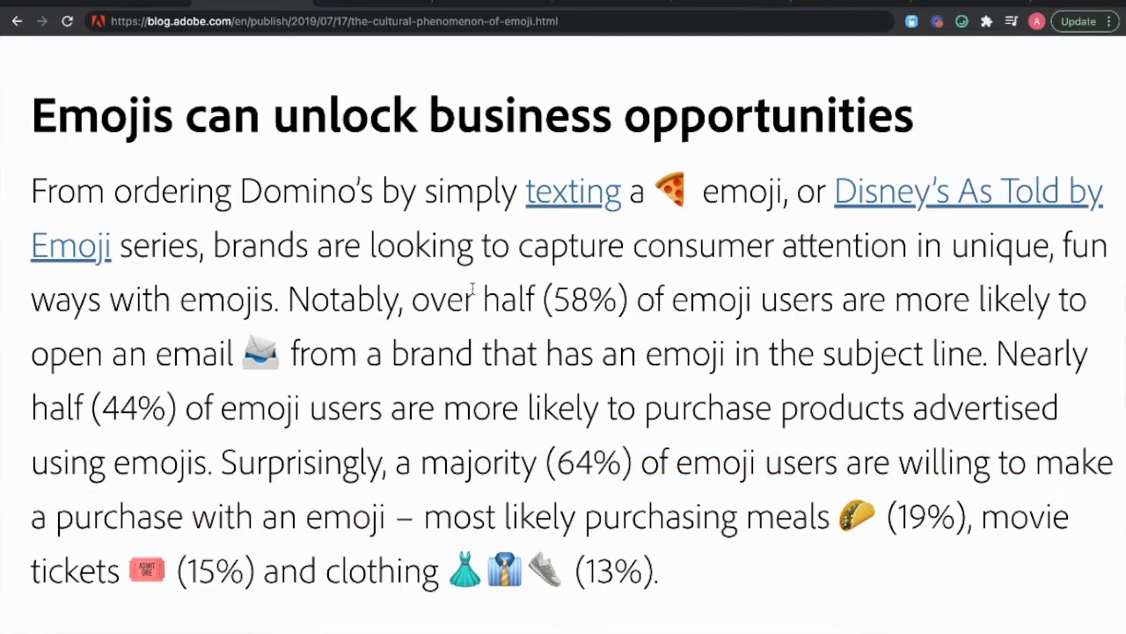
{"action": "left_click_drag", "start_coordinate": [473, 291], "coordinate": [548, 344]}
{"action": "left_click_drag", "start_coordinate": [467, 464], "coordinate": [621, 515]}
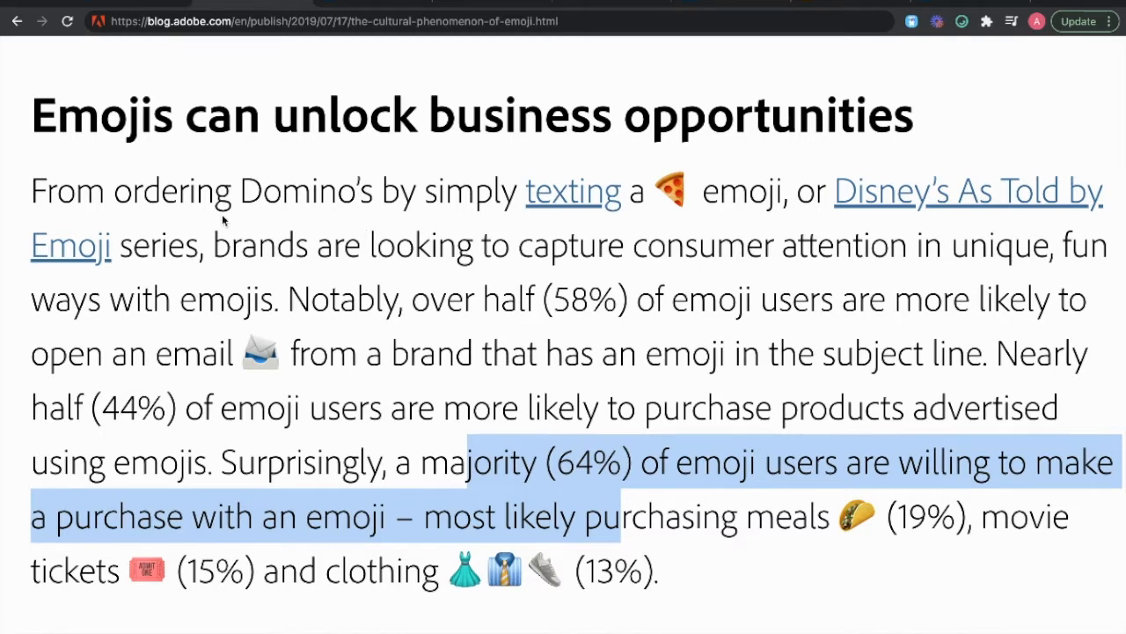
Switch to the Woofy.ai site and examine the emoji and hashtag map for "i love dogs and coffee"
{"action": "left_click", "coordinate": [123, 7]}
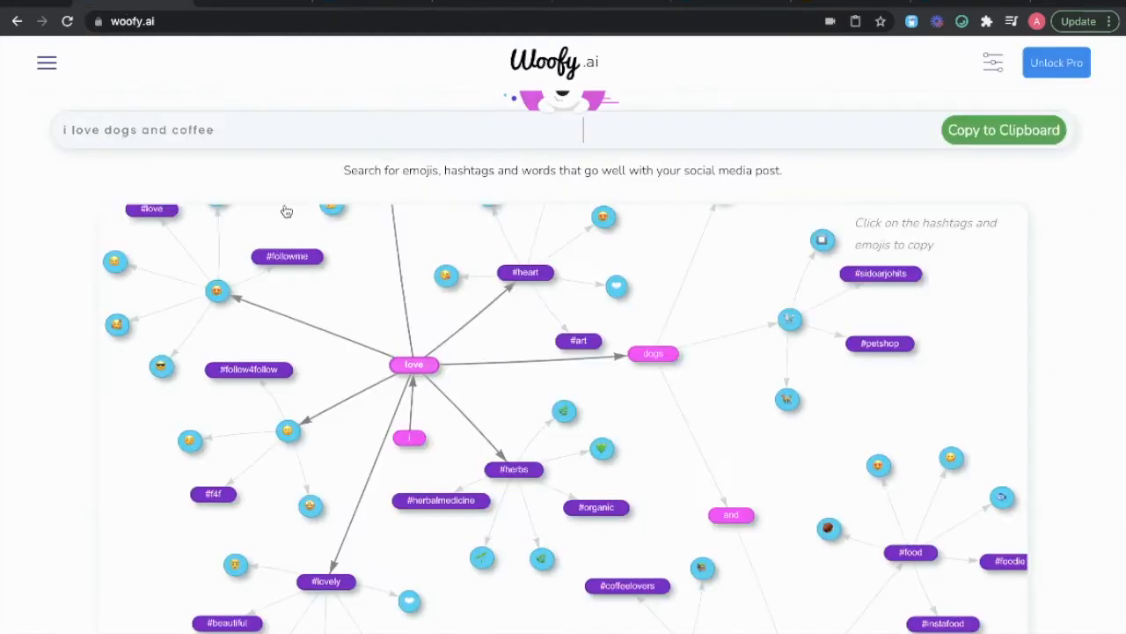
{"action": "scroll", "coordinate": [440, 391], "scroll_direction": "down", "scroll_amount": 5}
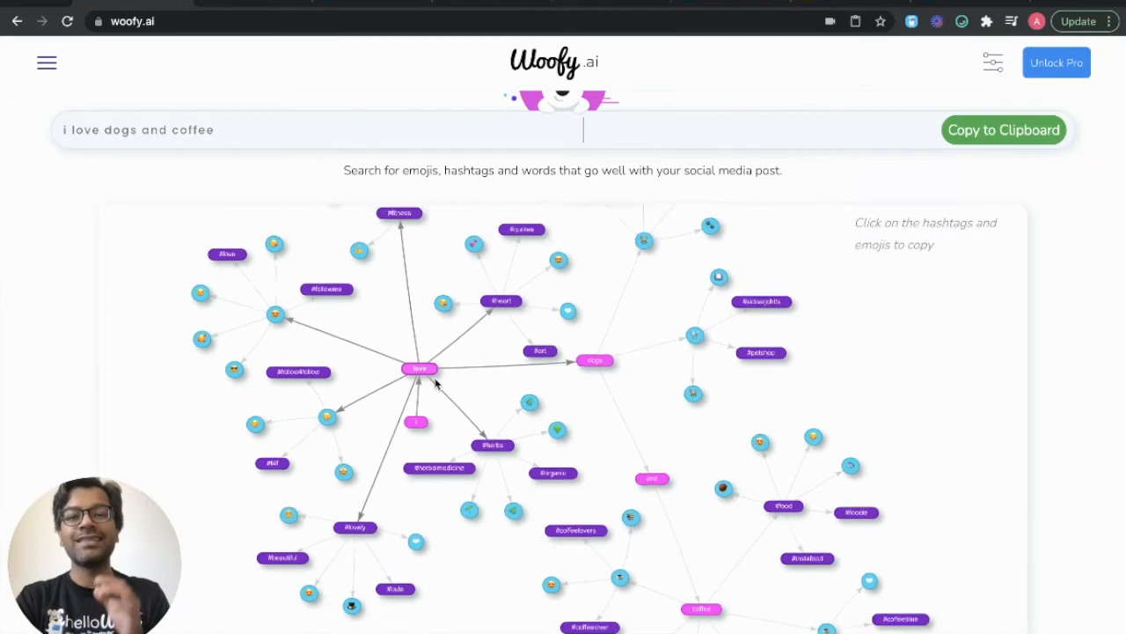
{"action": "scroll", "coordinate": [436, 380], "scroll_direction": "down", "scroll_amount": 2}
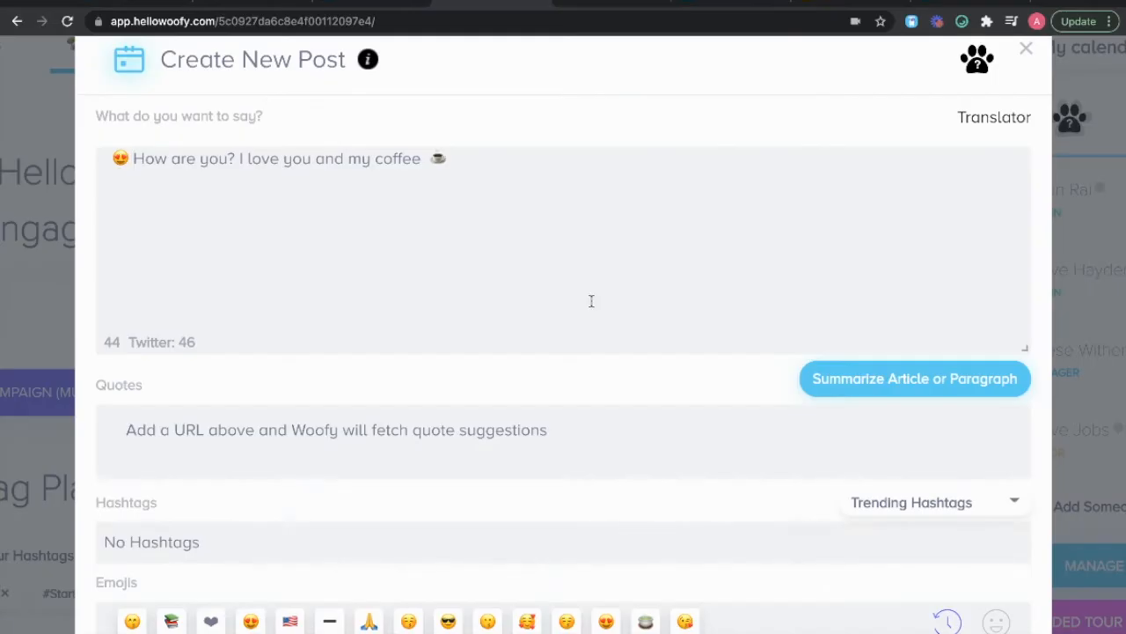
Switch back to the new post in HelloWoofy and view the list of recently used emojis, closing it without a pick
{"action": "scroll", "coordinate": [591, 301], "scroll_direction": "down", "scroll_amount": 1}
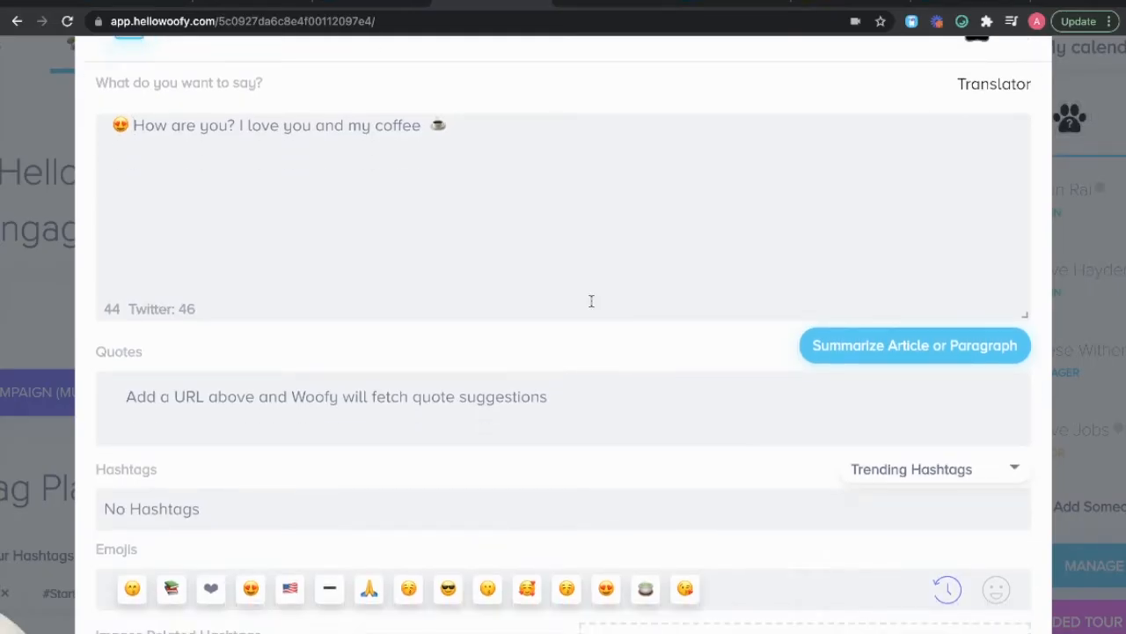
{"action": "scroll", "coordinate": [591, 301], "scroll_direction": "down", "scroll_amount": 3}
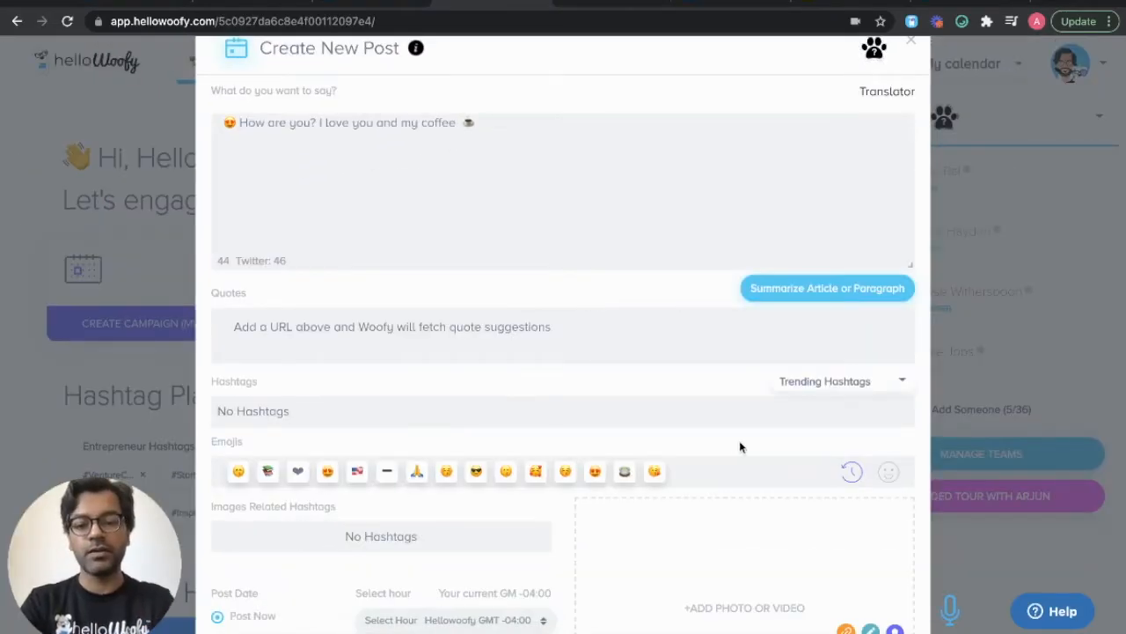
{"action": "left_click", "coordinate": [851, 473]}
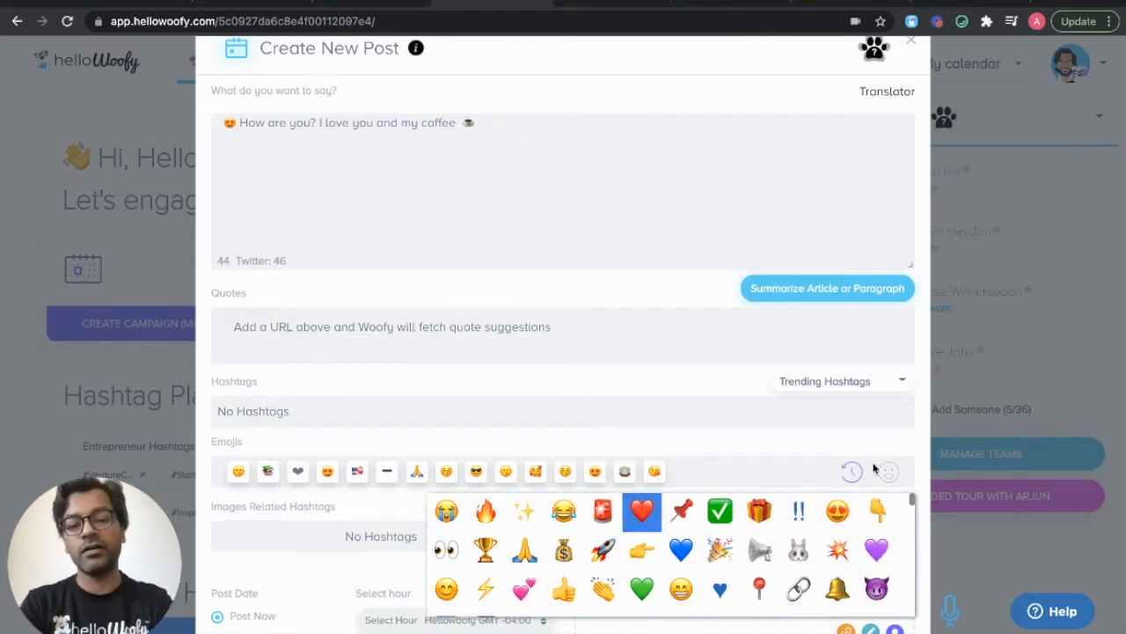
{"action": "left_click", "coordinate": [853, 477]}
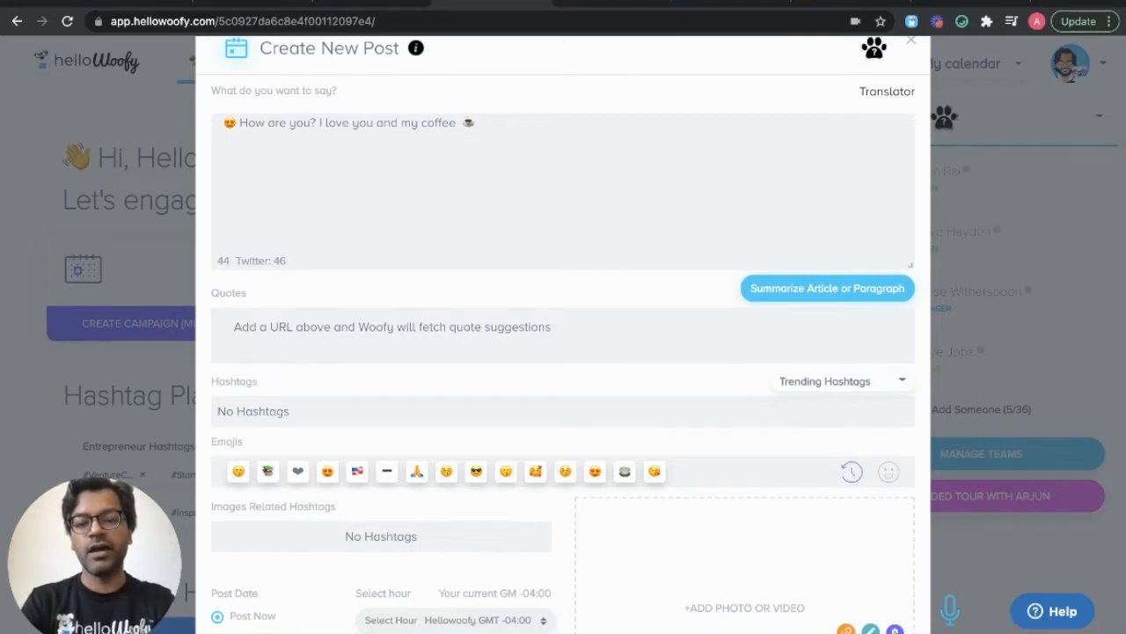
Attach the "HOW DO YOU BREW?" picture from the suggested images to the post
{"action": "left_click", "coordinate": [894, 629]}
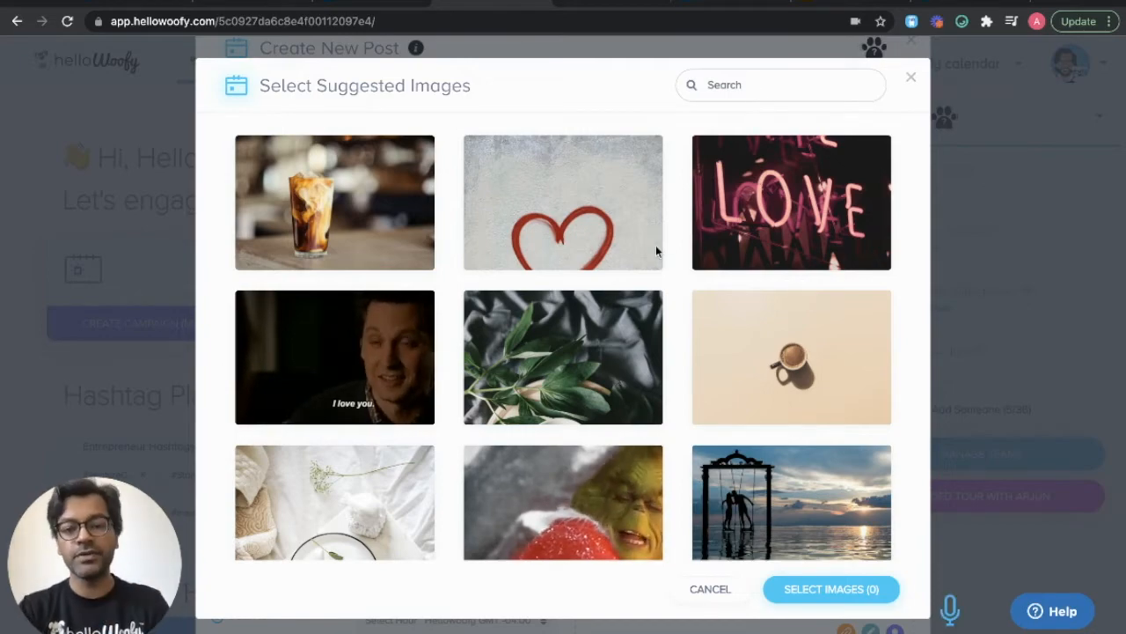
{"action": "scroll", "coordinate": [658, 246], "scroll_direction": "down", "scroll_amount": 5}
{"action": "left_click", "coordinate": [730, 251]}
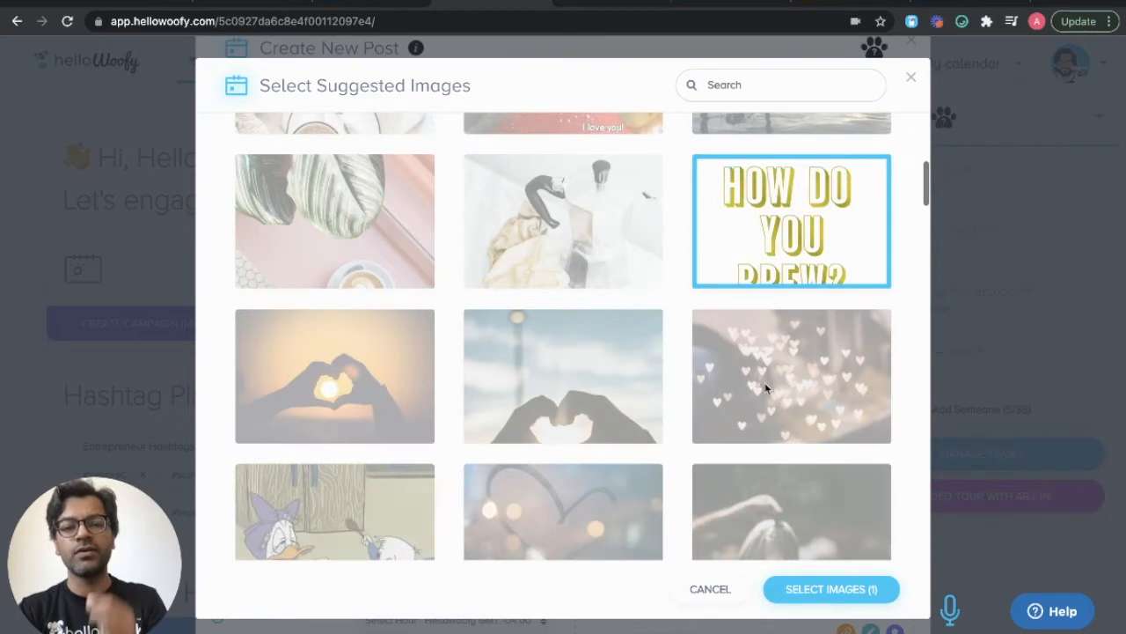
{"action": "left_click", "coordinate": [798, 589]}
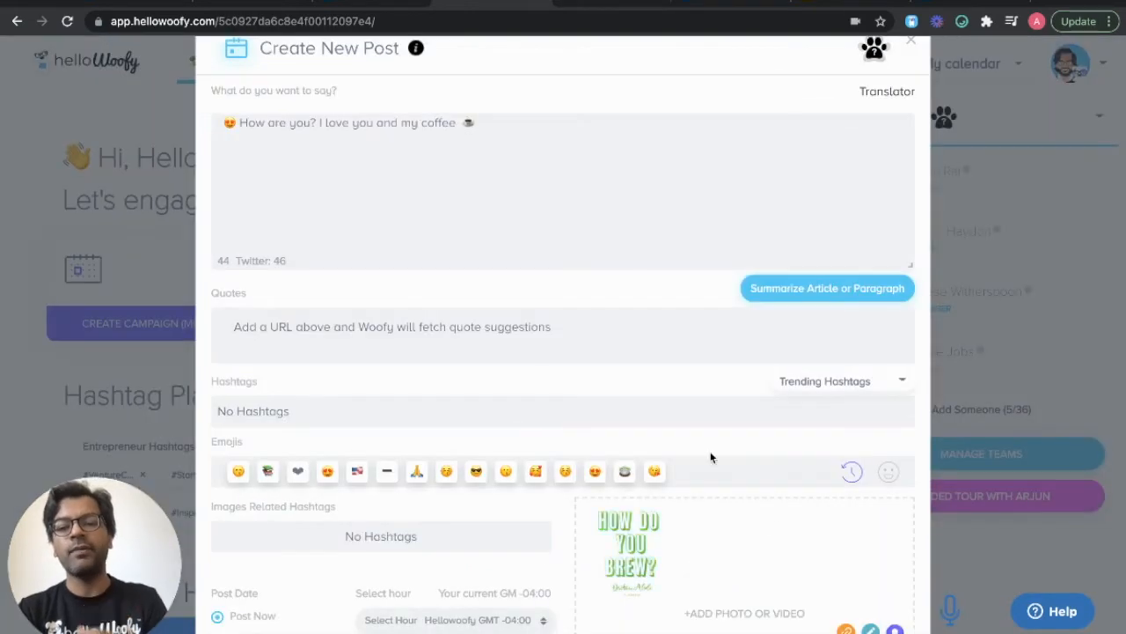
Extract the wording from the attached "HOW DO YOU BREW?" image and add it to the existing post text
{"action": "mouse_move", "coordinate": [671, 531]}
{"action": "left_click", "coordinate": [667, 532]}
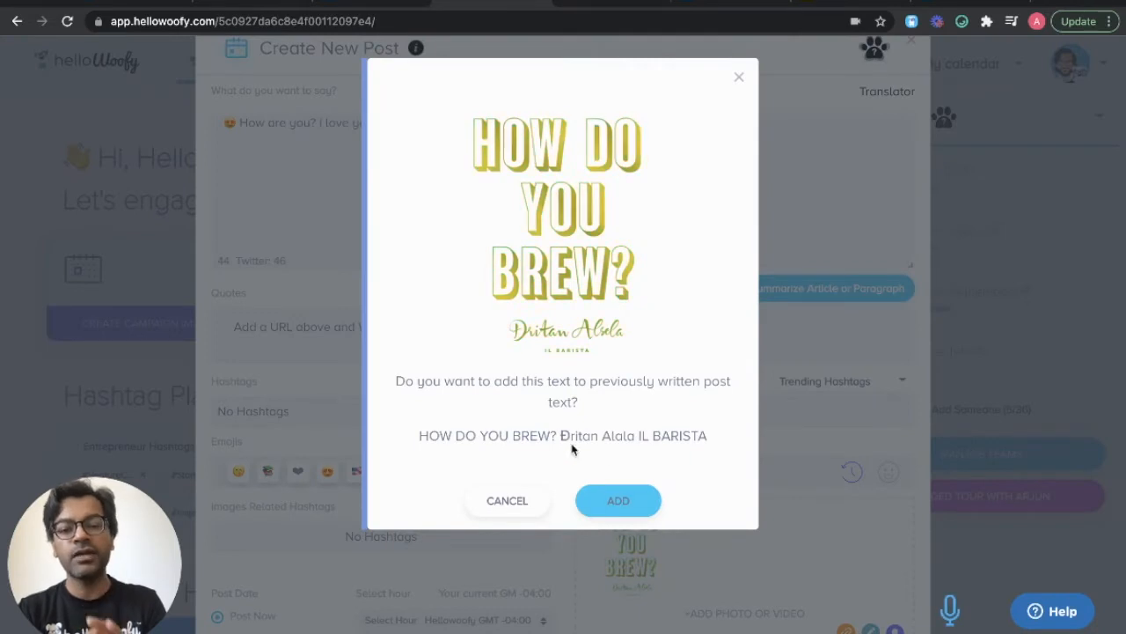
{"action": "left_click", "coordinate": [608, 499]}
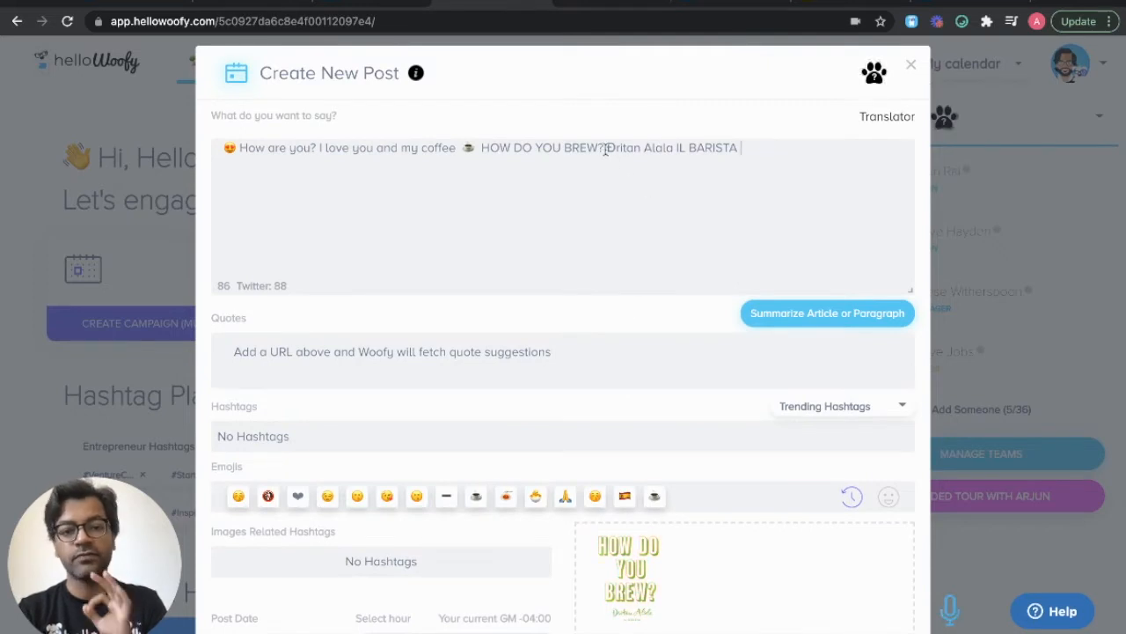
Delete the extracted words after "HOW DO YOU BREW?" in the post text and start a new paragraph below
{"action": "left_click_drag", "start_coordinate": [605, 149], "coordinate": [729, 146]}
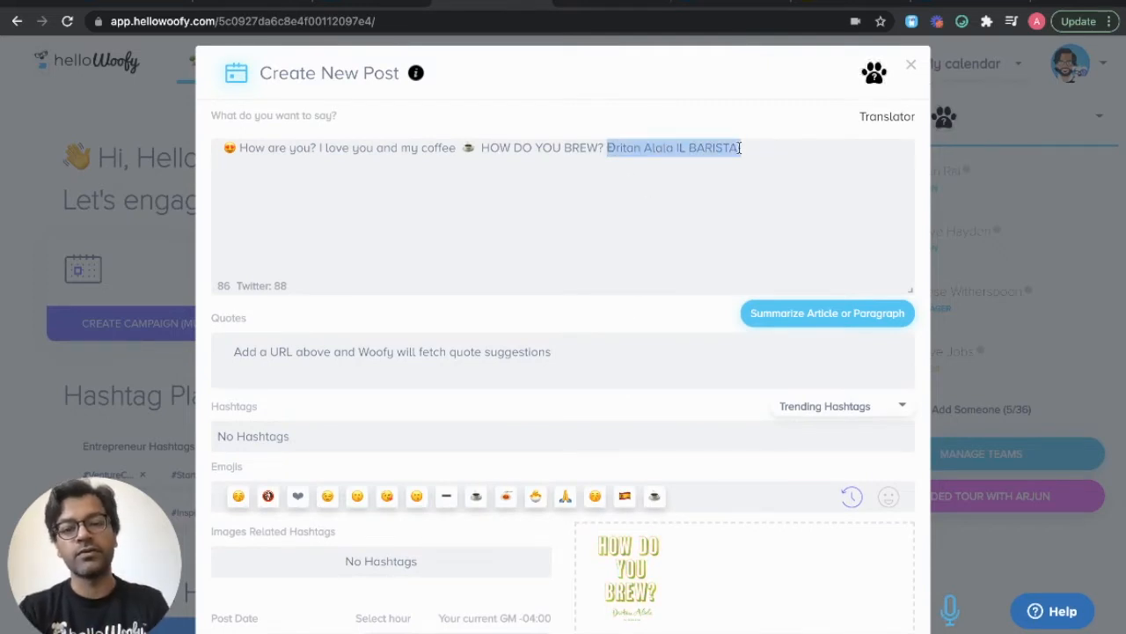
{"action": "key", "text": "BackSpace"}
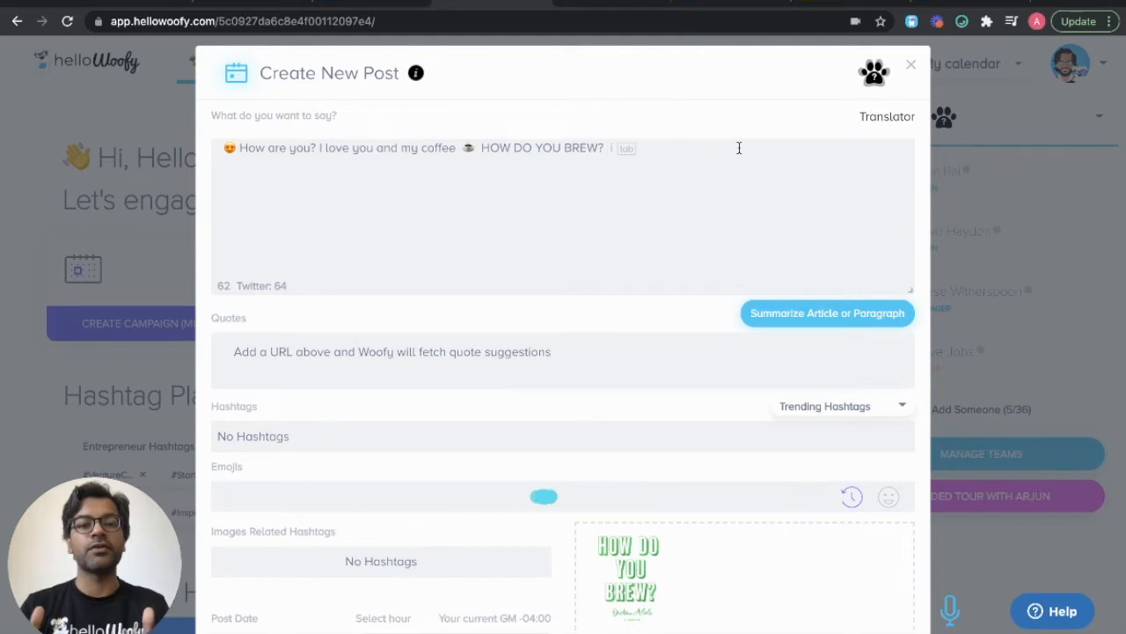
{"action": "key", "text": "Return"}
{"action": "key", "text": "Return"}
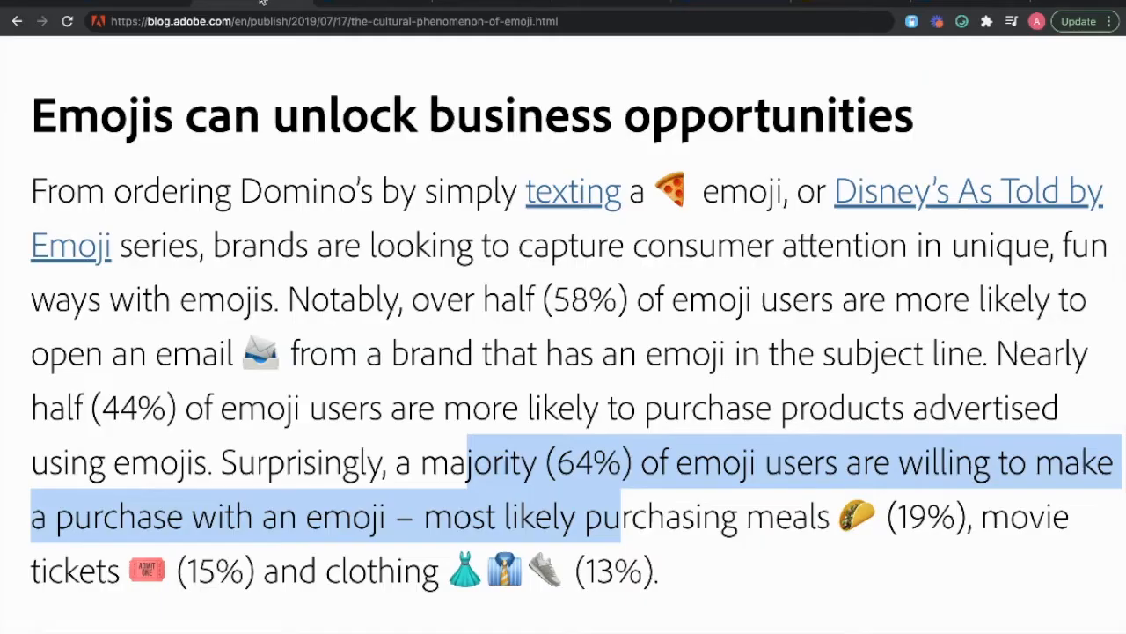
Copy the Adobe blog article's web address and paste it on the new line of the HelloWoofy post
{"action": "left_click", "coordinate": [273, 24]}
{"action": "key", "text": "ctrl+c"}
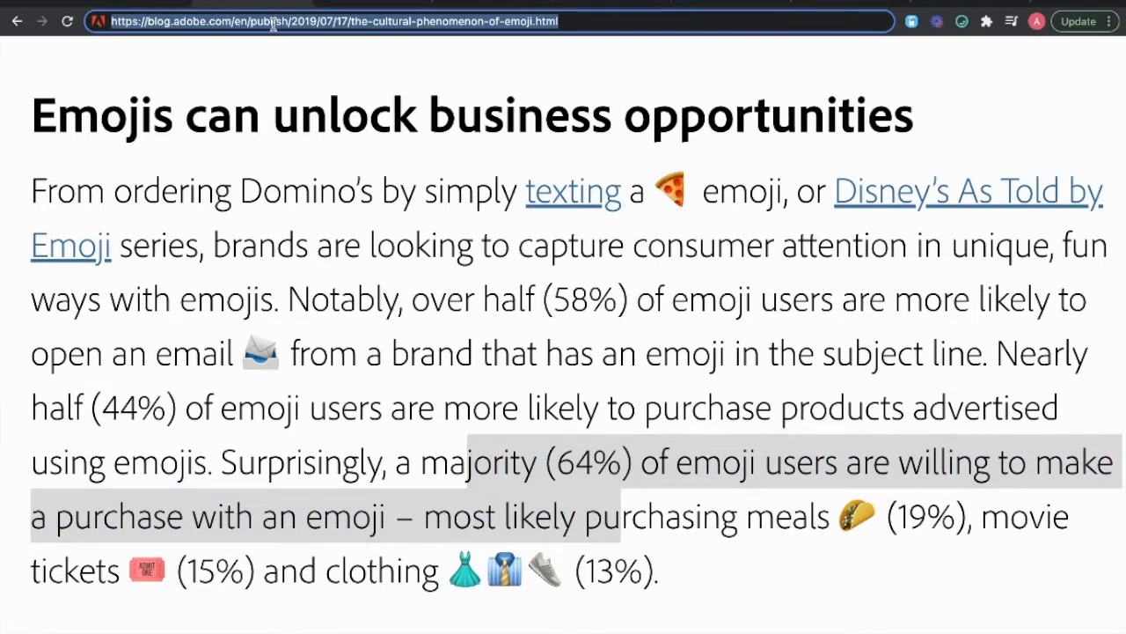
{"action": "left_click", "coordinate": [508, 3]}
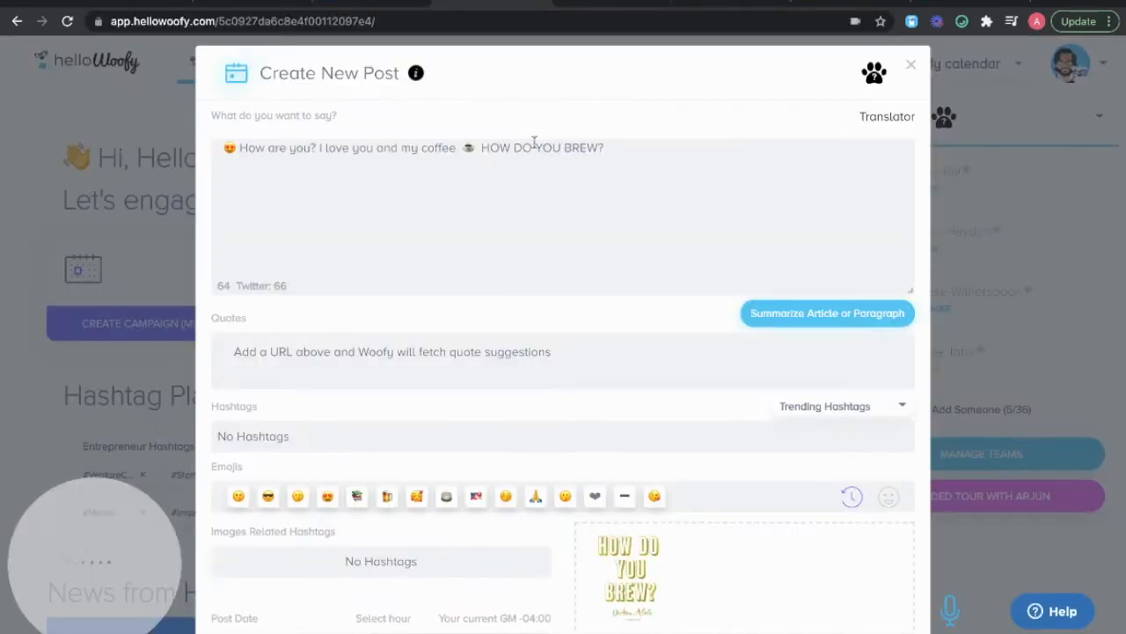
{"action": "key", "text": "ctrl+v"}
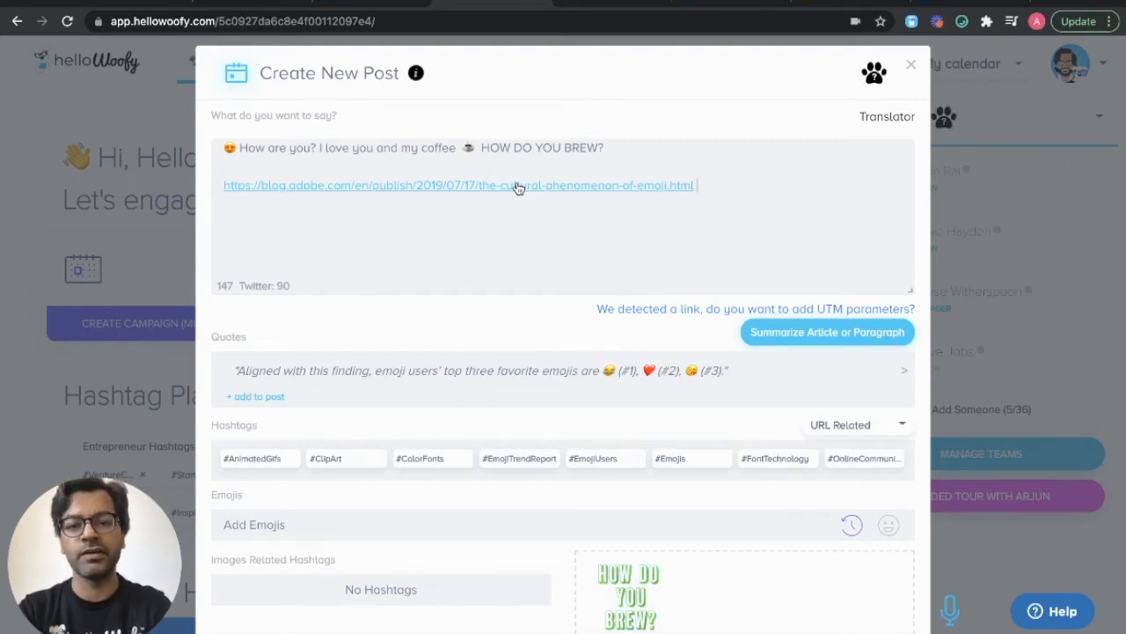
Add the suggested quote beginning "However, they're much more than" and the hashtags #EmojiTrendReport, #EmojiUsers and #Emojis to the post
{"action": "left_click", "coordinate": [905, 370]}
{"action": "left_click", "coordinate": [256, 397]}
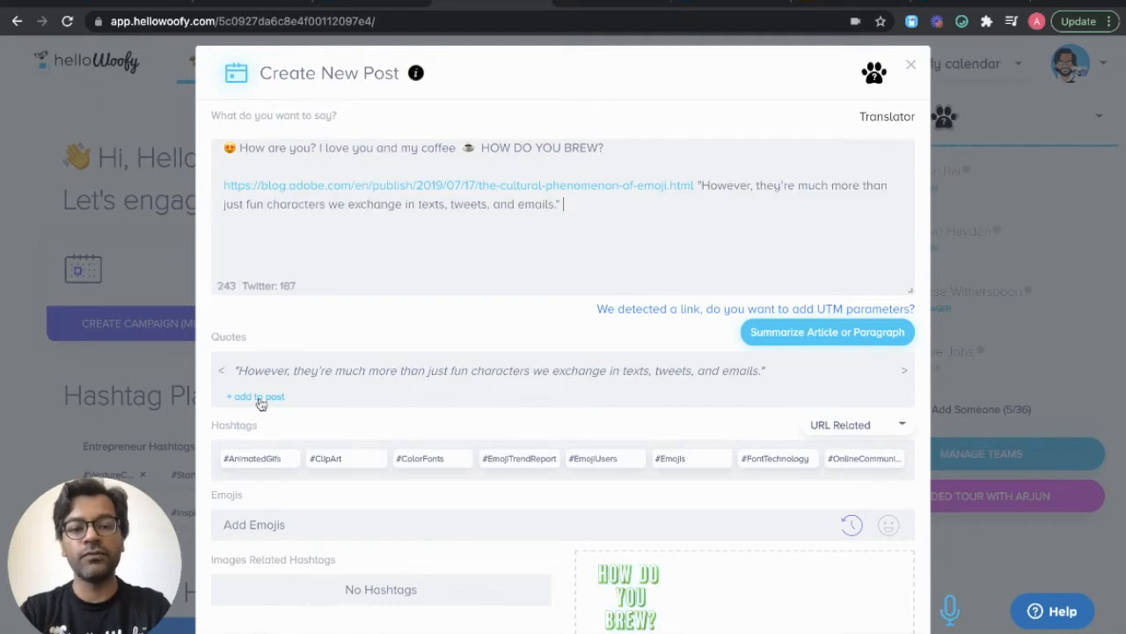
{"action": "left_click", "coordinate": [521, 457]}
{"action": "left_click", "coordinate": [608, 459]}
{"action": "left_click", "coordinate": [678, 458]}
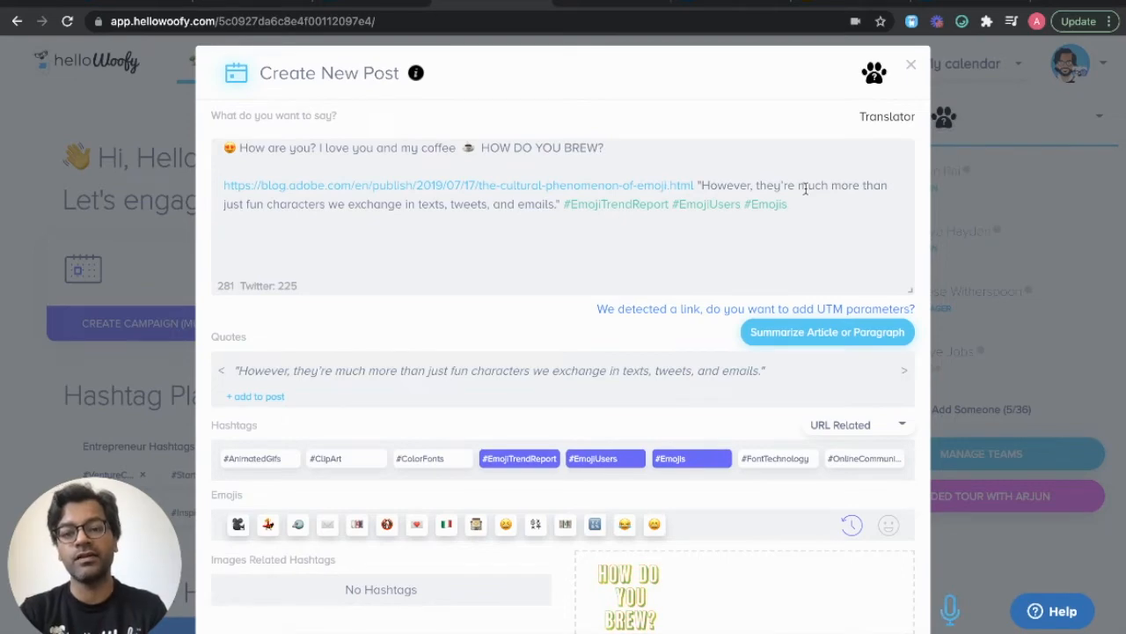
Fetch the image from the Adobe blog article's address and attach it to the post
{"action": "scroll", "coordinate": [758, 436], "scroll_direction": "down", "scroll_amount": 2}
{"action": "left_click", "coordinate": [846, 570]}
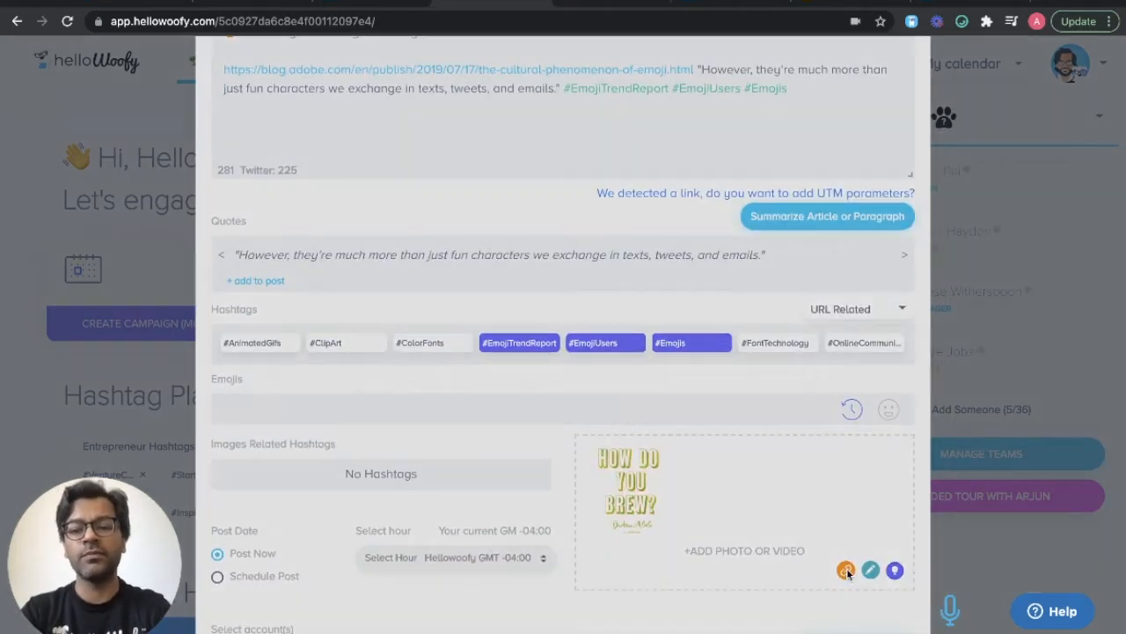
{"action": "key", "text": "ctrl+v"}
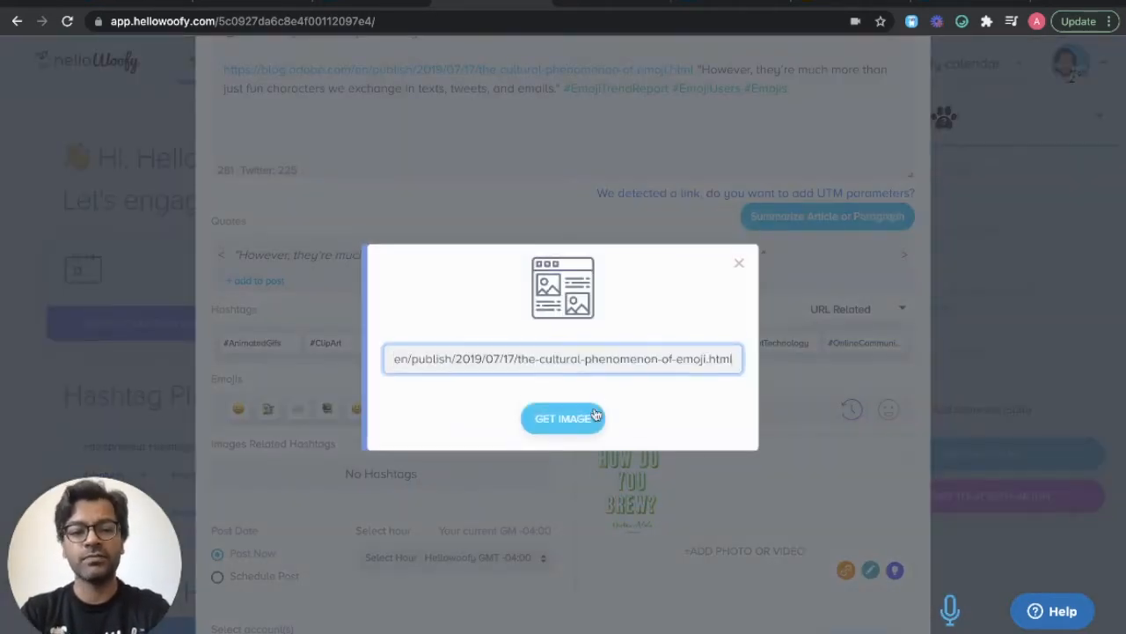
{"action": "left_click", "coordinate": [582, 420]}
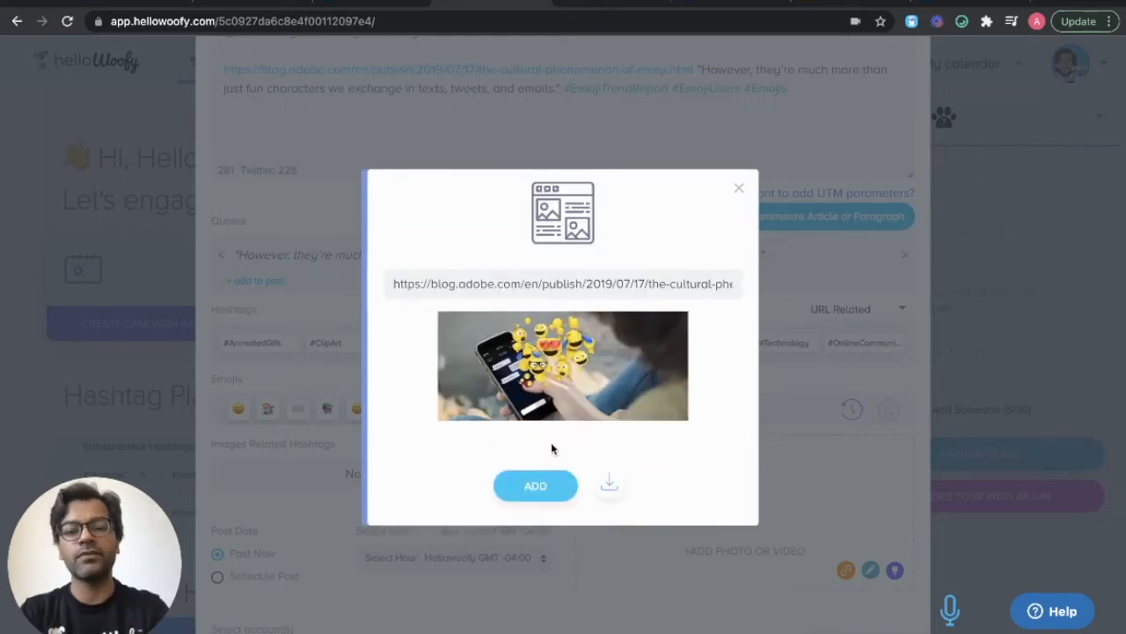
{"action": "left_click", "coordinate": [537, 484]}
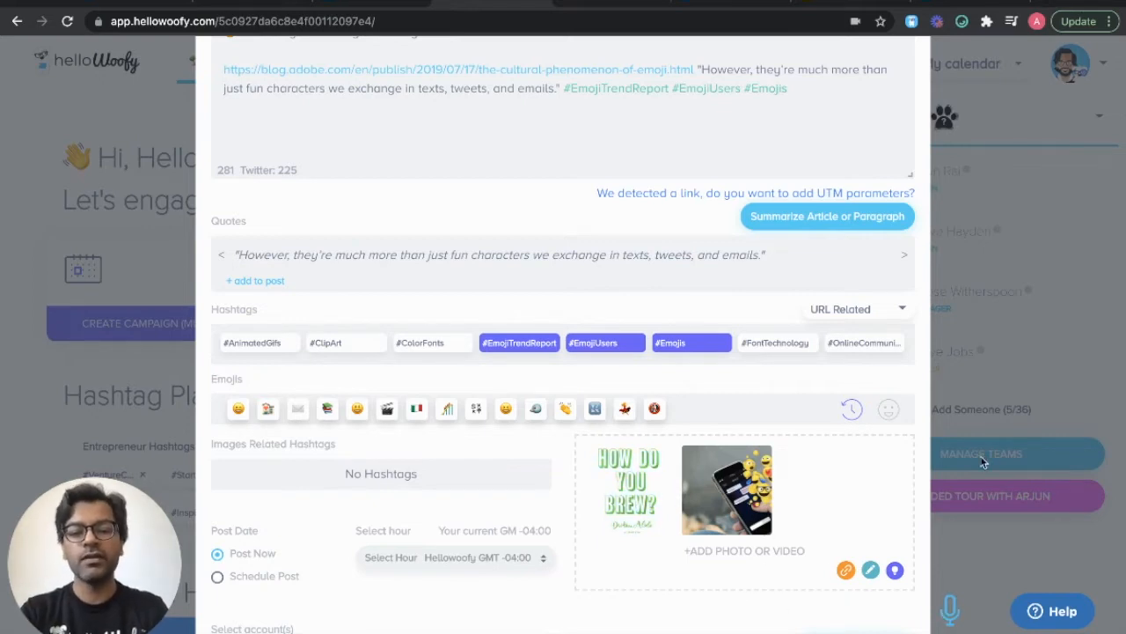
View the scheduling calendar for the post and leave it without choosing a date
{"action": "scroll", "coordinate": [668, 577], "scroll_direction": "down", "scroll_amount": 1}
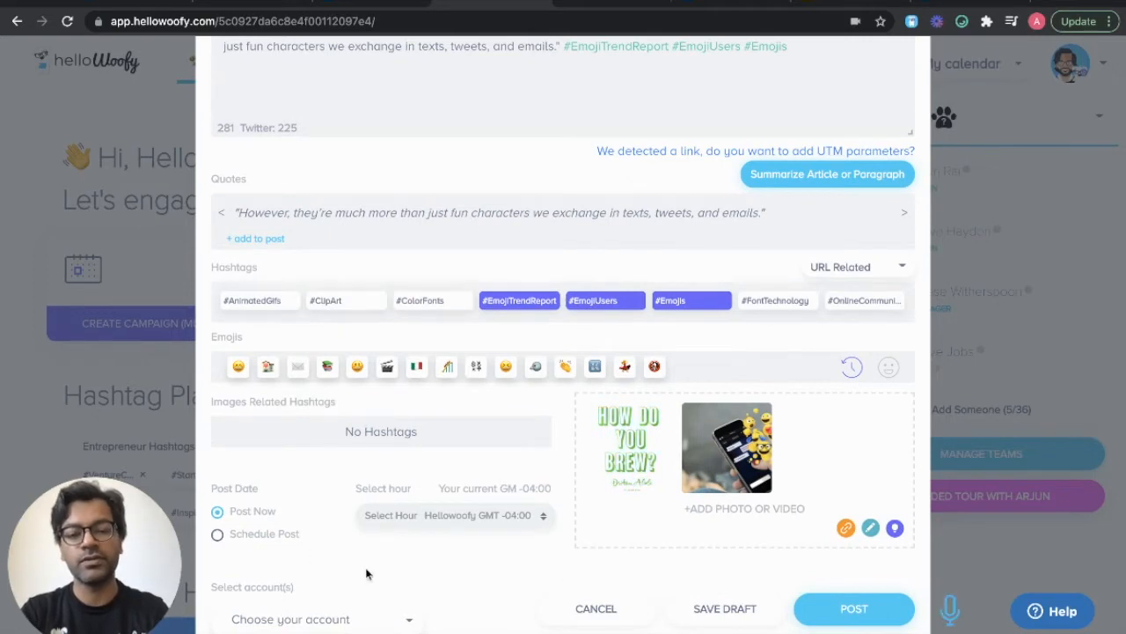
{"action": "left_click", "coordinate": [271, 536]}
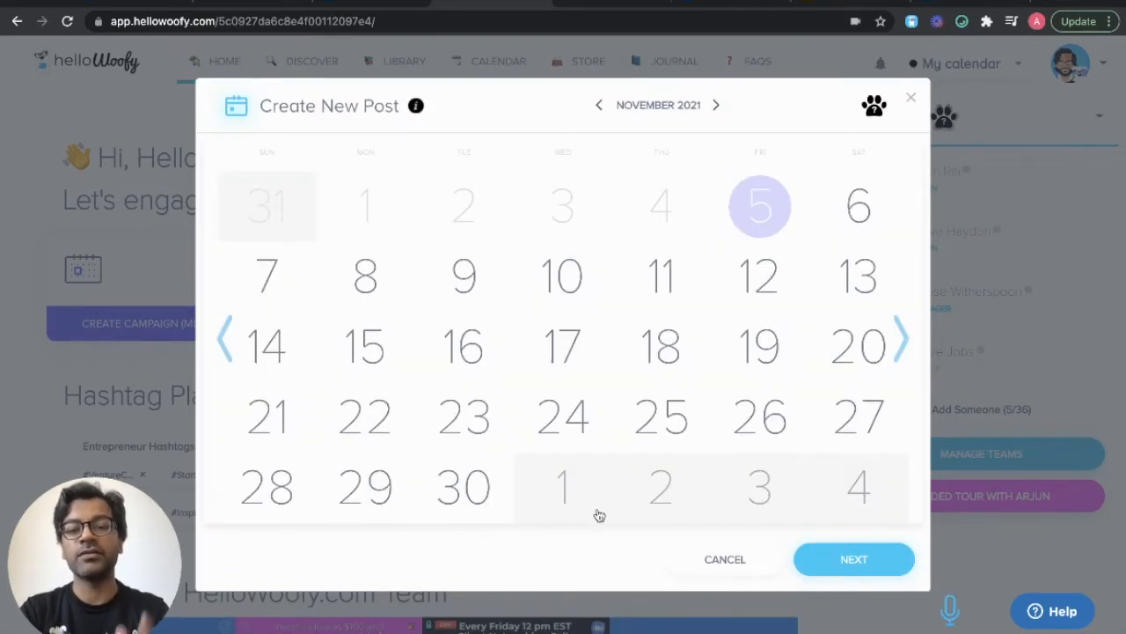
{"action": "left_click", "coordinate": [719, 561]}
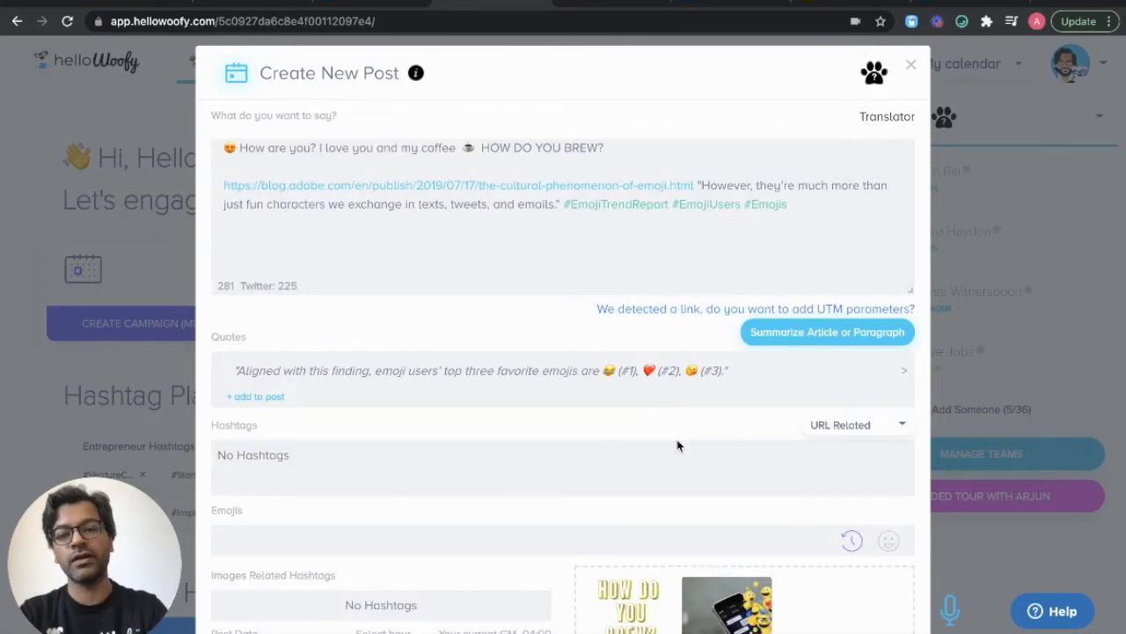
Discard the unsaved post and open the content library
{"action": "left_click", "coordinate": [968, 308]}
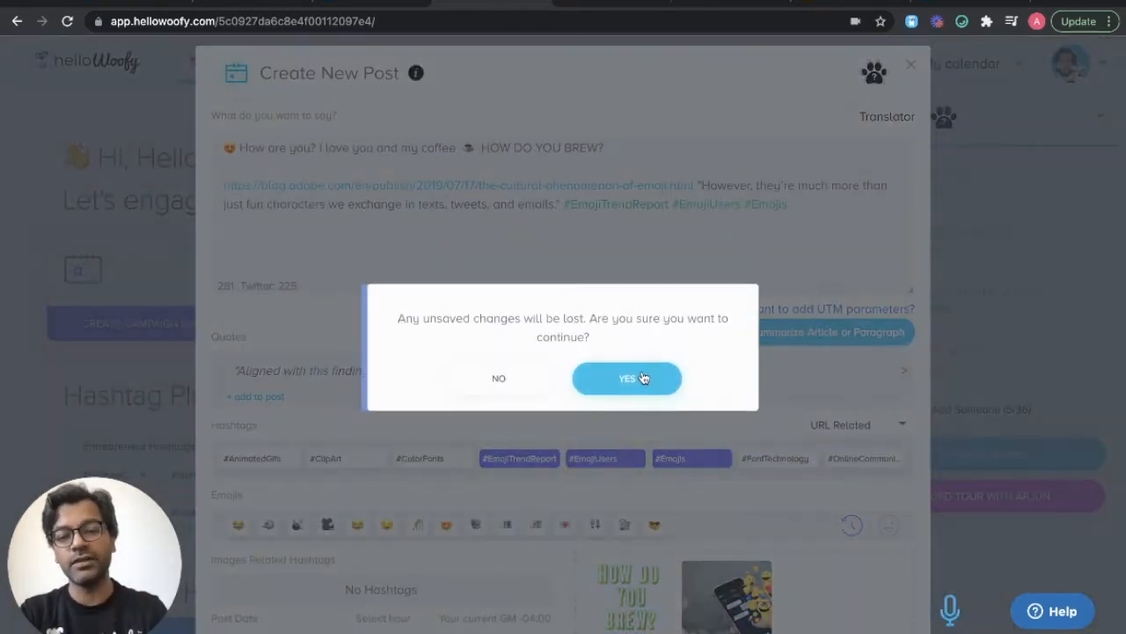
{"action": "left_click", "coordinate": [651, 386]}
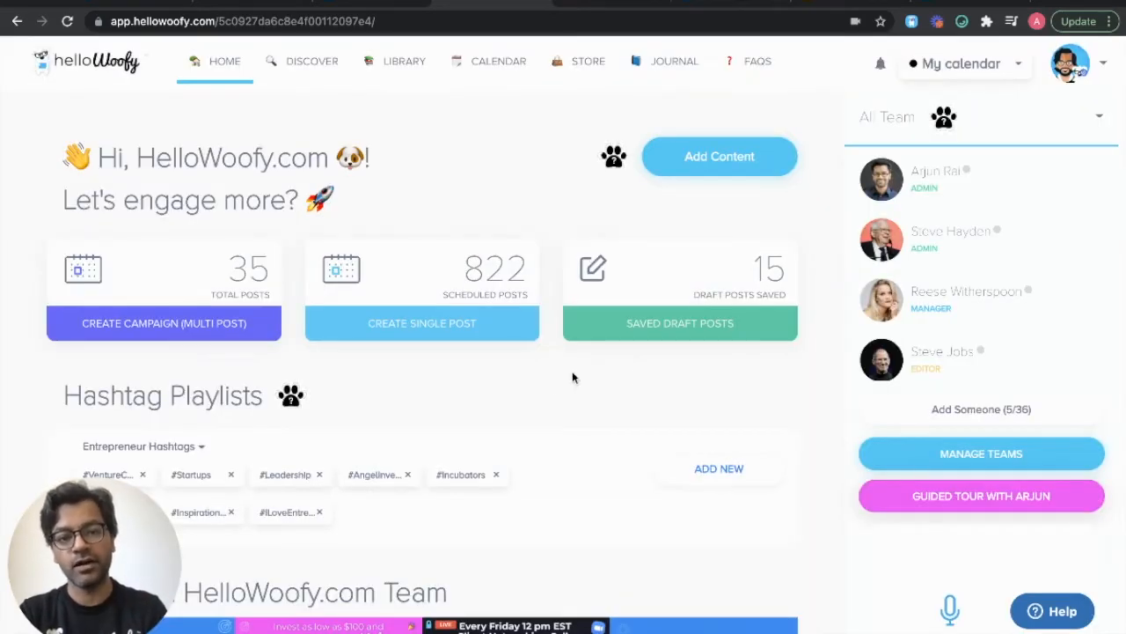
{"action": "left_click", "coordinate": [395, 60]}
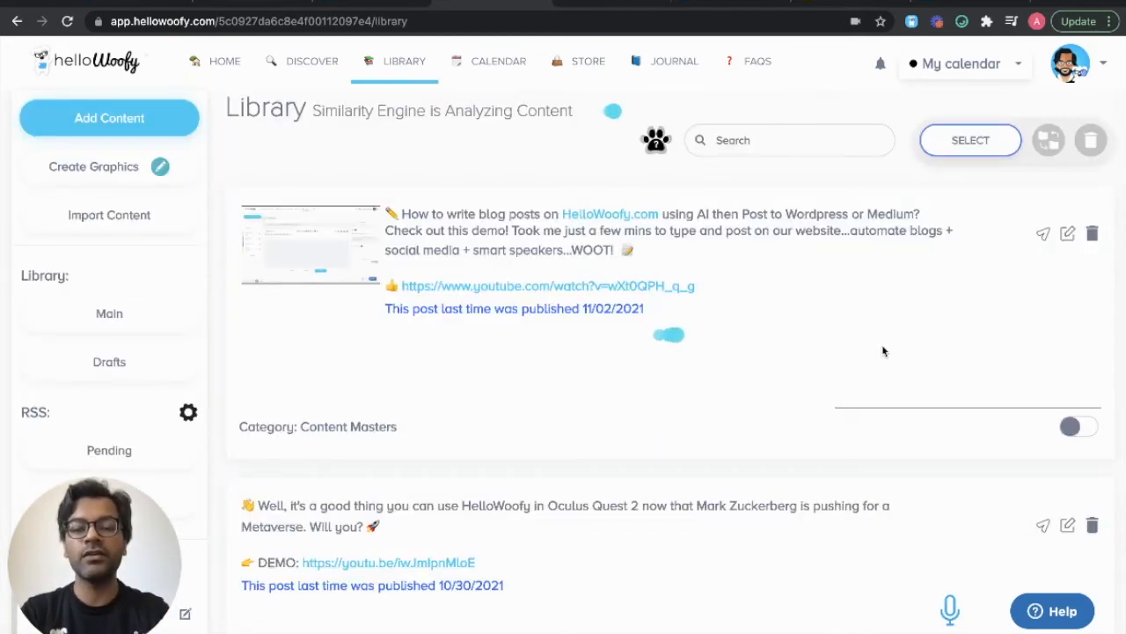
Examine the similarity scores of the library post about writing blog posts, including the per-account breakdown for Twitter
{"action": "scroll", "coordinate": [883, 351], "scroll_direction": "up", "scroll_amount": 3}
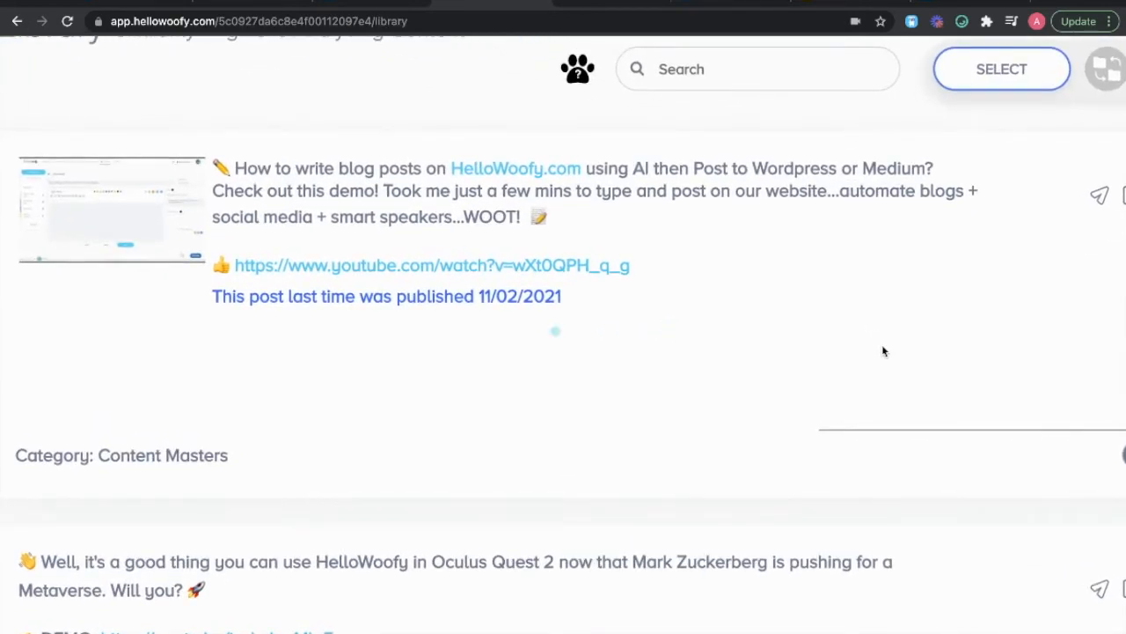
{"action": "scroll", "coordinate": [885, 351], "scroll_direction": "up", "scroll_amount": 1}
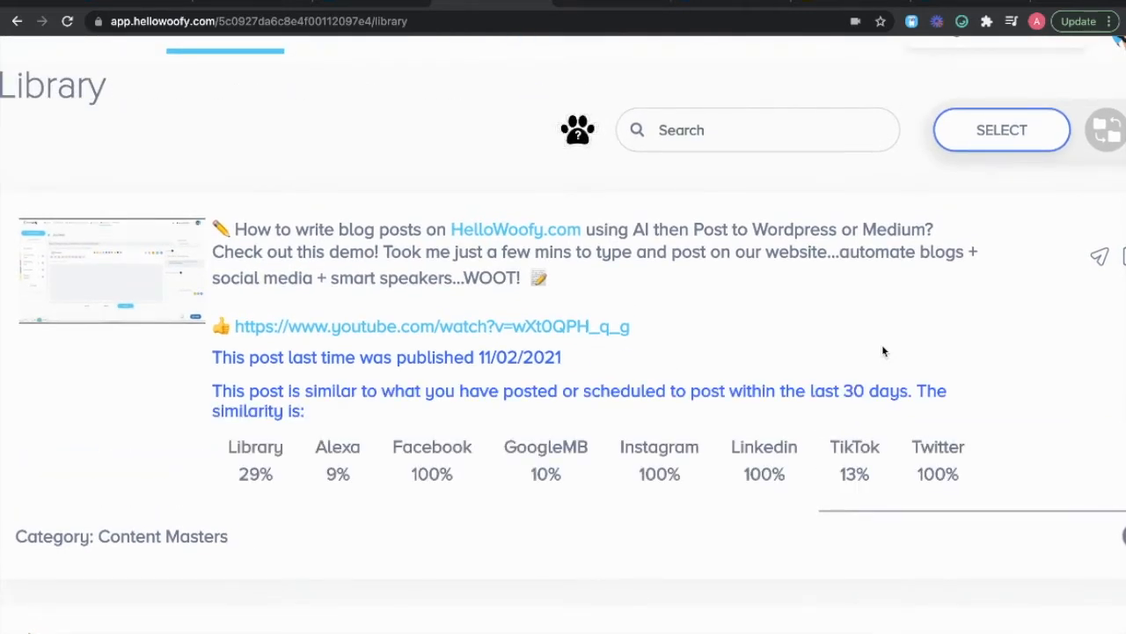
{"action": "scroll", "coordinate": [883, 351], "scroll_direction": "up", "scroll_amount": 1}
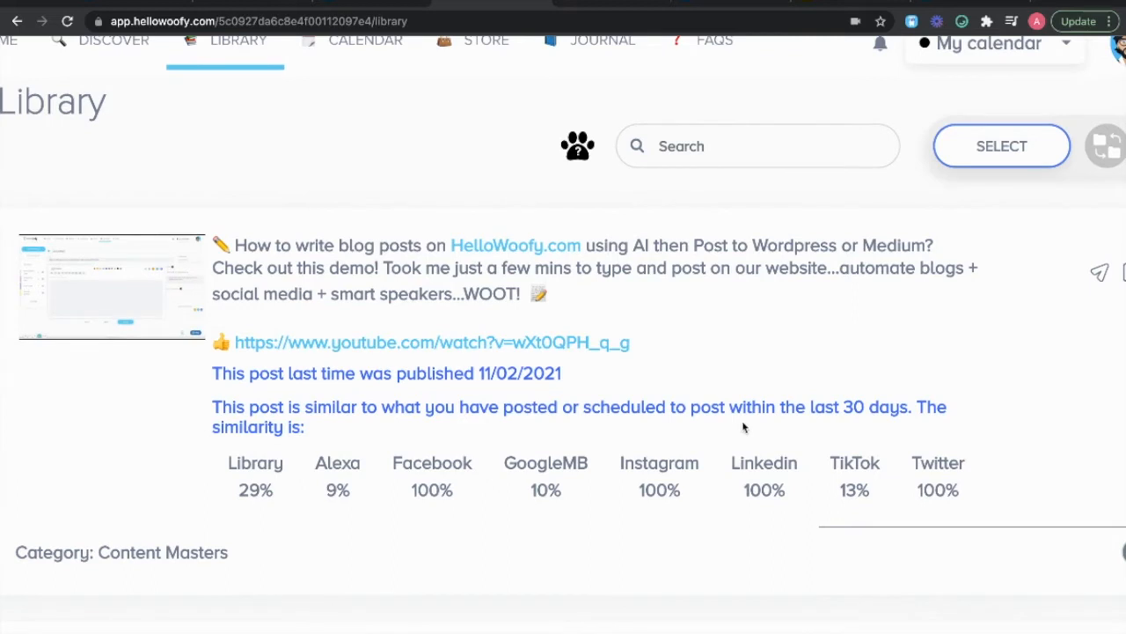
{"action": "left_click_drag", "start_coordinate": [922, 464], "coordinate": [949, 501]}
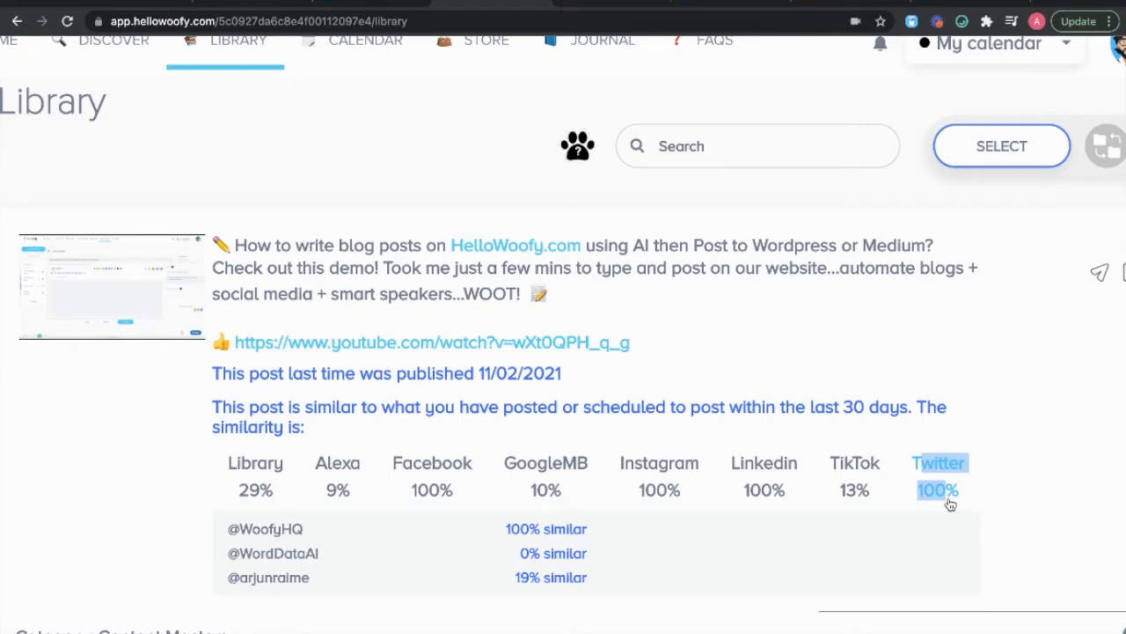
{"action": "scroll", "coordinate": [961, 399], "scroll_direction": "down", "scroll_amount": 4}
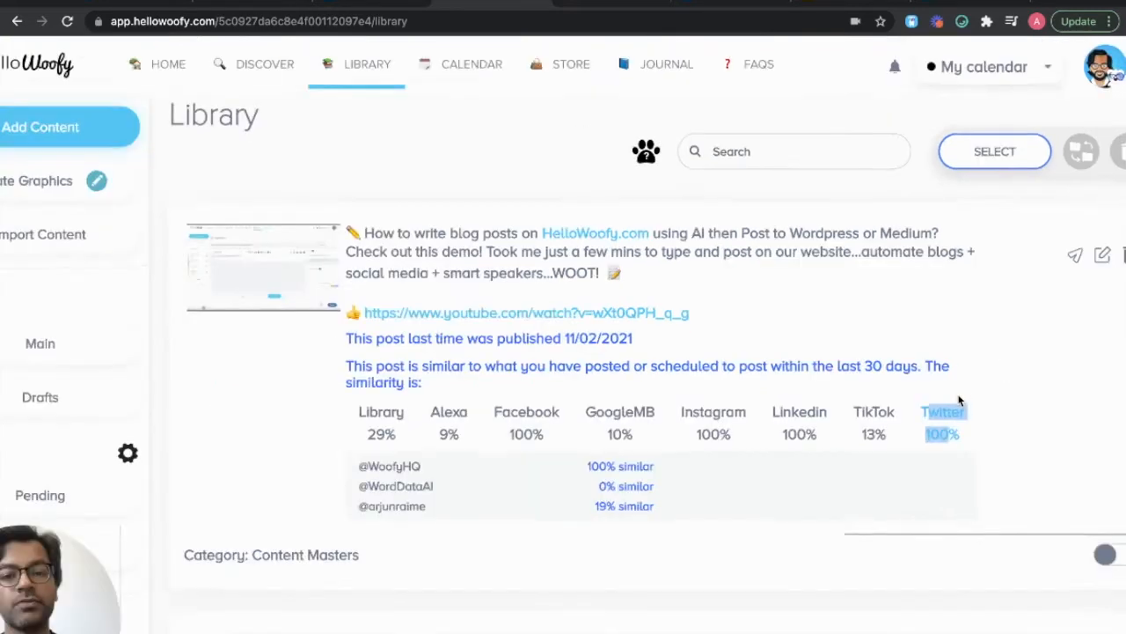
{"action": "left_click", "coordinate": [1021, 350]}
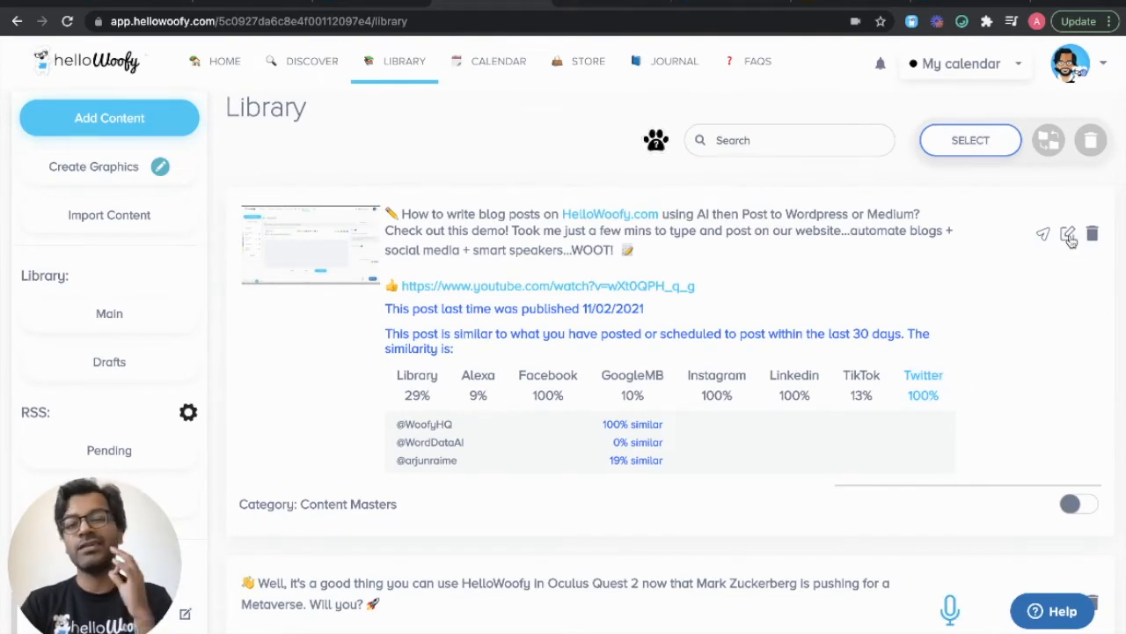
Open the library post about writing blog posts for editing and replace "write" with the suggested synonym "compose"
{"action": "left_click", "coordinate": [1043, 236]}
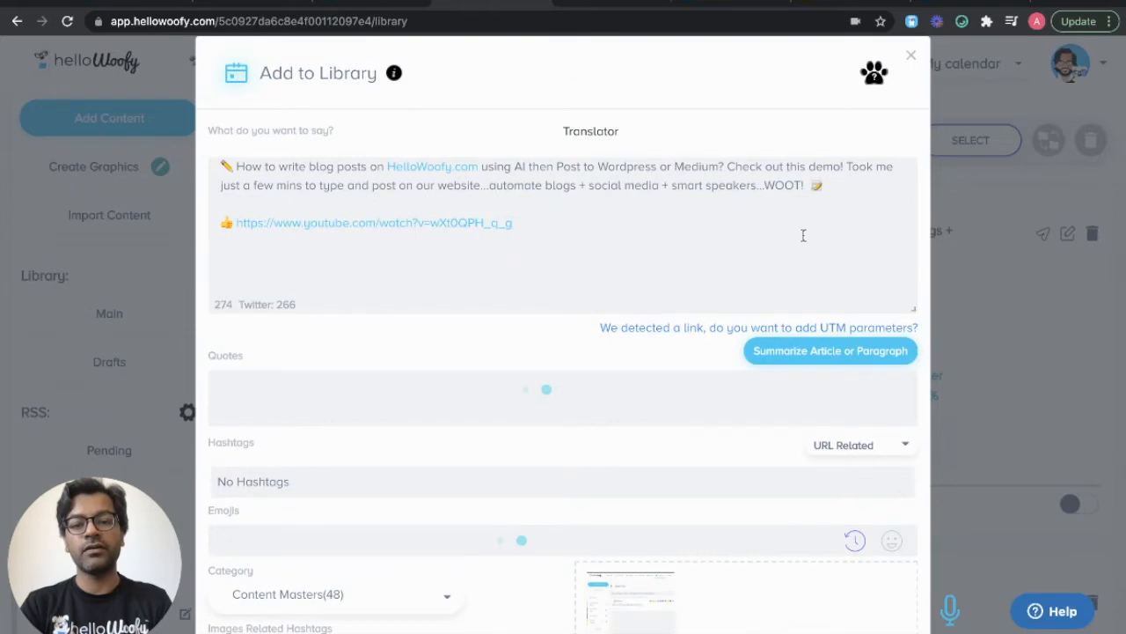
{"action": "scroll", "coordinate": [517, 211], "scroll_direction": "up", "scroll_amount": 5}
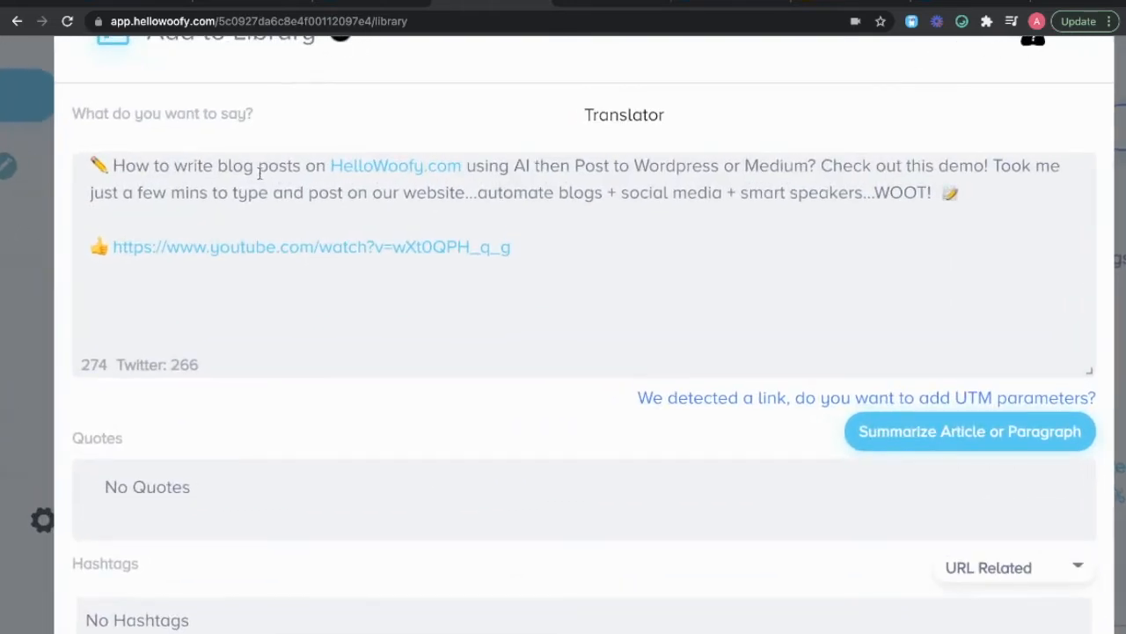
{"action": "double_click", "coordinate": [192, 164]}
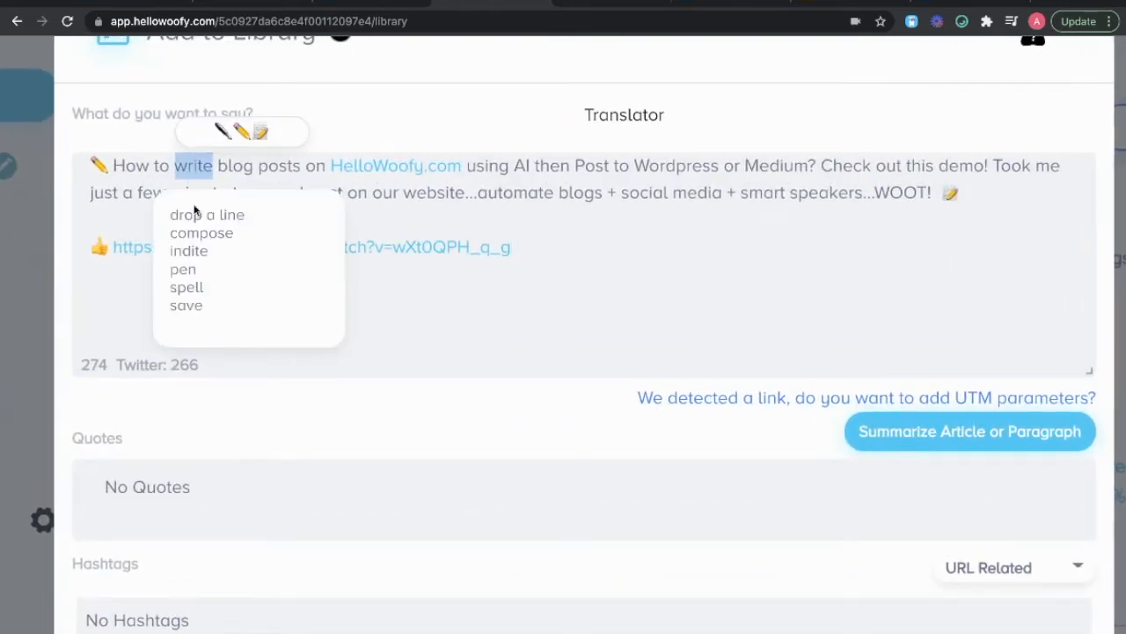
{"action": "left_click", "coordinate": [207, 233]}
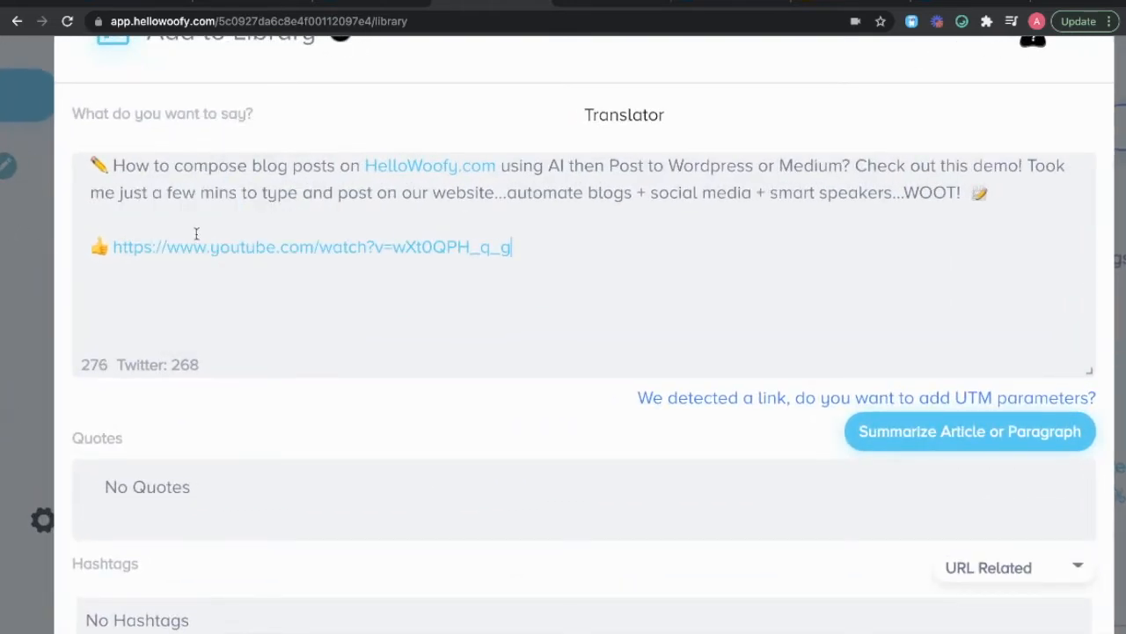
Replace "website" with "site" and "demo" with "demonstration" in the post text using the suggested synonyms
{"action": "double_click", "coordinate": [447, 192]}
{"action": "left_click", "coordinate": [447, 258]}
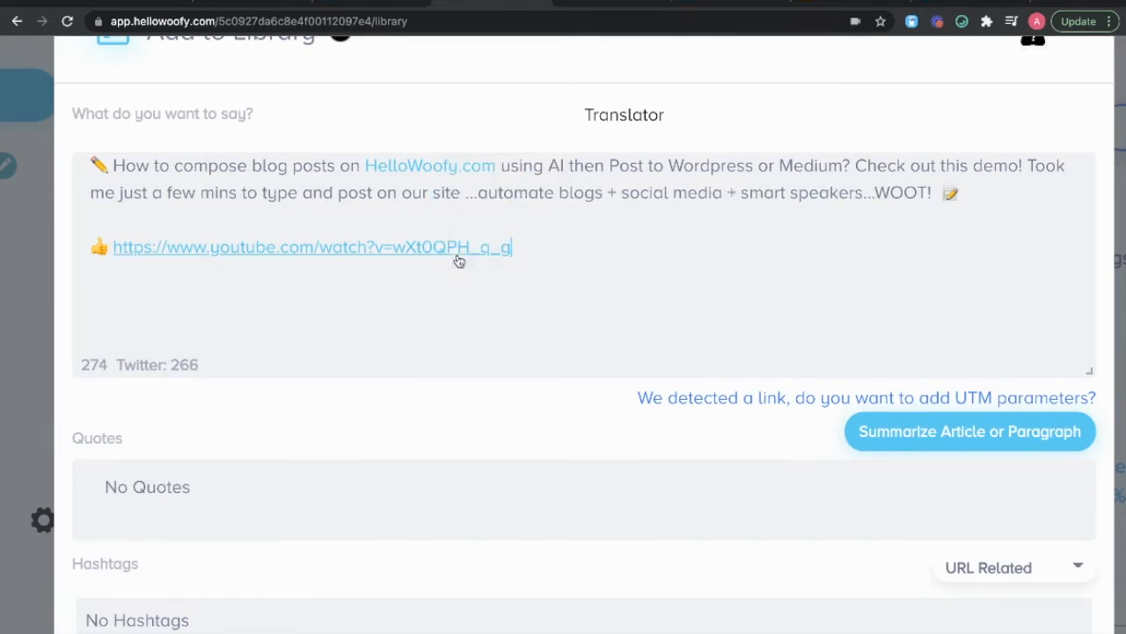
{"action": "double_click", "coordinate": [994, 166]}
{"action": "left_click", "coordinate": [1005, 282]}
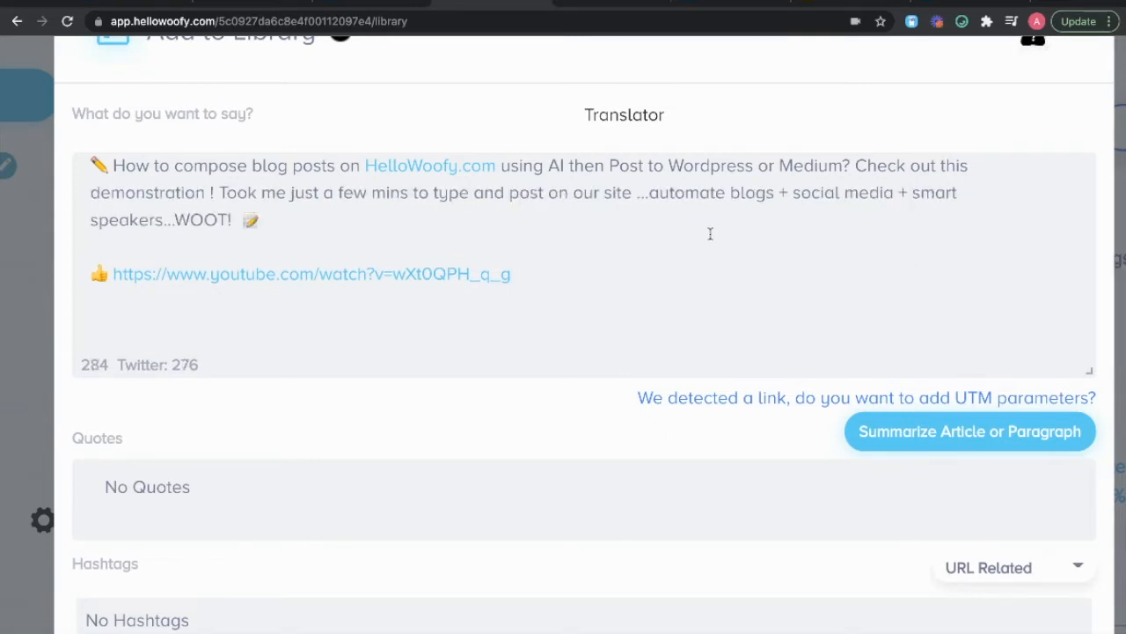
Replace the notepad emoji after "WOOT!" with the suggested confetti ball emoji
{"action": "scroll", "coordinate": [233, 344], "scroll_direction": "down", "scroll_amount": 2}
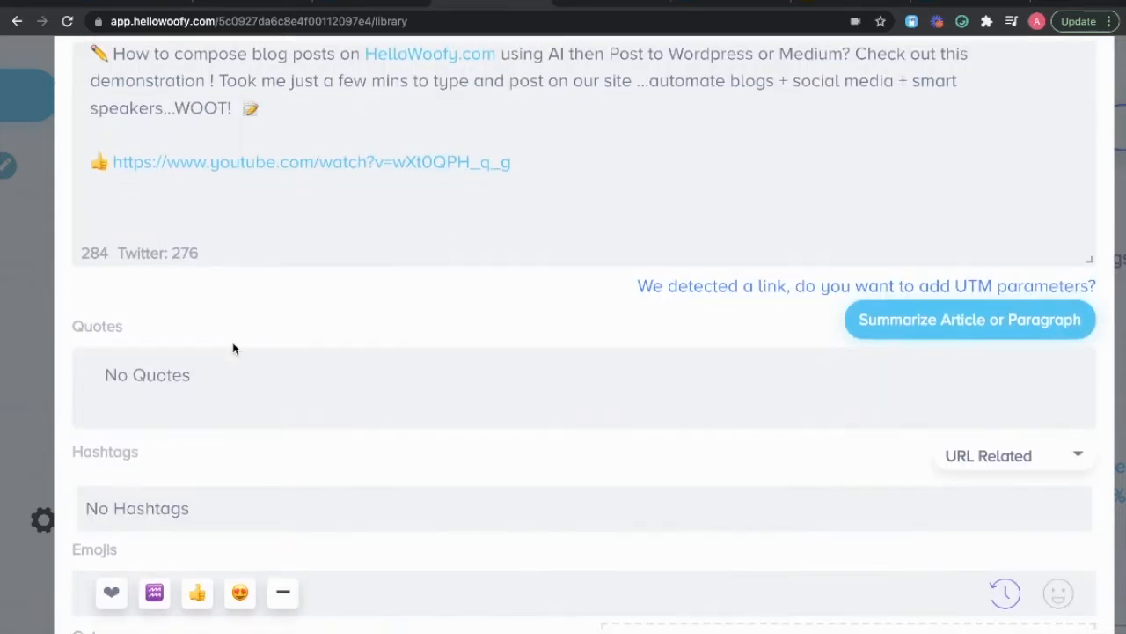
{"action": "double_click", "coordinate": [246, 107]}
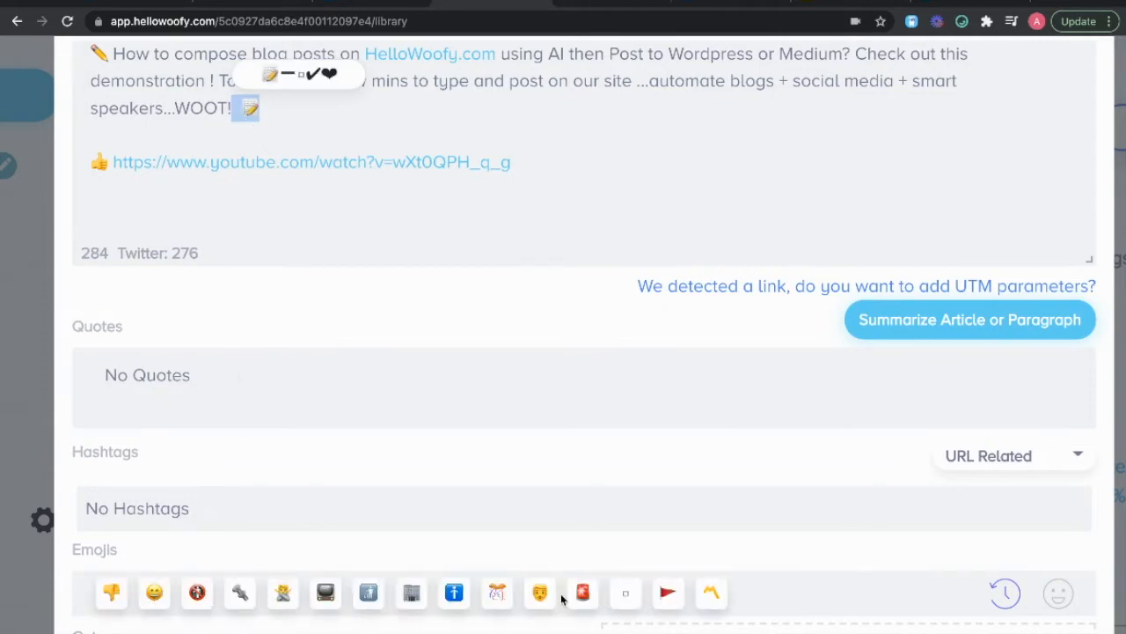
{"action": "left_click", "coordinate": [497, 592]}
Enter the hashtag #Reading after the emoji following "WOOT!" and swap it for the suggested #bookaddict
{"action": "type", "text": "#"}
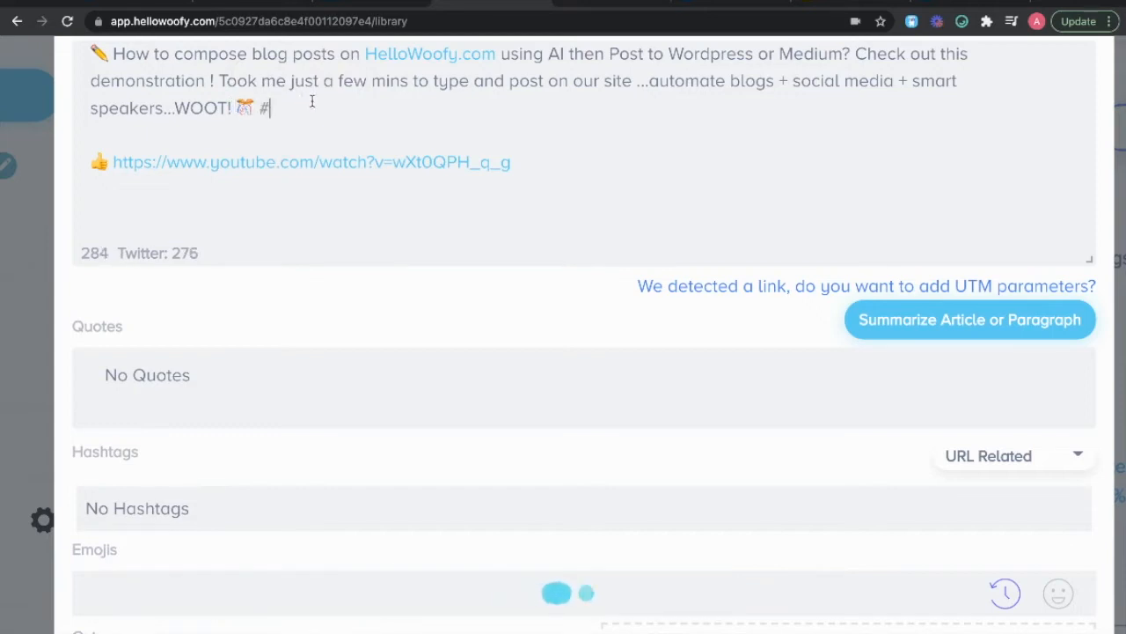
{"action": "type", "text": "Reading"}
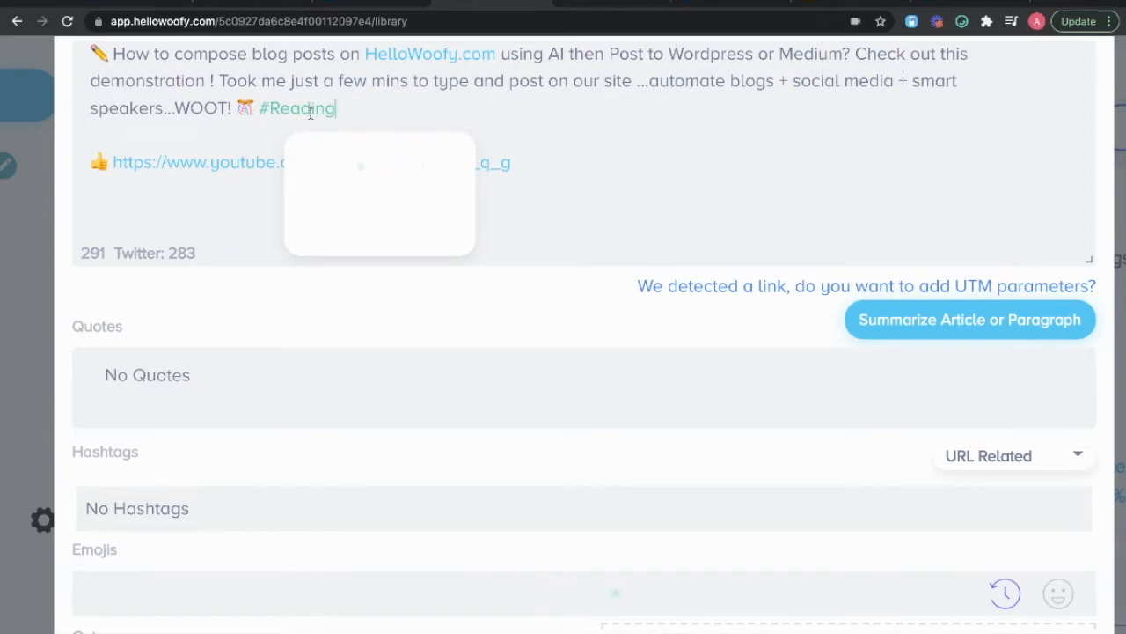
{"action": "left_click", "coordinate": [360, 232]}
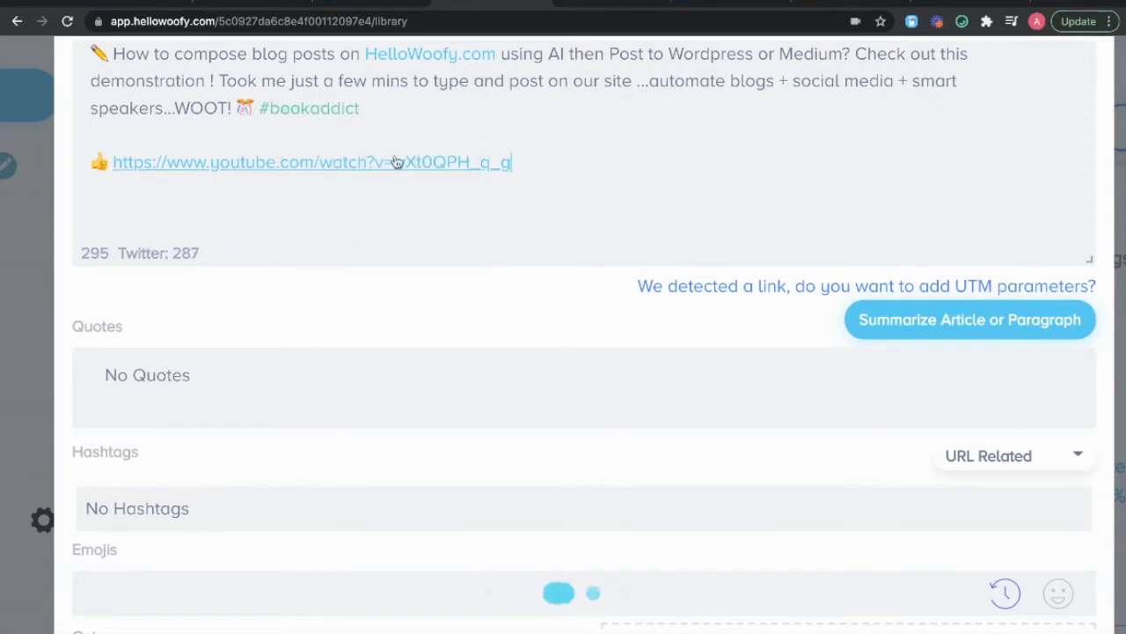
Enter the hashtag #success after #bookaddict, swap it for the suggested #inspiration and #inspirationalquotes, and close the post without saving
{"action": "left_click", "coordinate": [376, 108]}
{"action": "type", "text": "#success"}
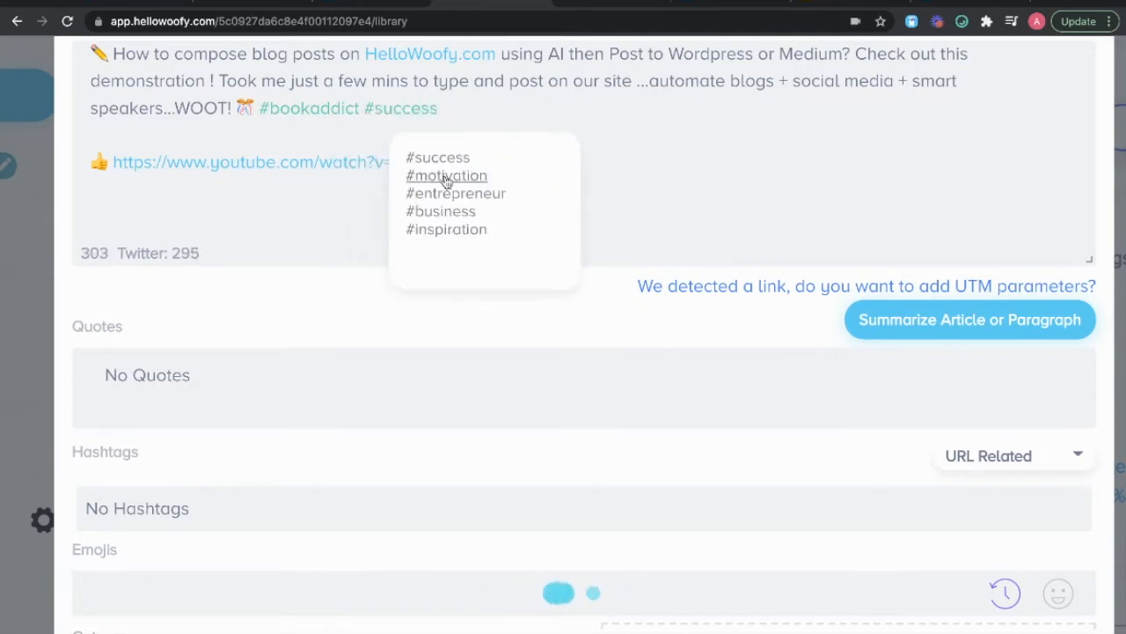
{"action": "left_click", "coordinate": [455, 230]}
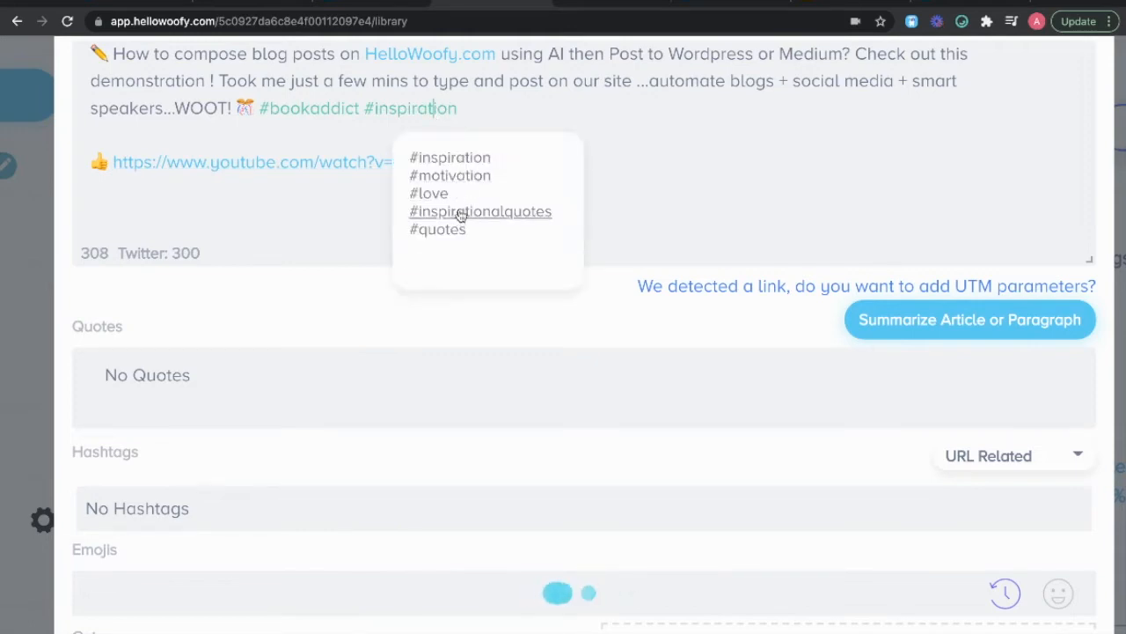
{"action": "left_click", "coordinate": [460, 212]}
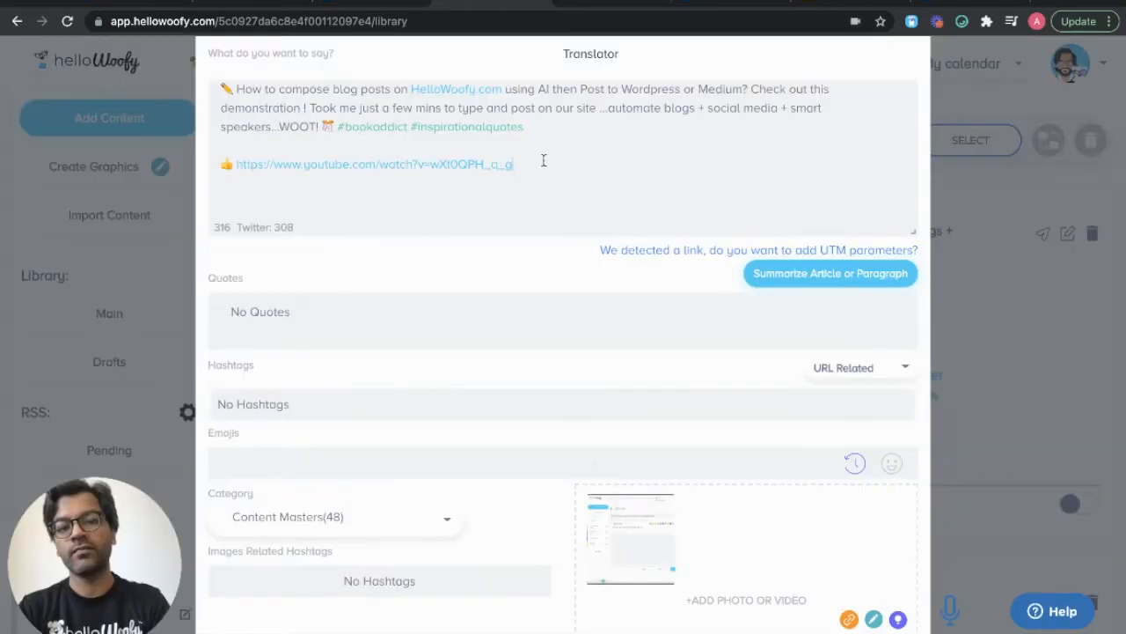
{"action": "left_click", "coordinate": [999, 192]}
{"action": "left_click", "coordinate": [651, 388]}
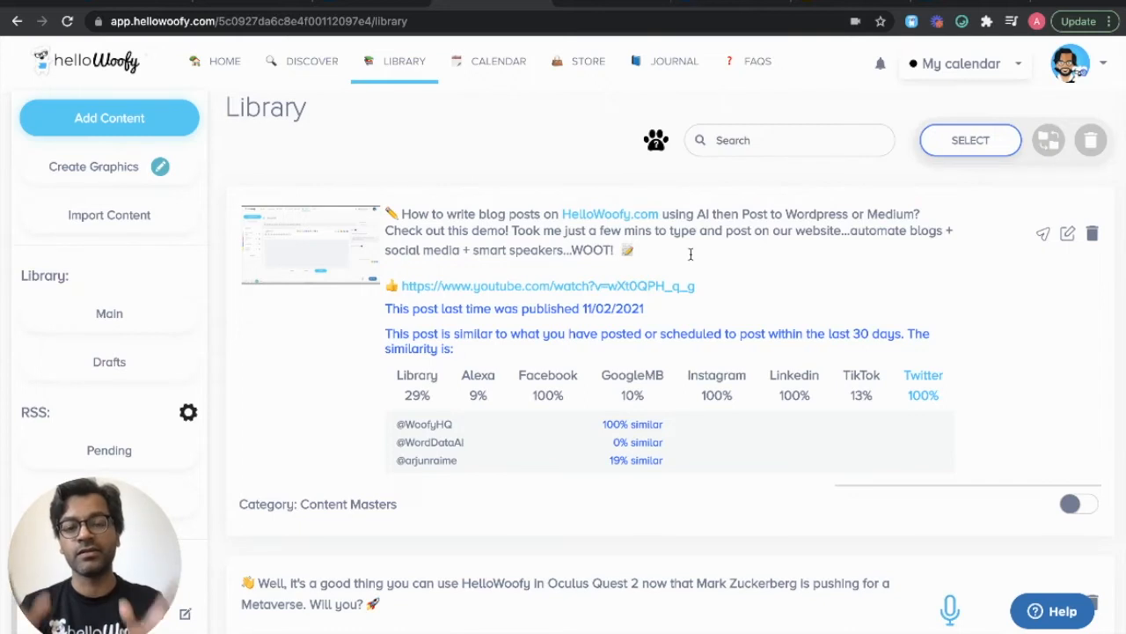
Open the content calendar and display the month of October 2021
{"action": "left_click", "coordinate": [495, 63]}
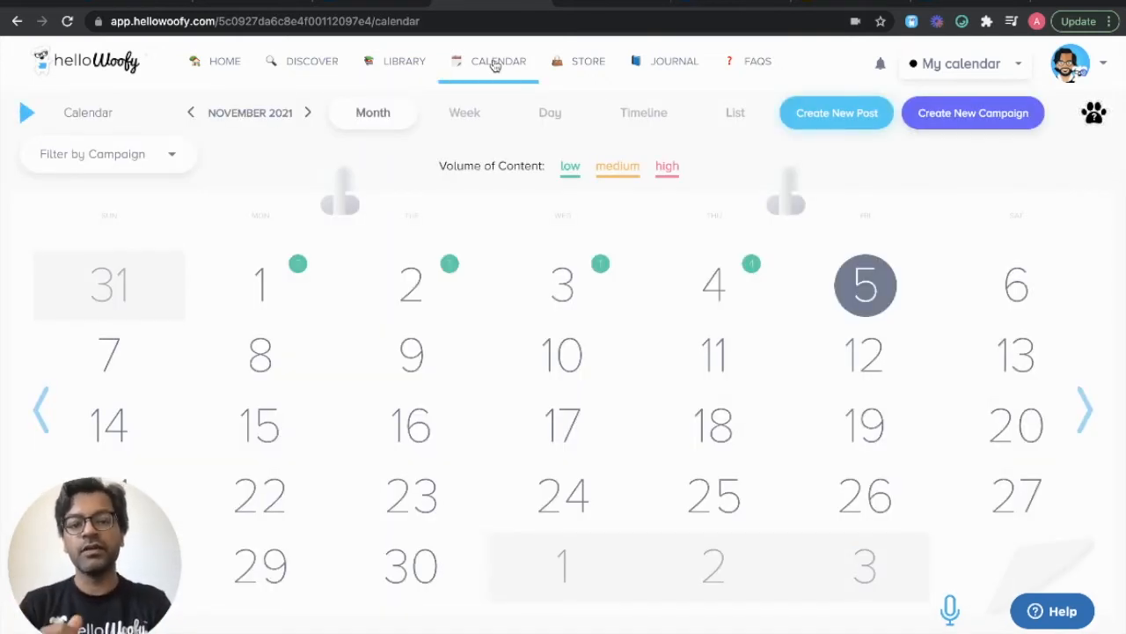
{"action": "left_click", "coordinate": [43, 403]}
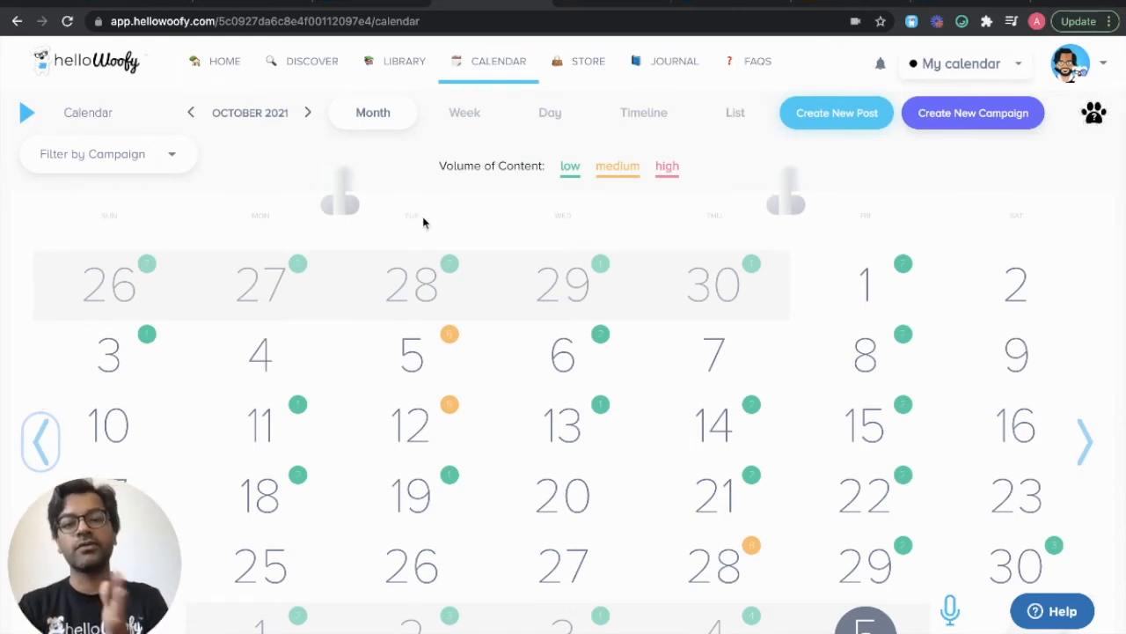
Open the journal article "Top 3 Ways to be Consistent on Social Media" and review its text, featured image and folder
{"action": "left_click", "coordinate": [667, 63]}
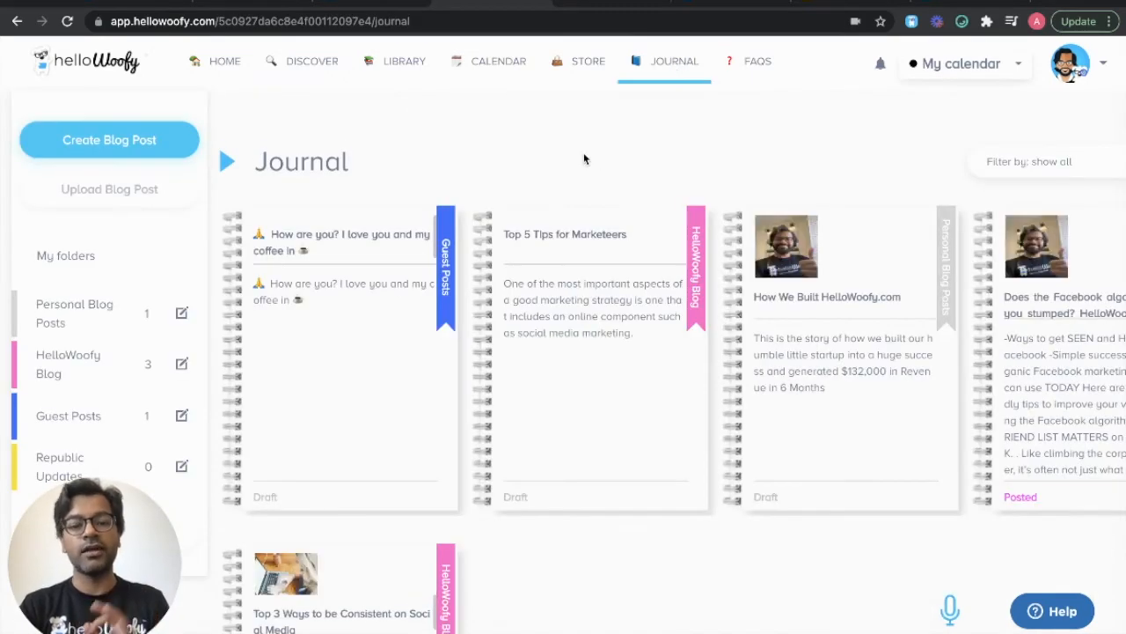
{"action": "scroll", "coordinate": [585, 158], "scroll_direction": "down", "scroll_amount": 3}
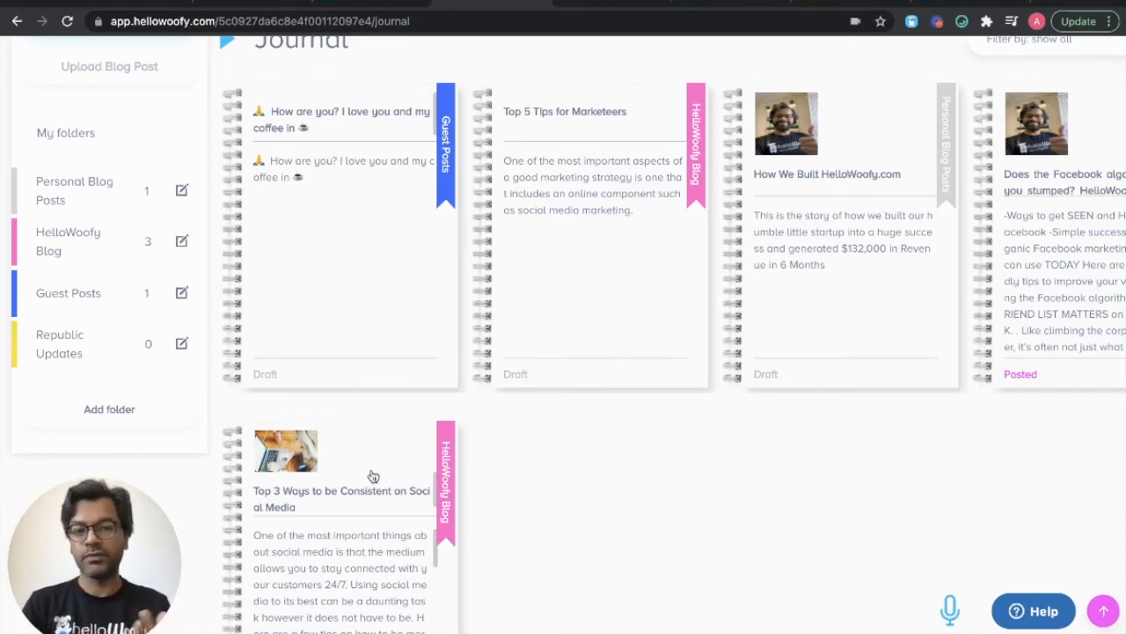
{"action": "left_click", "coordinate": [373, 477]}
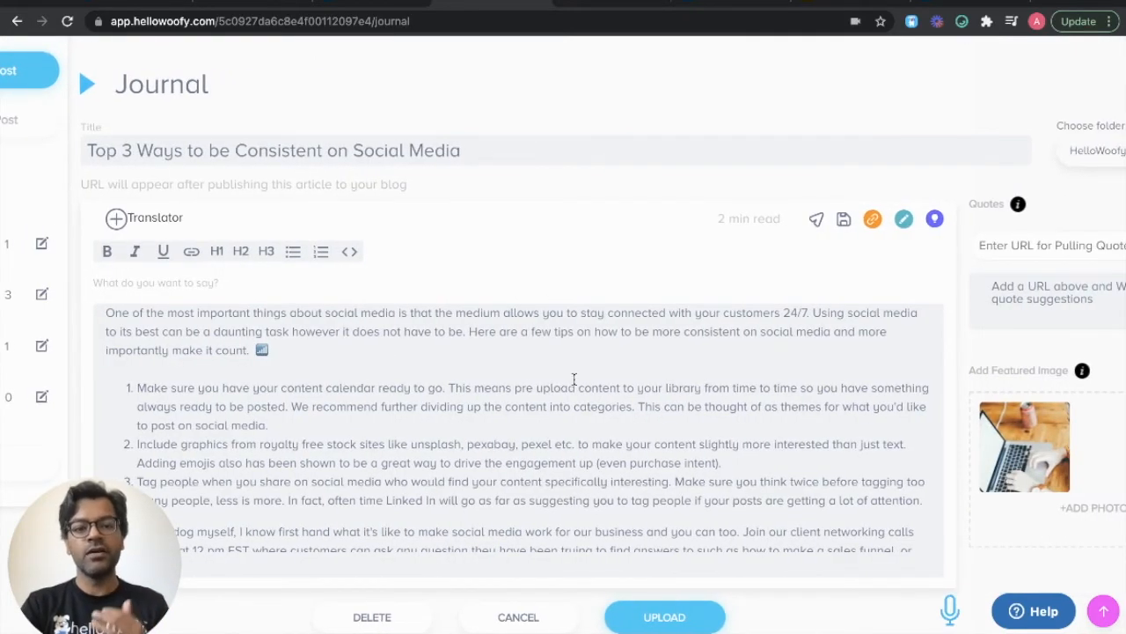
{"action": "scroll", "coordinate": [575, 379], "scroll_direction": "down", "scroll_amount": 2}
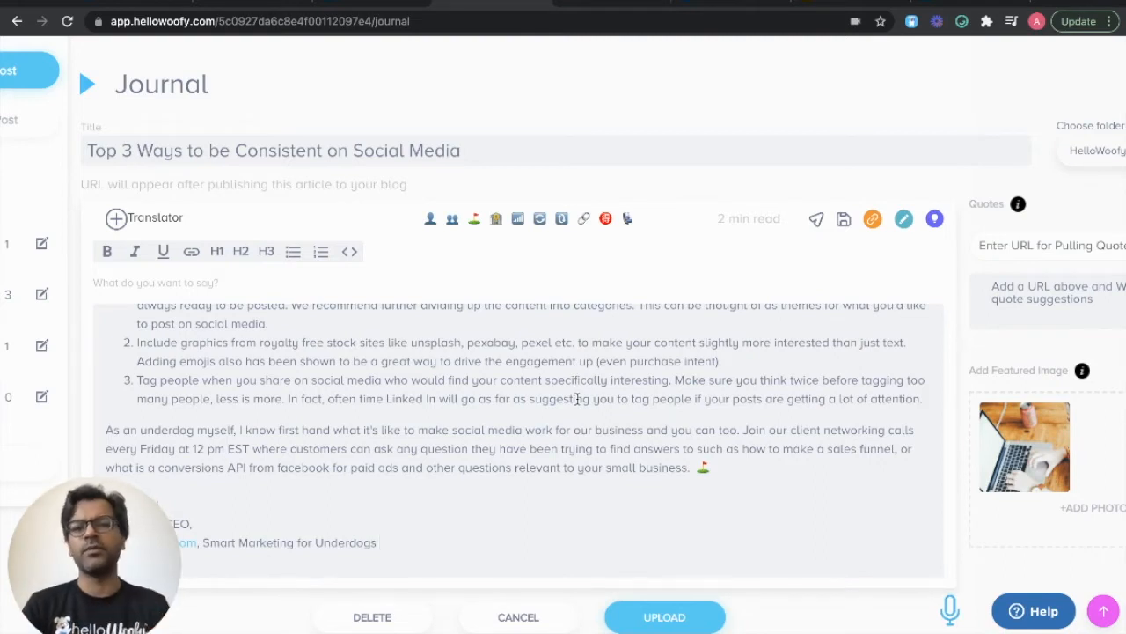
{"action": "mouse_move", "coordinate": [1019, 428]}
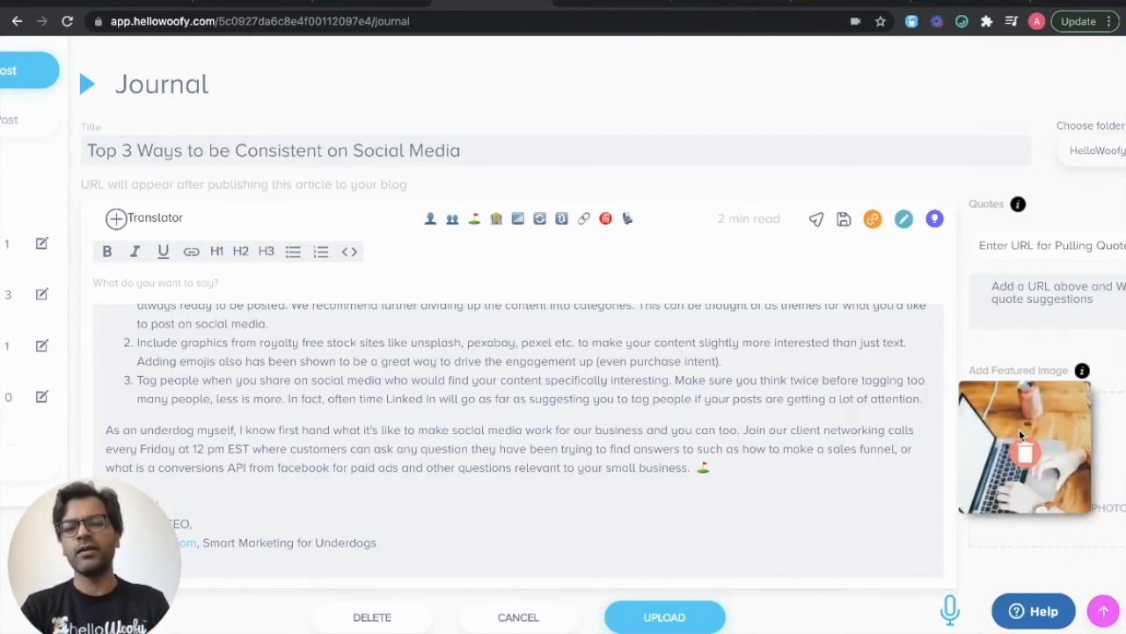
{"action": "scroll", "coordinate": [1068, 481], "scroll_direction": "right", "scroll_amount": 3}
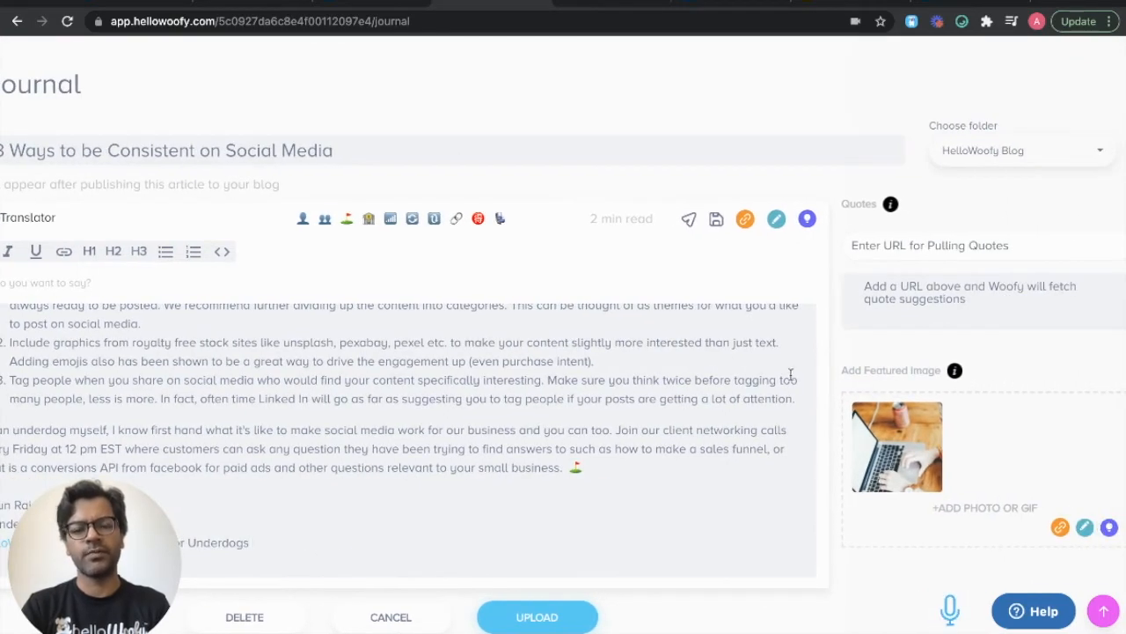
Open the article's publishing options, cancel them without posting, and view the article's published page on the HelloWoofy.com blog
{"action": "left_click", "coordinate": [528, 619]}
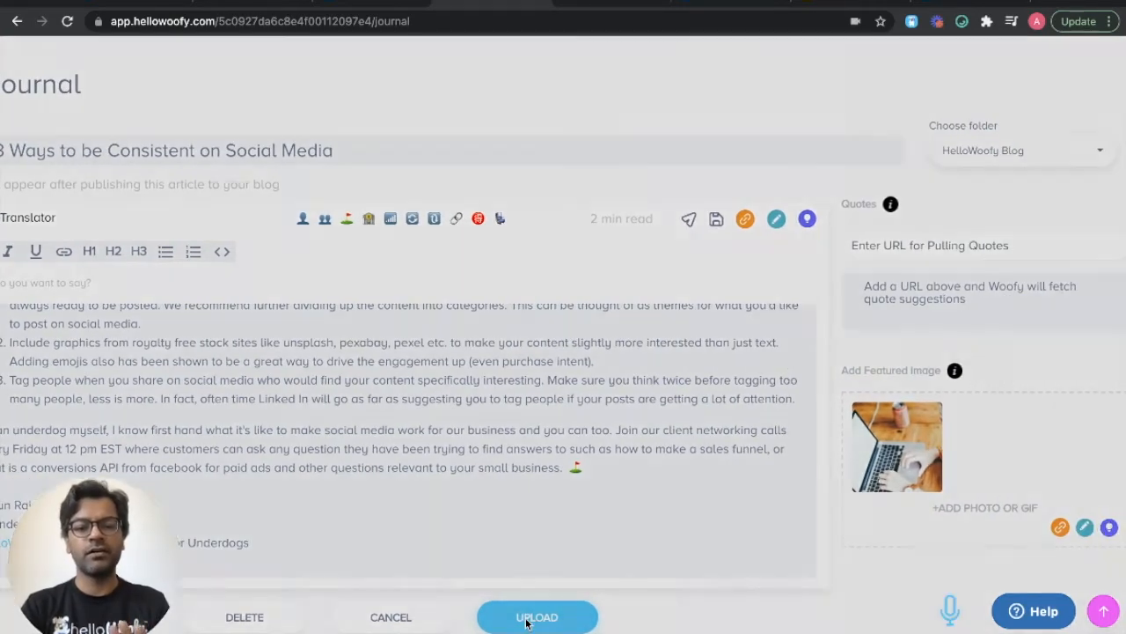
{"action": "left_click", "coordinate": [362, 206]}
{"action": "left_click", "coordinate": [614, 150]}
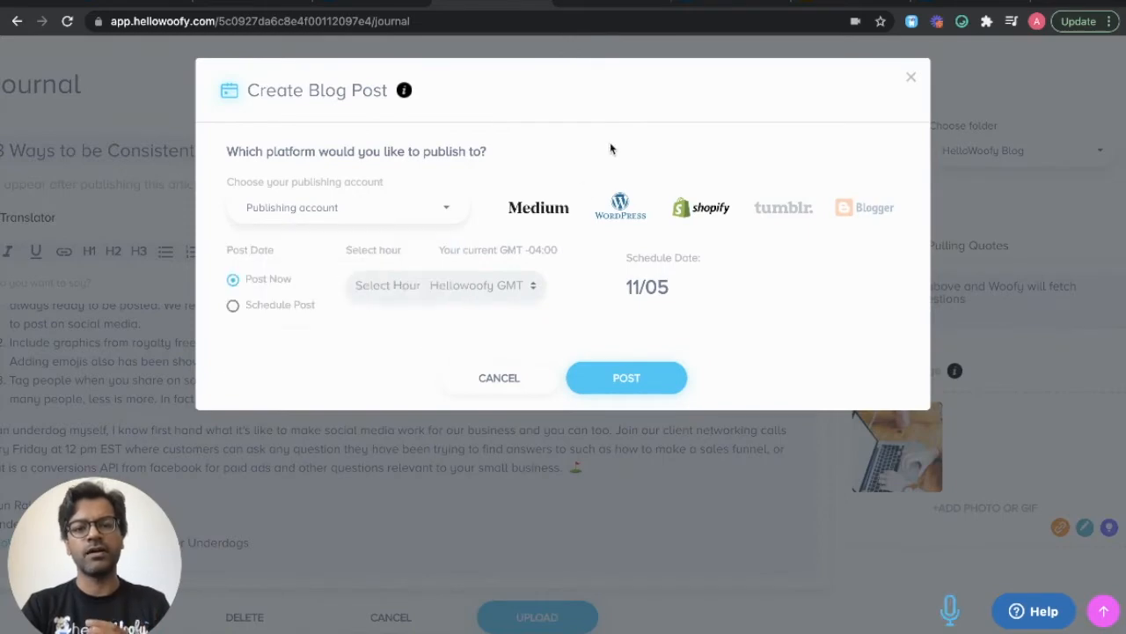
{"action": "left_click", "coordinate": [534, 381]}
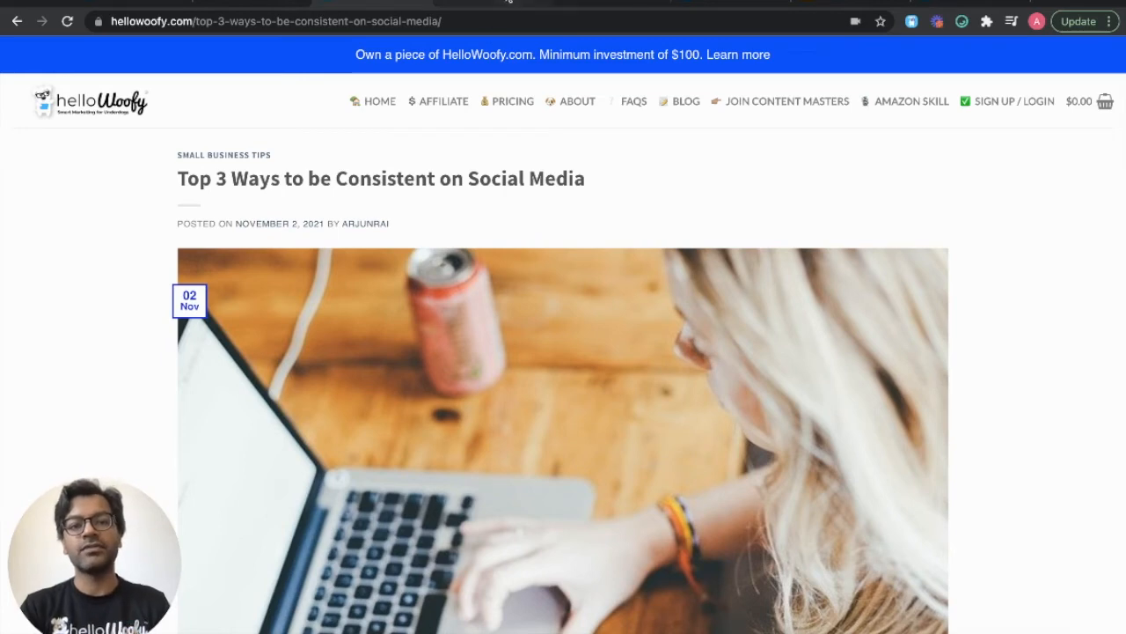
{"action": "left_click", "coordinate": [512, 3]}
Go from the journal to the home dashboard and examine the hashtag playlists and the HelloWoofy.com team's news banners
{"action": "scroll", "coordinate": [405, 230], "scroll_direction": "up", "scroll_amount": 2}
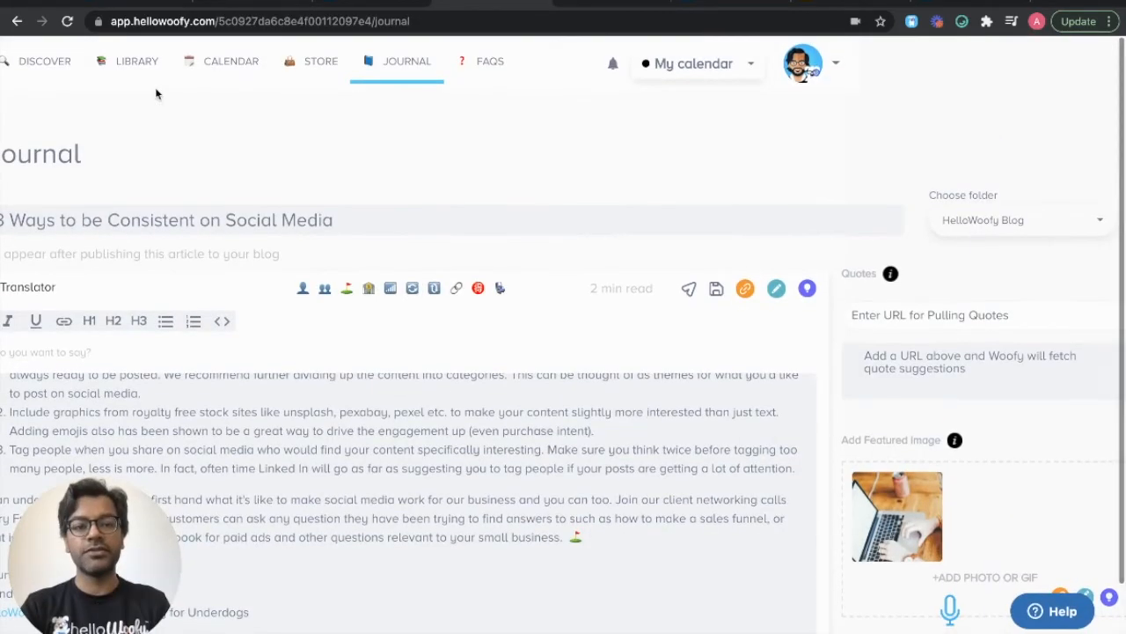
{"action": "left_click", "coordinate": [39, 64]}
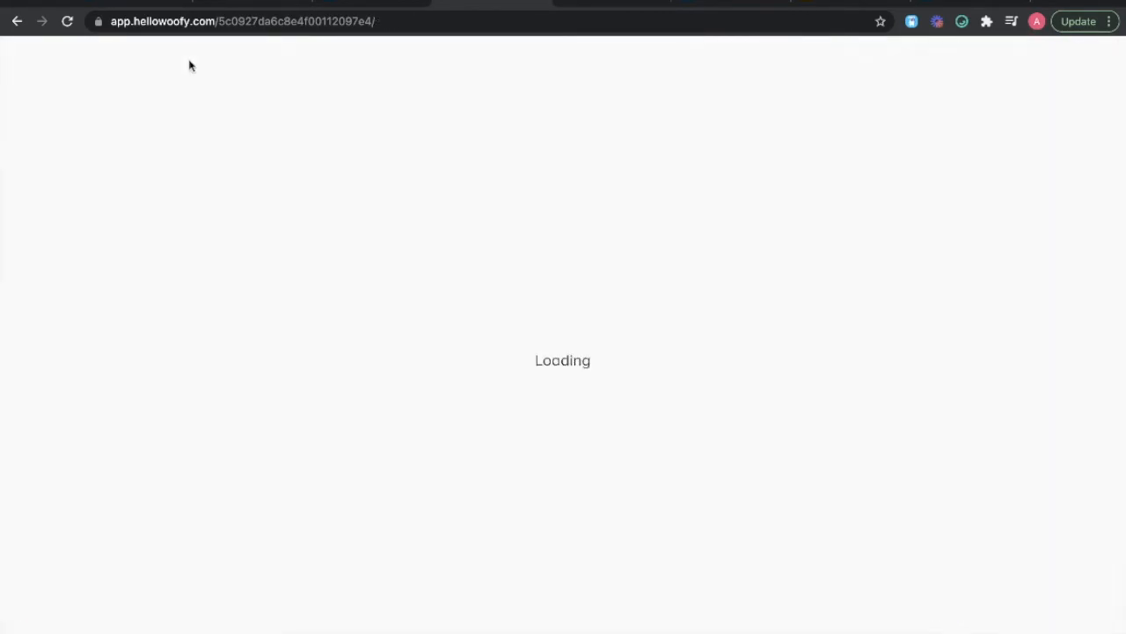
{"action": "scroll", "coordinate": [194, 538], "scroll_direction": "down", "scroll_amount": 3}
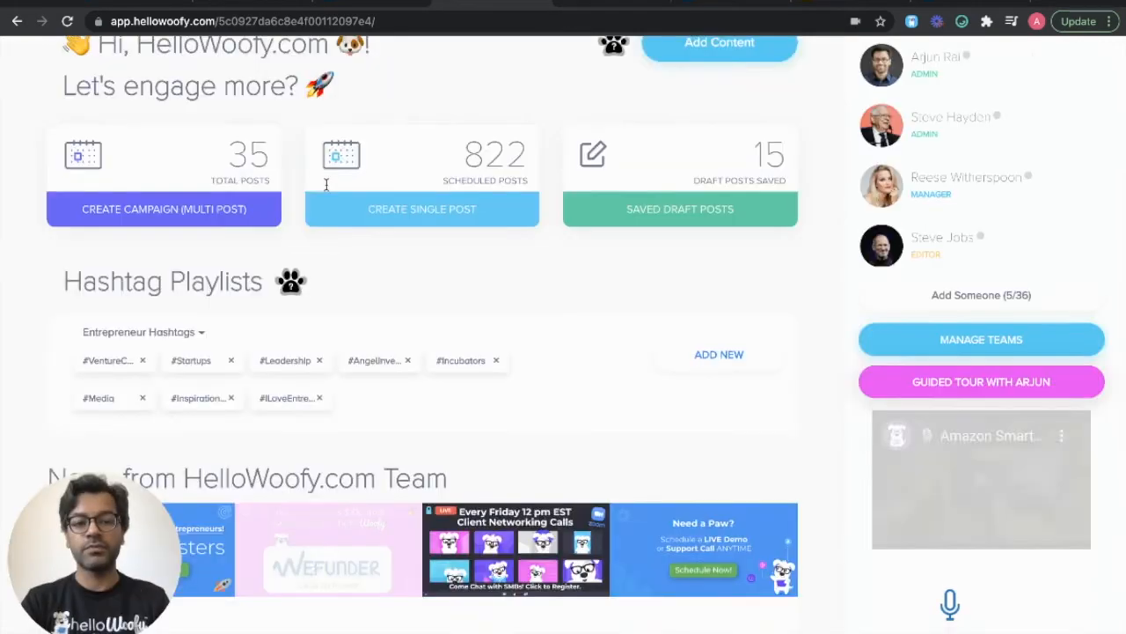
{"action": "scroll", "coordinate": [194, 539], "scroll_direction": "up", "scroll_amount": 5}
{"action": "scroll", "coordinate": [194, 538], "scroll_direction": "up", "scroll_amount": 5}
{"action": "scroll", "coordinate": [193, 539], "scroll_direction": "left", "scroll_amount": 3}
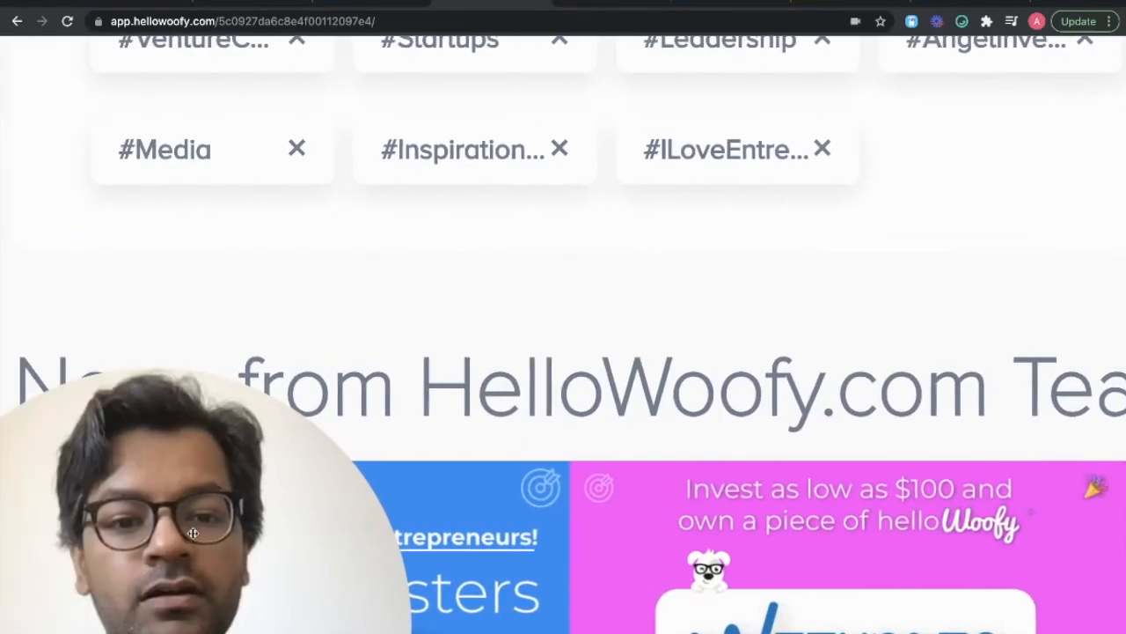
{"action": "scroll", "coordinate": [343, 355], "scroll_direction": "down", "scroll_amount": 3}
{"action": "scroll", "coordinate": [341, 355], "scroll_direction": "down", "scroll_amount": 5}
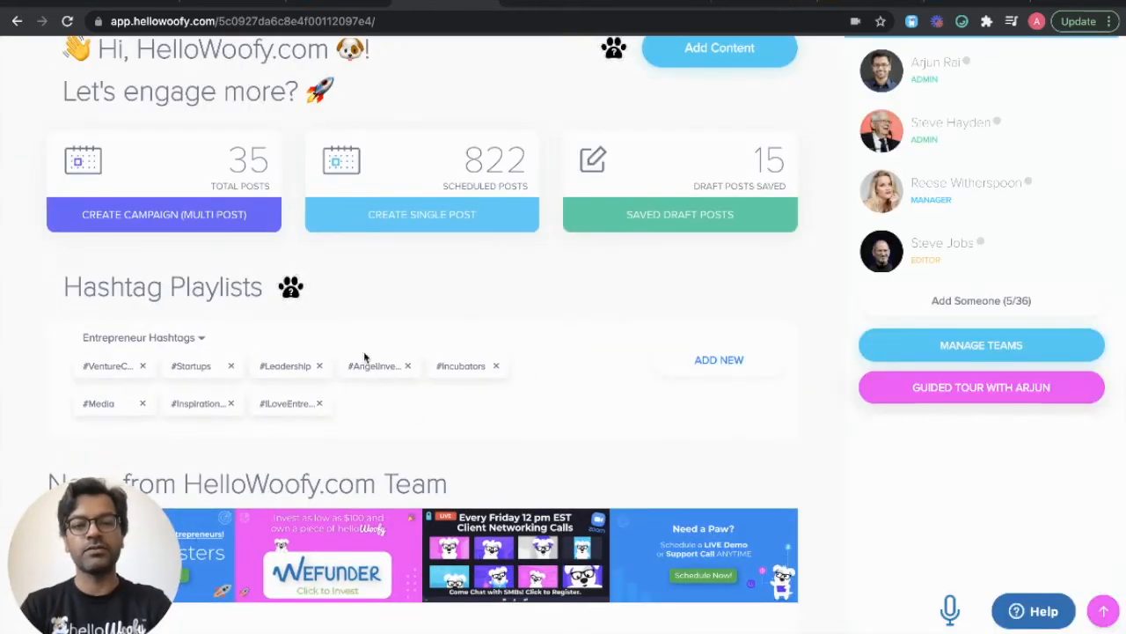
View the Content Masters by HelloWoofy.com group page on Facebook and return to the beginning of the HelloWoofy home dashboard
{"action": "left_click", "coordinate": [541, 4]}
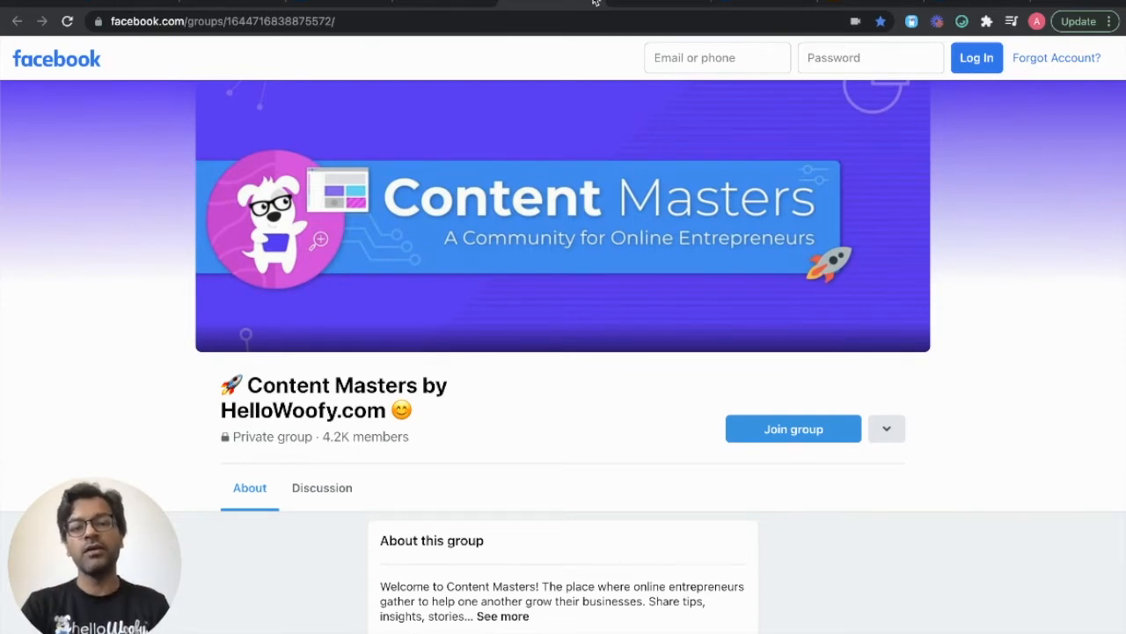
{"action": "left_click", "coordinate": [462, 3]}
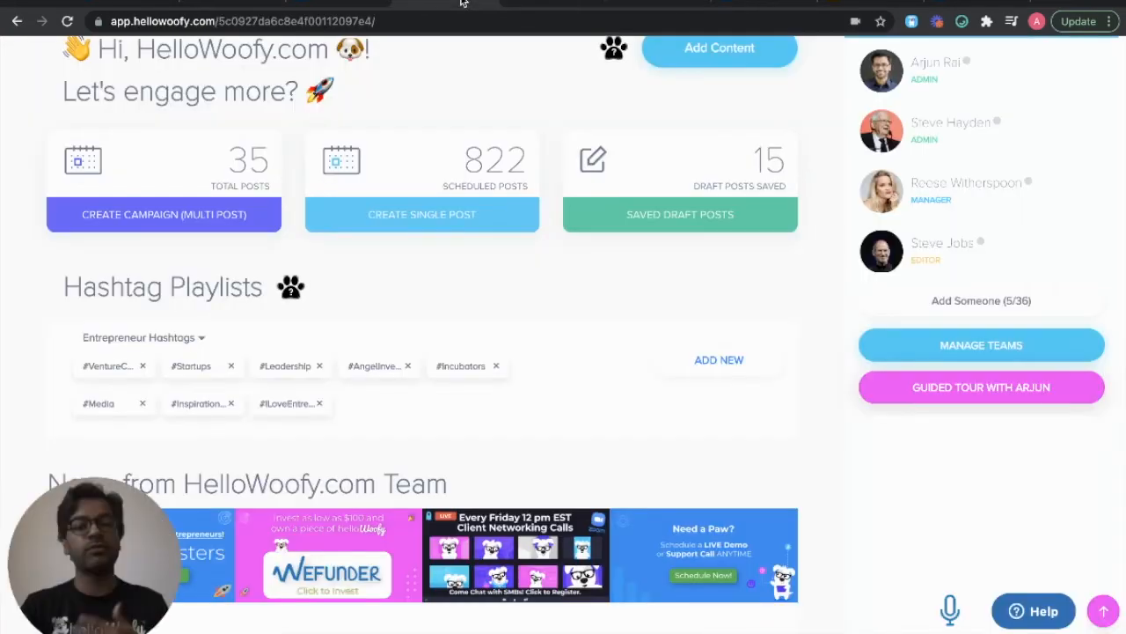
{"action": "scroll", "coordinate": [440, 90], "scroll_direction": "up", "scroll_amount": 2}
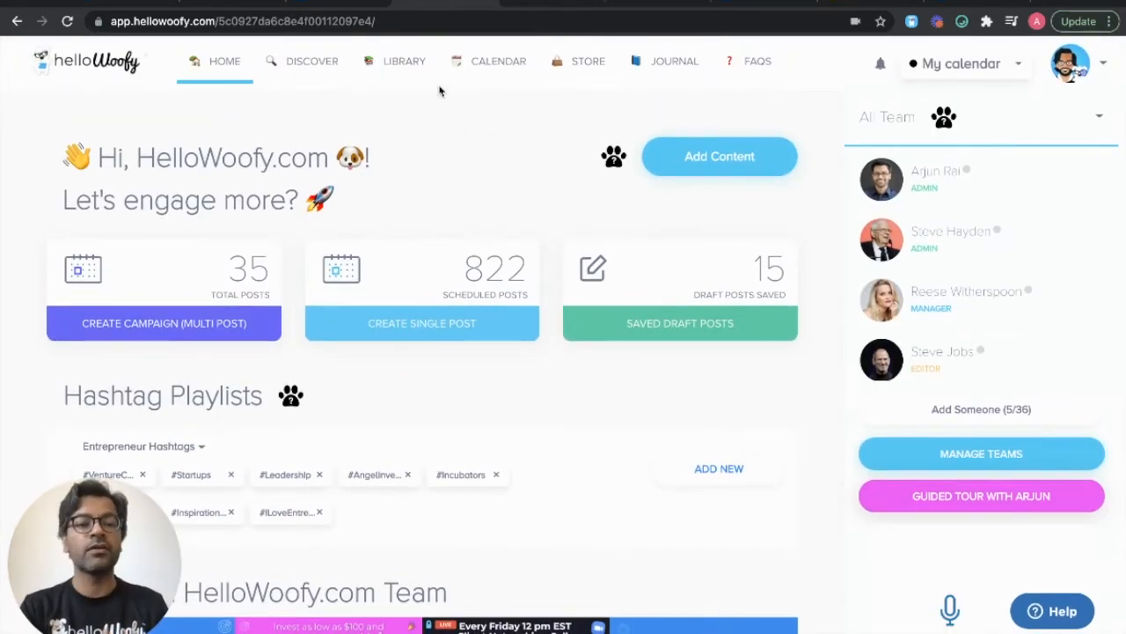
Examine the Wefunder investment banner in the home dashboard's team news section close up
{"action": "scroll", "coordinate": [364, 307], "scroll_direction": "down", "scroll_amount": 2}
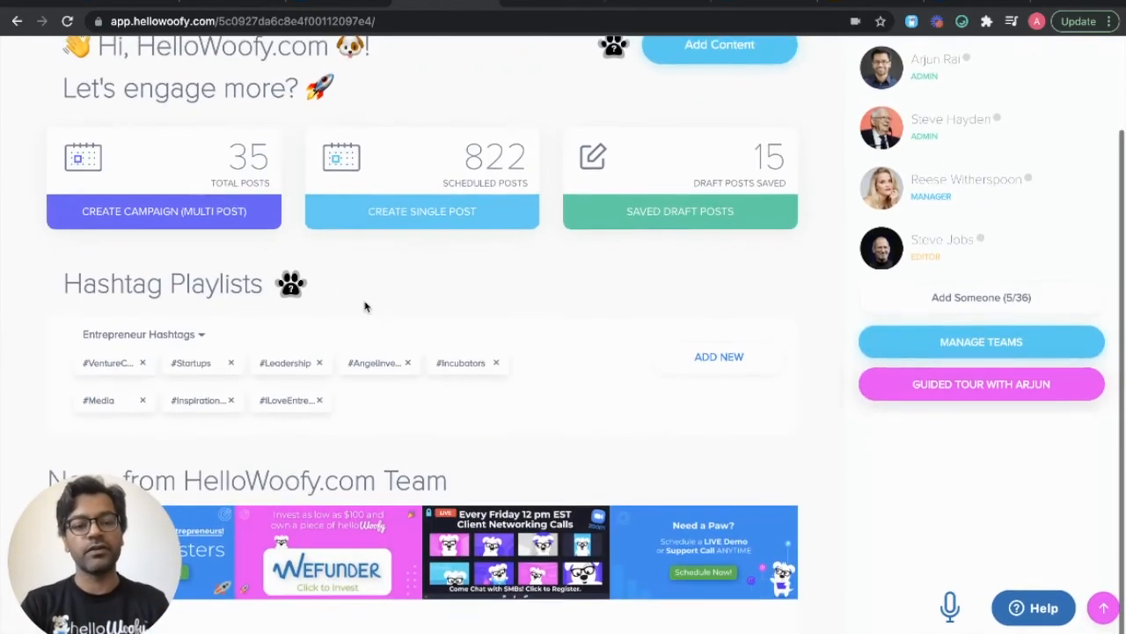
{"action": "scroll", "coordinate": [271, 599], "scroll_direction": "up", "scroll_amount": 5}
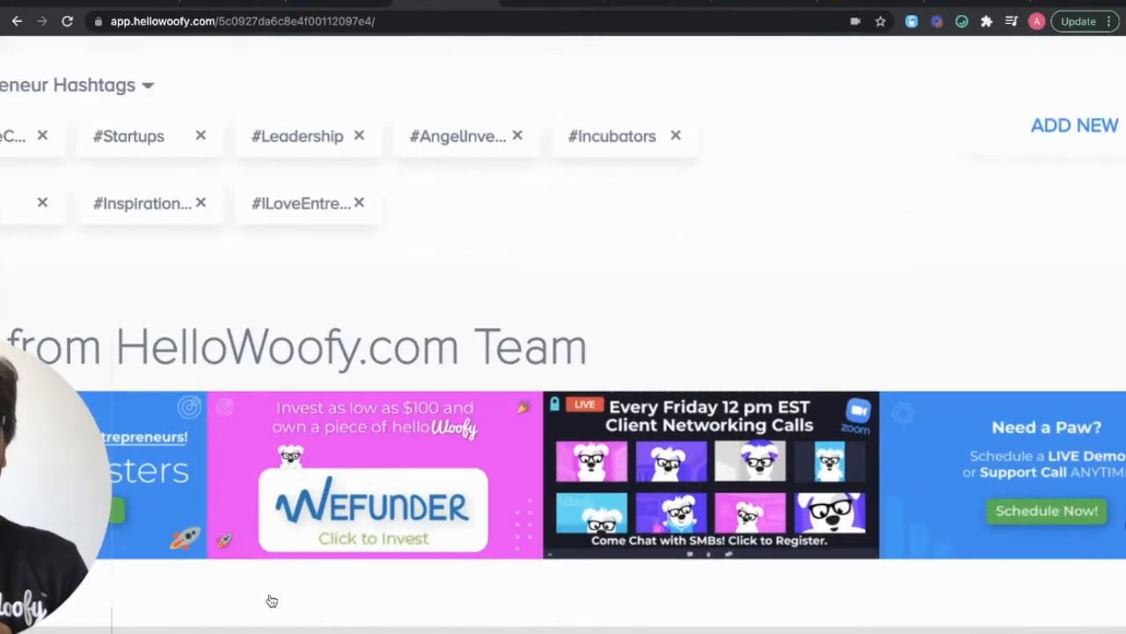
{"action": "scroll", "coordinate": [322, 563], "scroll_direction": "up", "scroll_amount": 4}
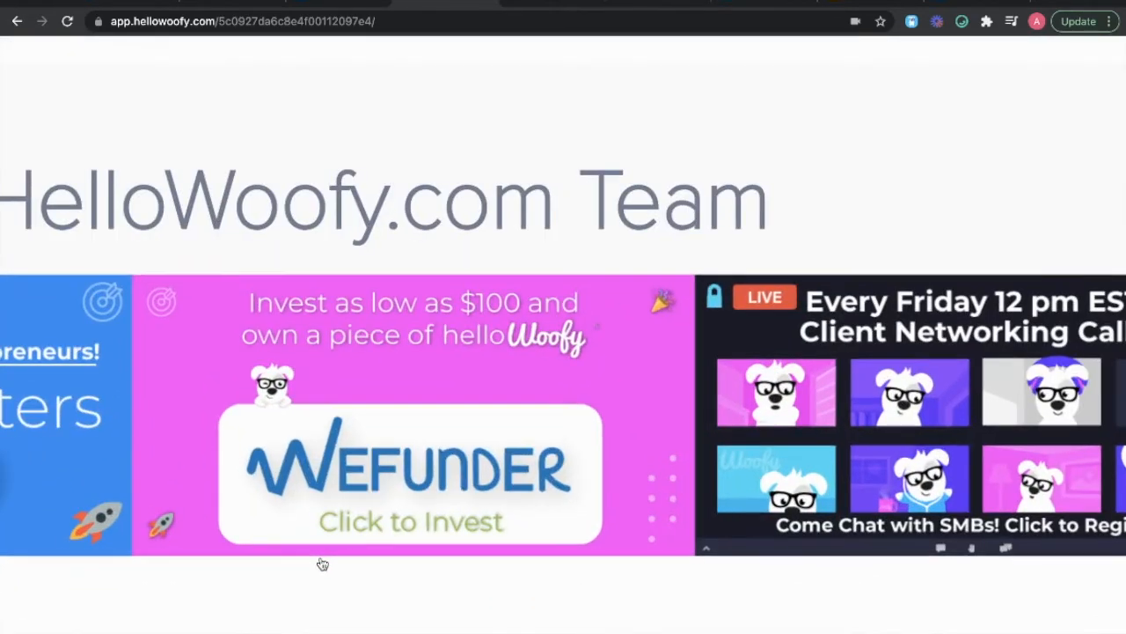